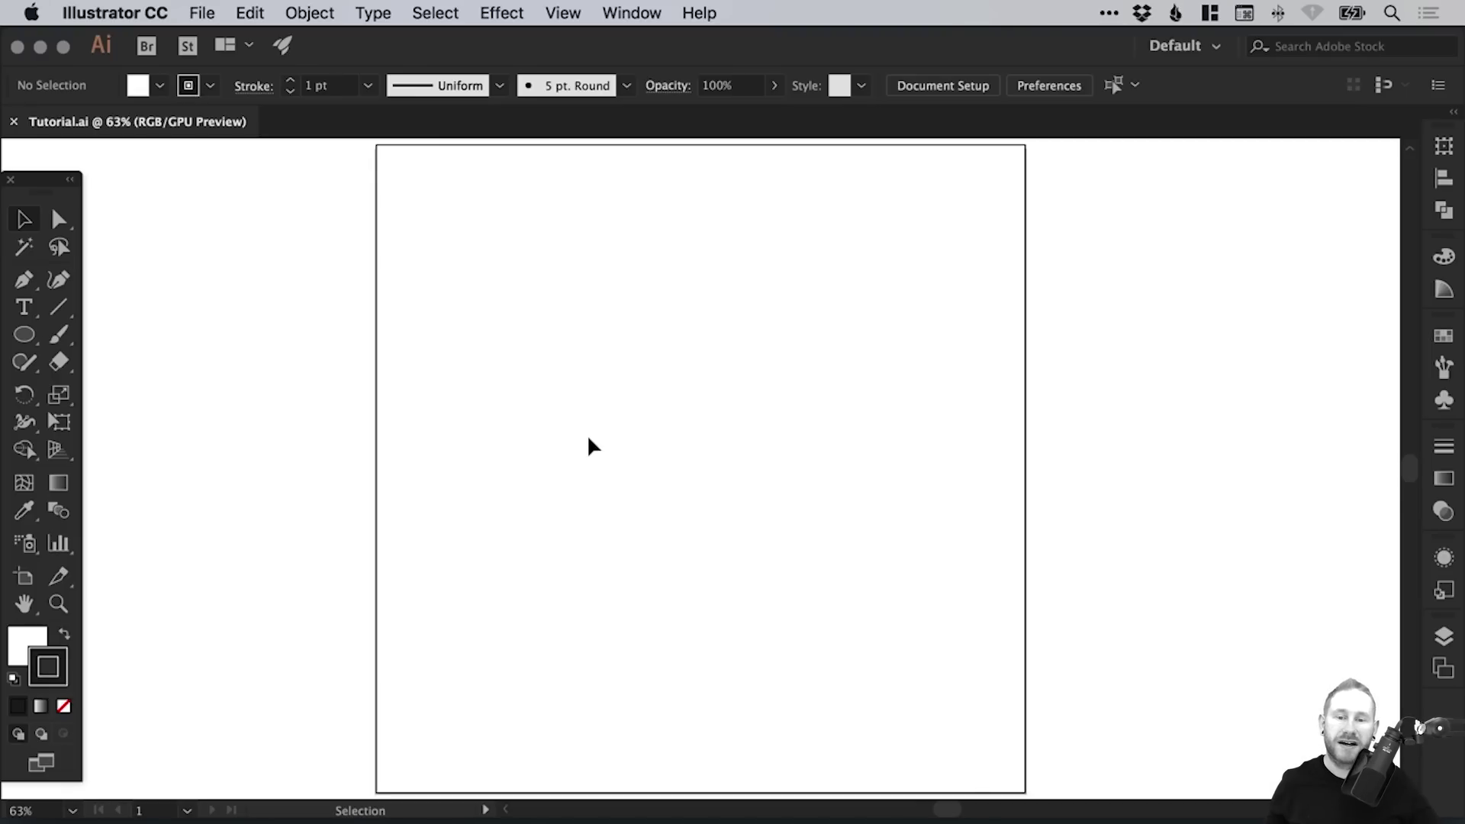
- Draw a large circle of about 590 px and nudge it slightly higher on the artboard
click(25, 336)
drag(503, 293, 885, 718)
key(v)
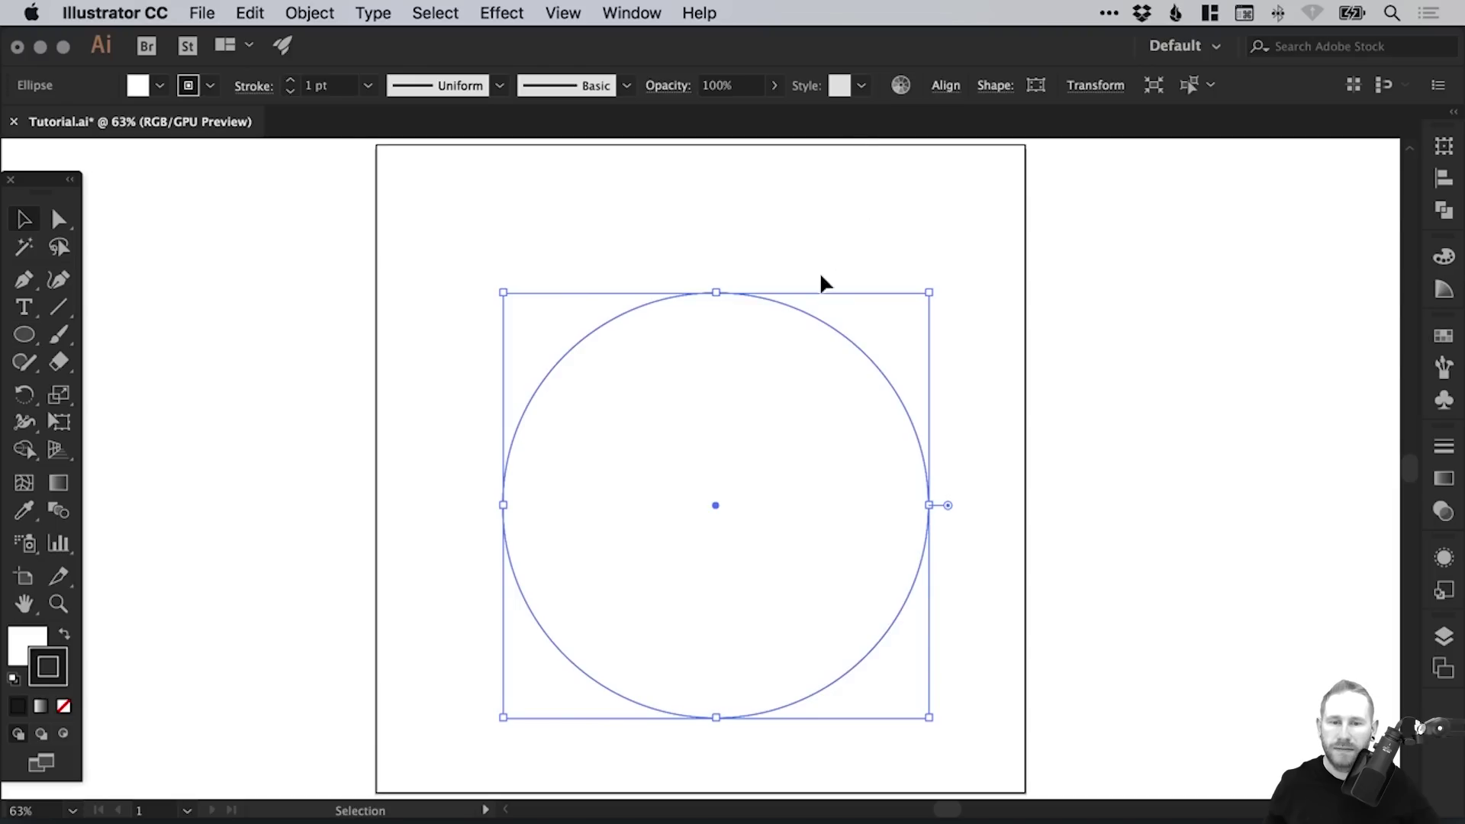
drag(818, 317, 807, 290)
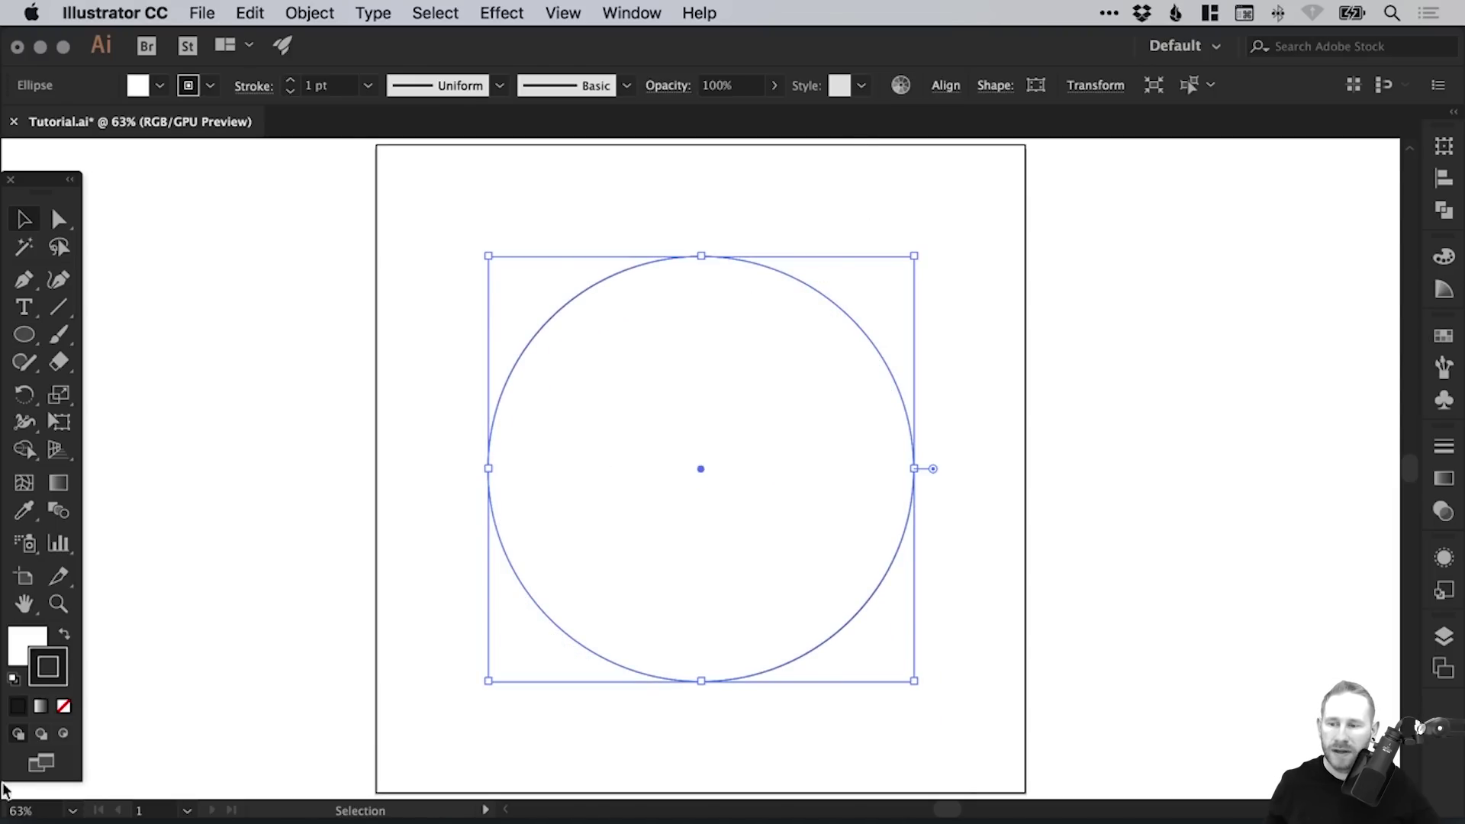
- Set the circle's fill to None and raise its stroke weight to 20 pt
click(29, 641)
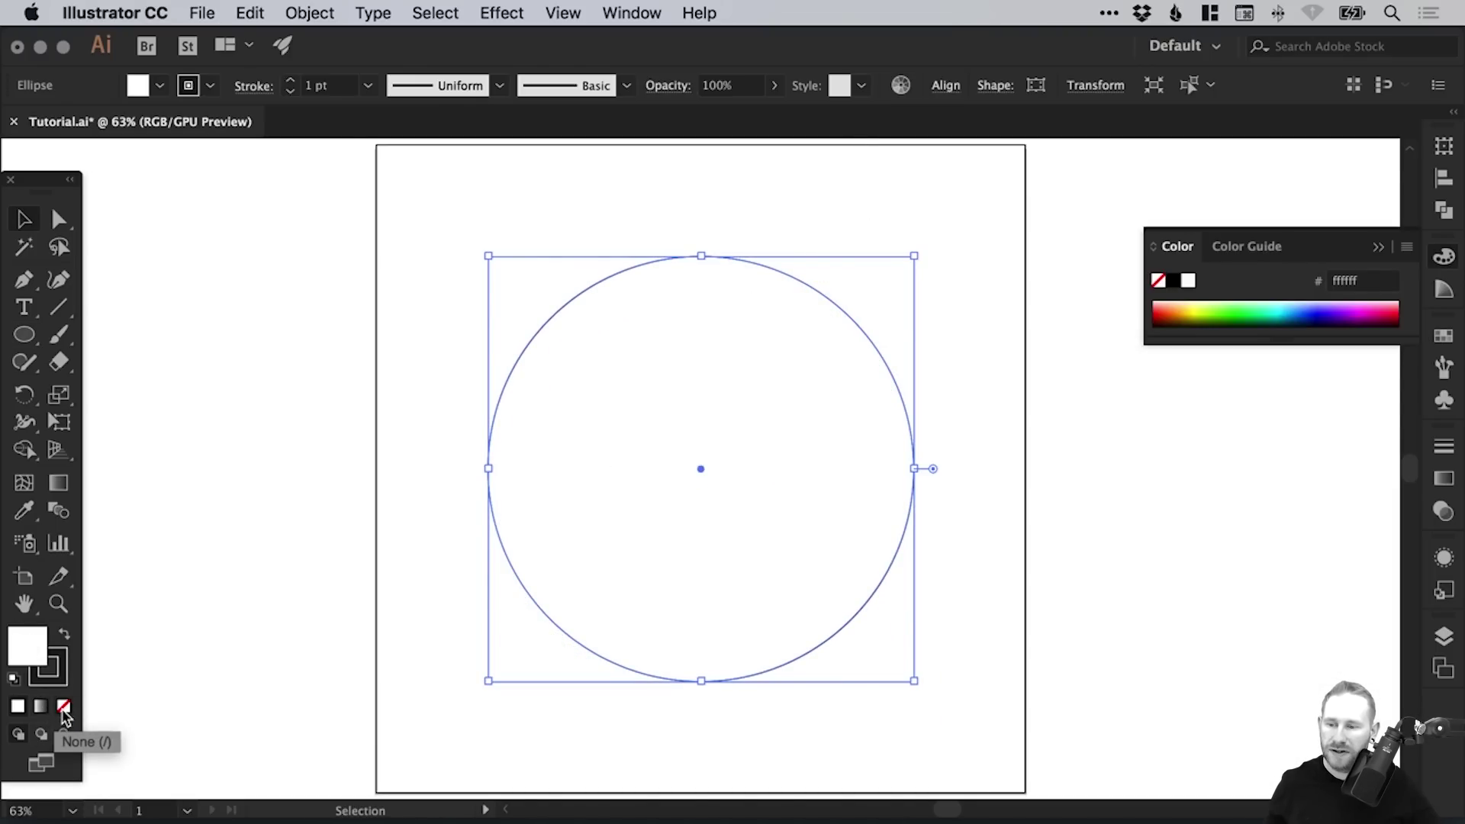
click(64, 709)
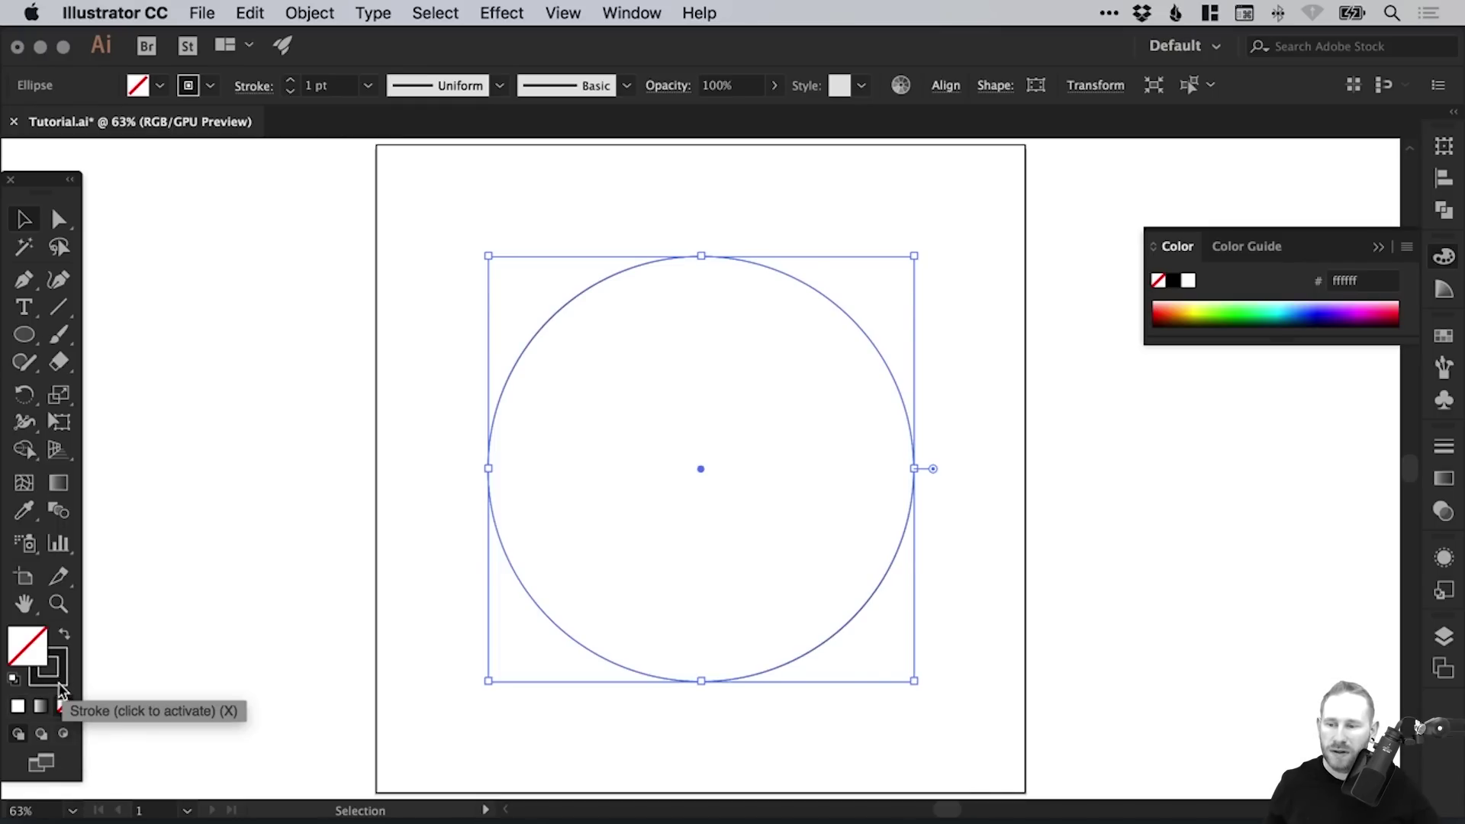
click(1445, 450)
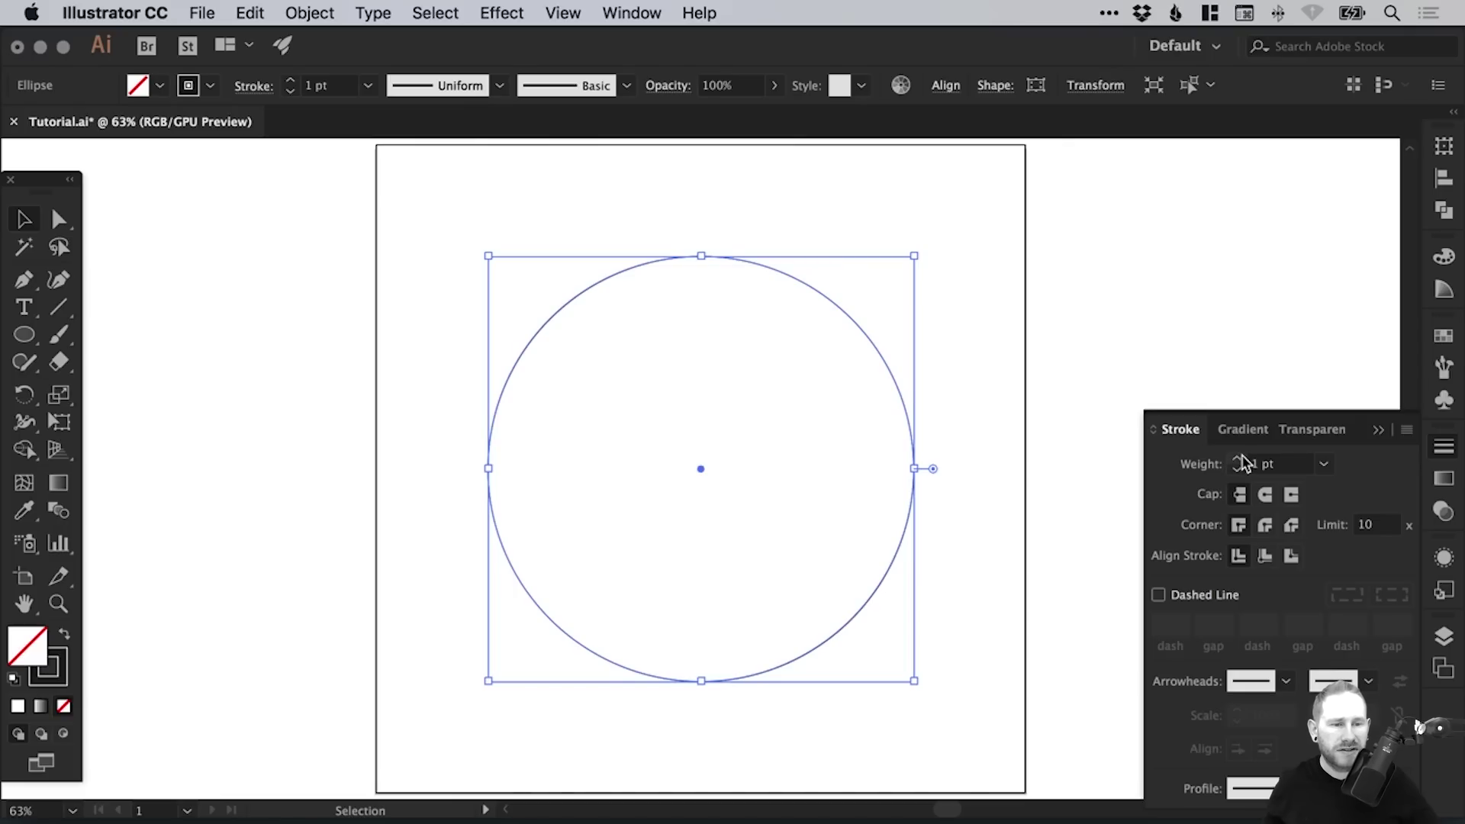
click(1237, 460)
click(1238, 459)
click(1237, 460)
click(1238, 460)
click(1237, 461)
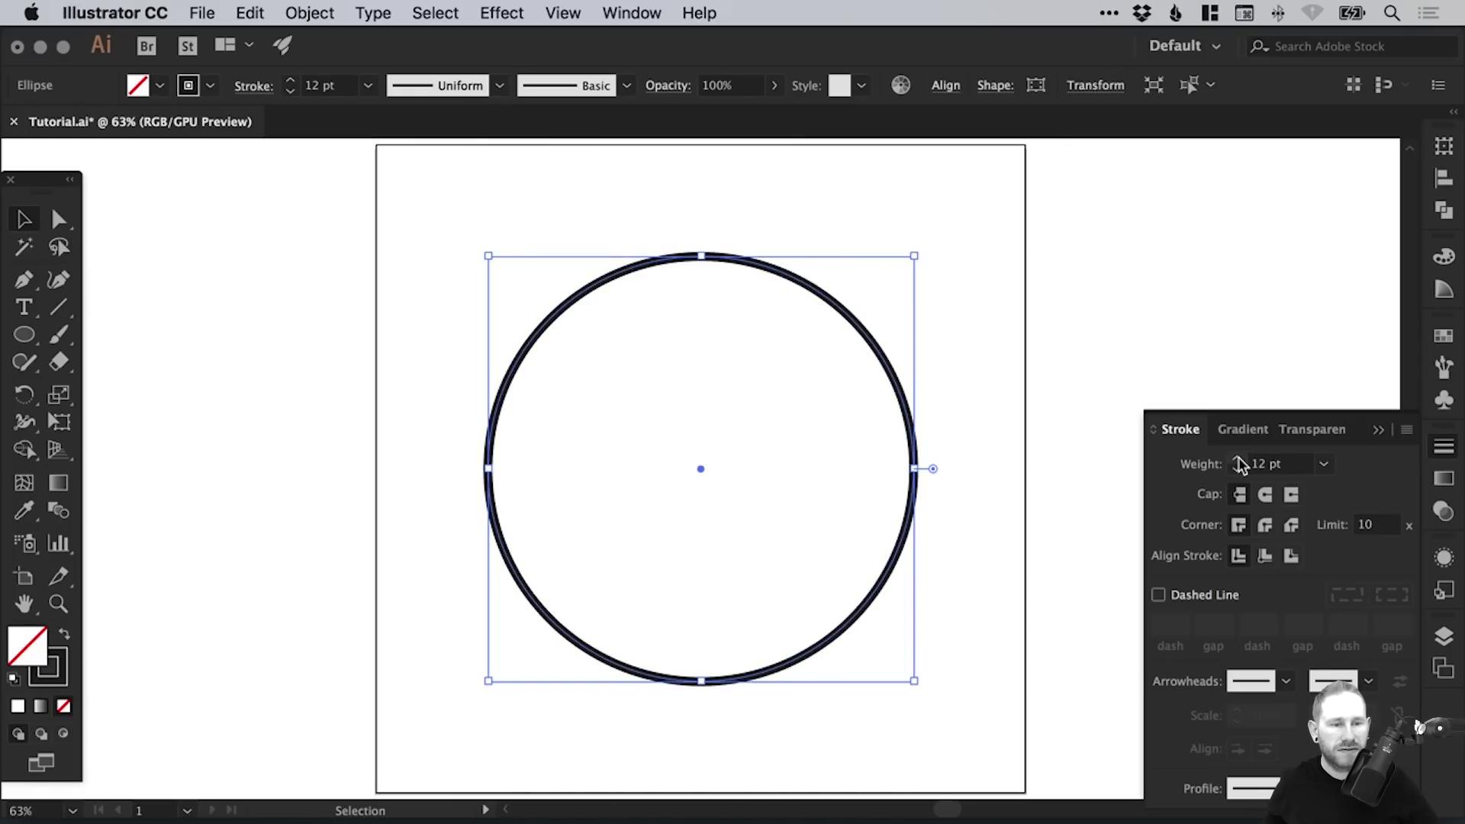
click(1238, 461)
click(1237, 461)
click(1238, 461)
click(1237, 461)
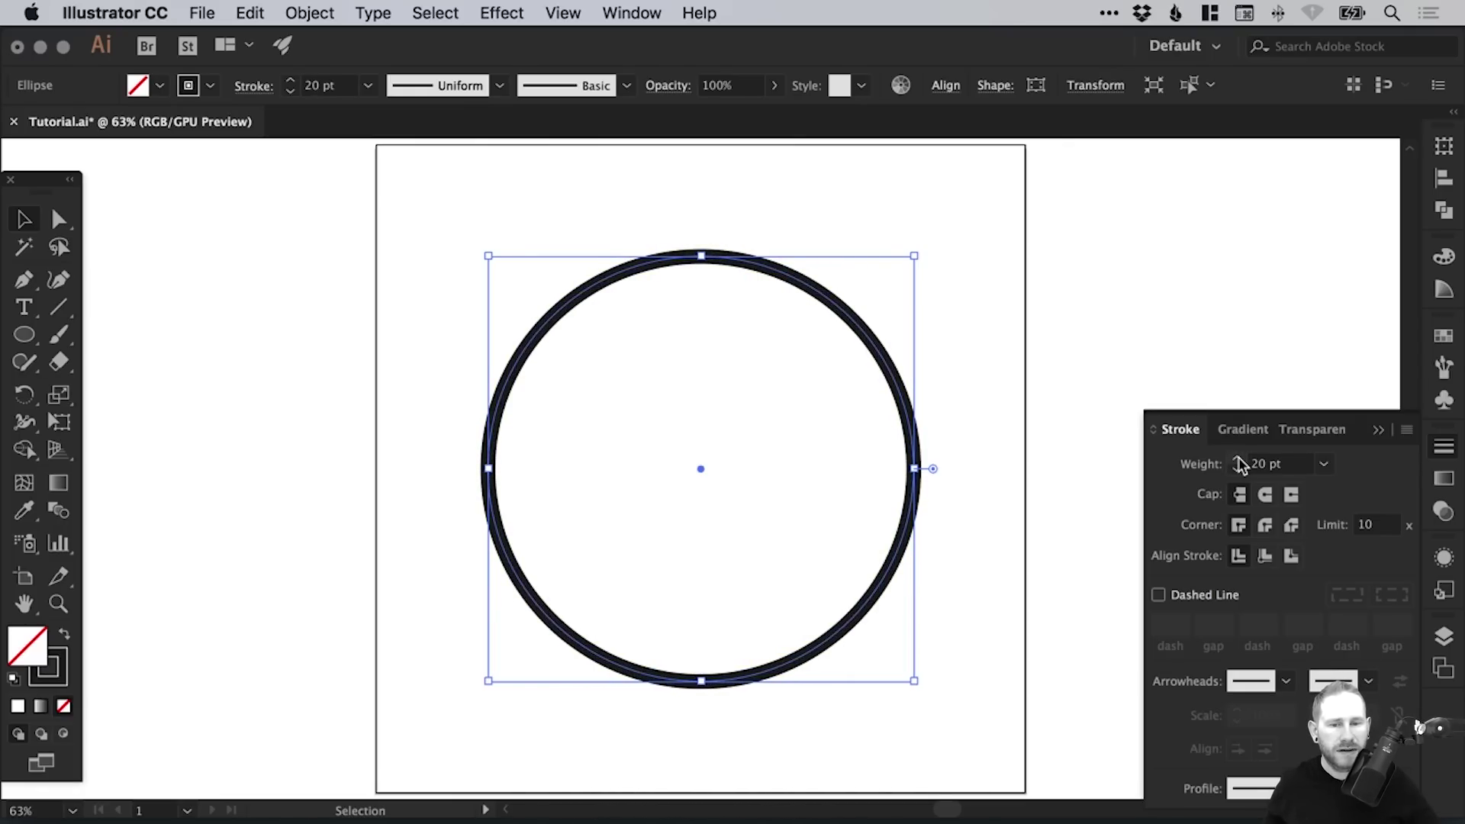
click(1445, 447)
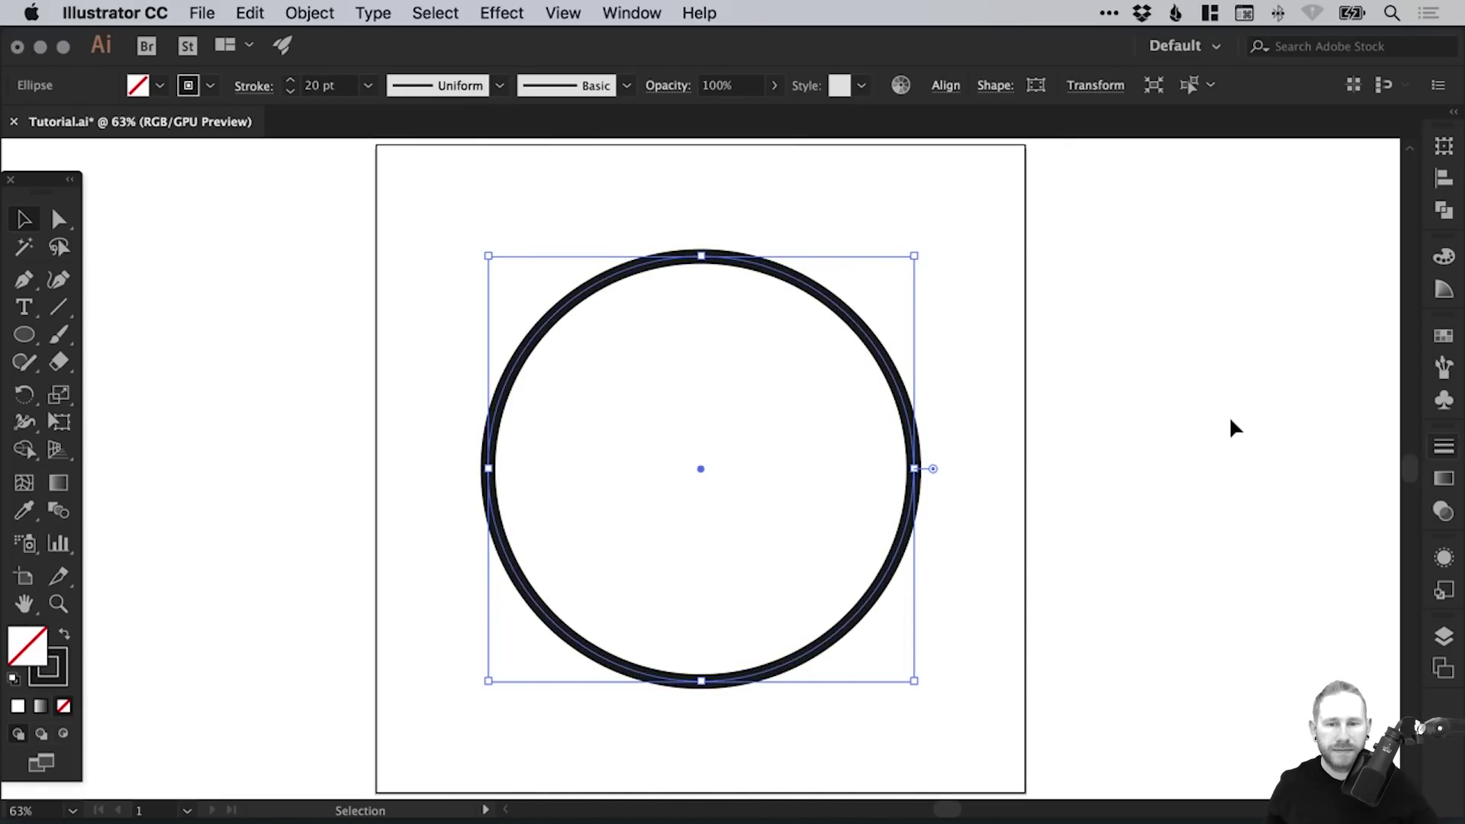
- Delete the circle's top anchor to leave only the lower half-circle
click(57, 224)
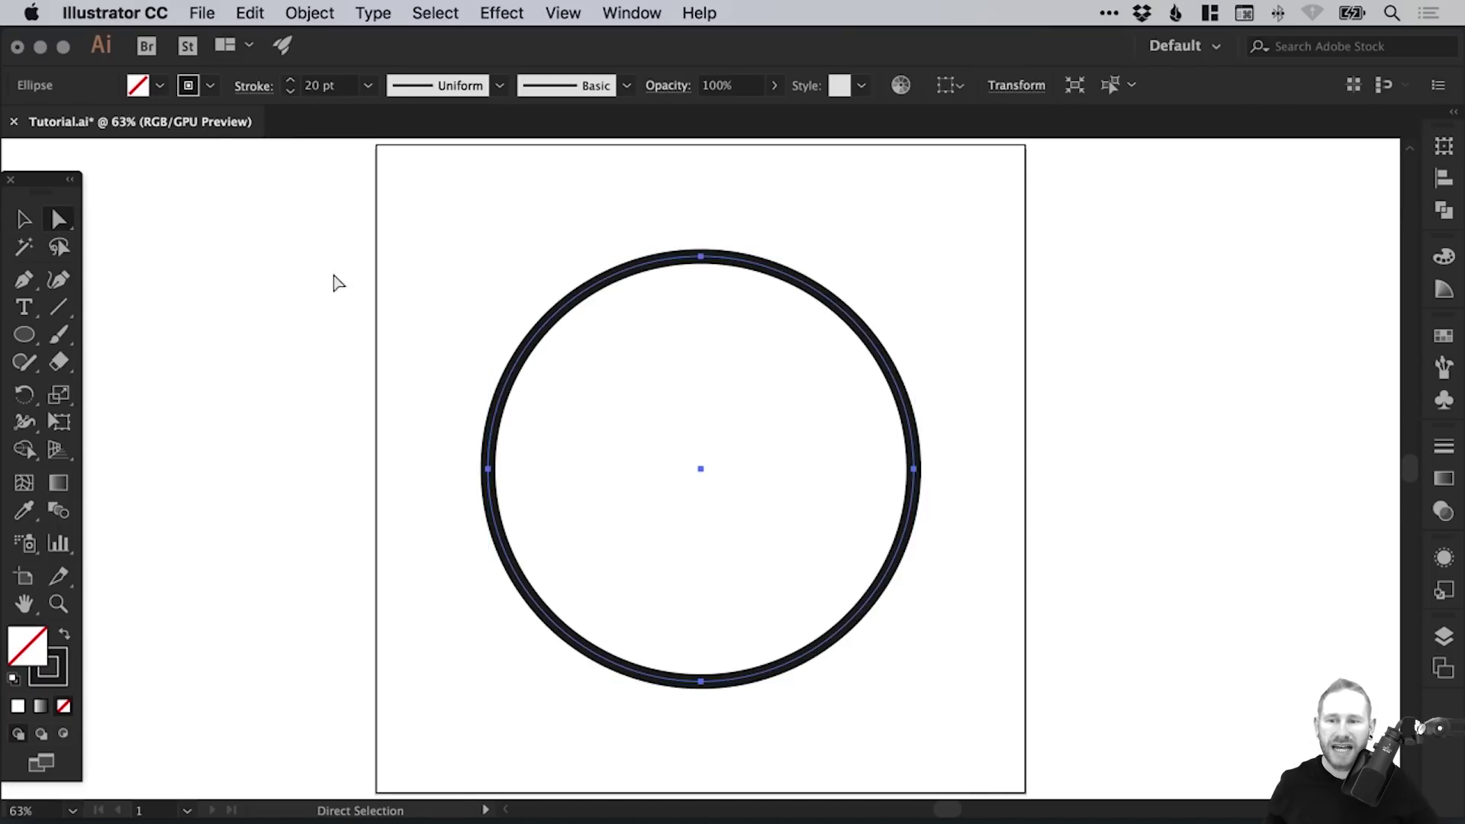
click(242, 246)
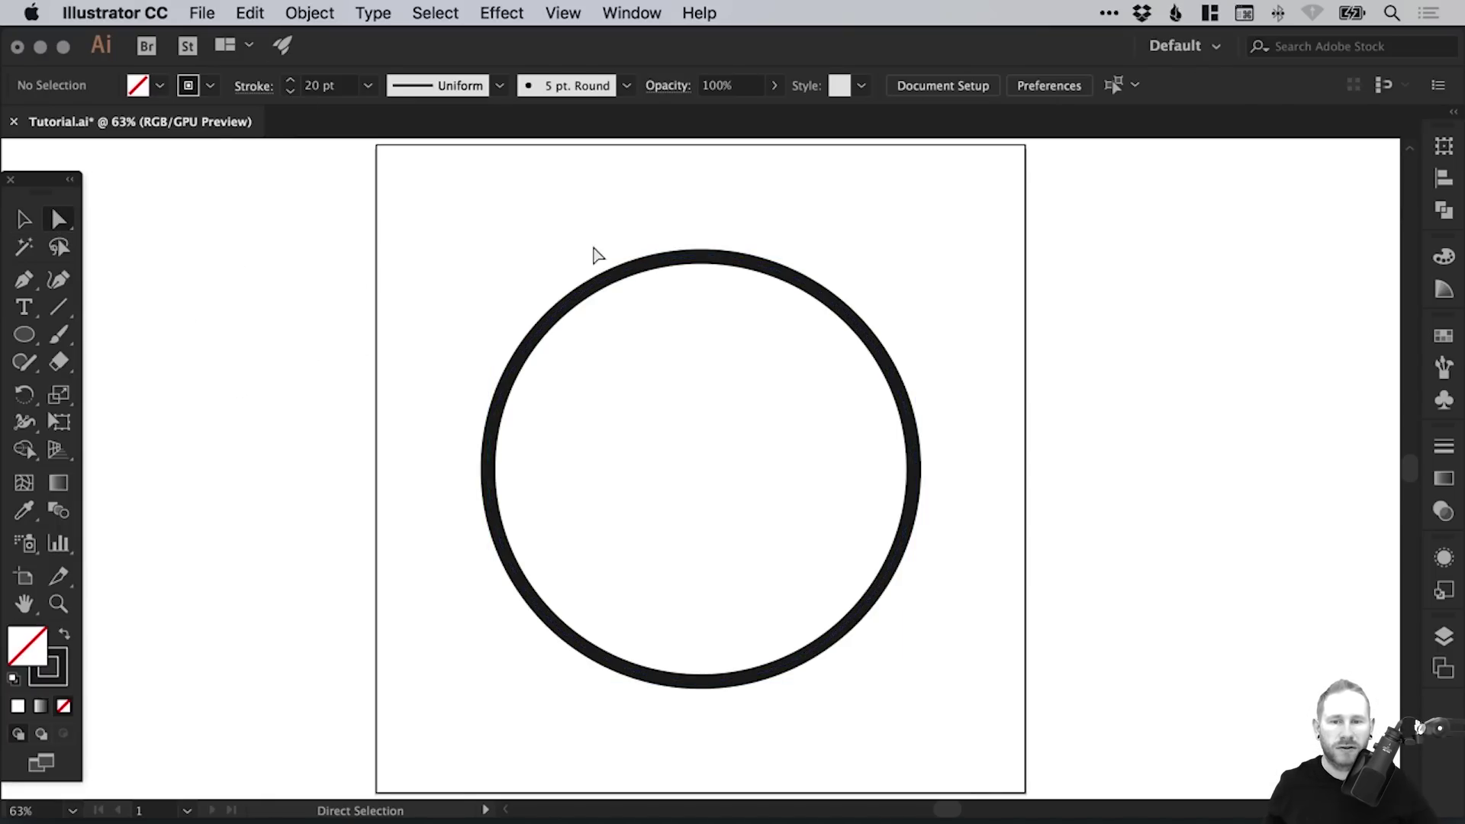
drag(540, 217, 1004, 330)
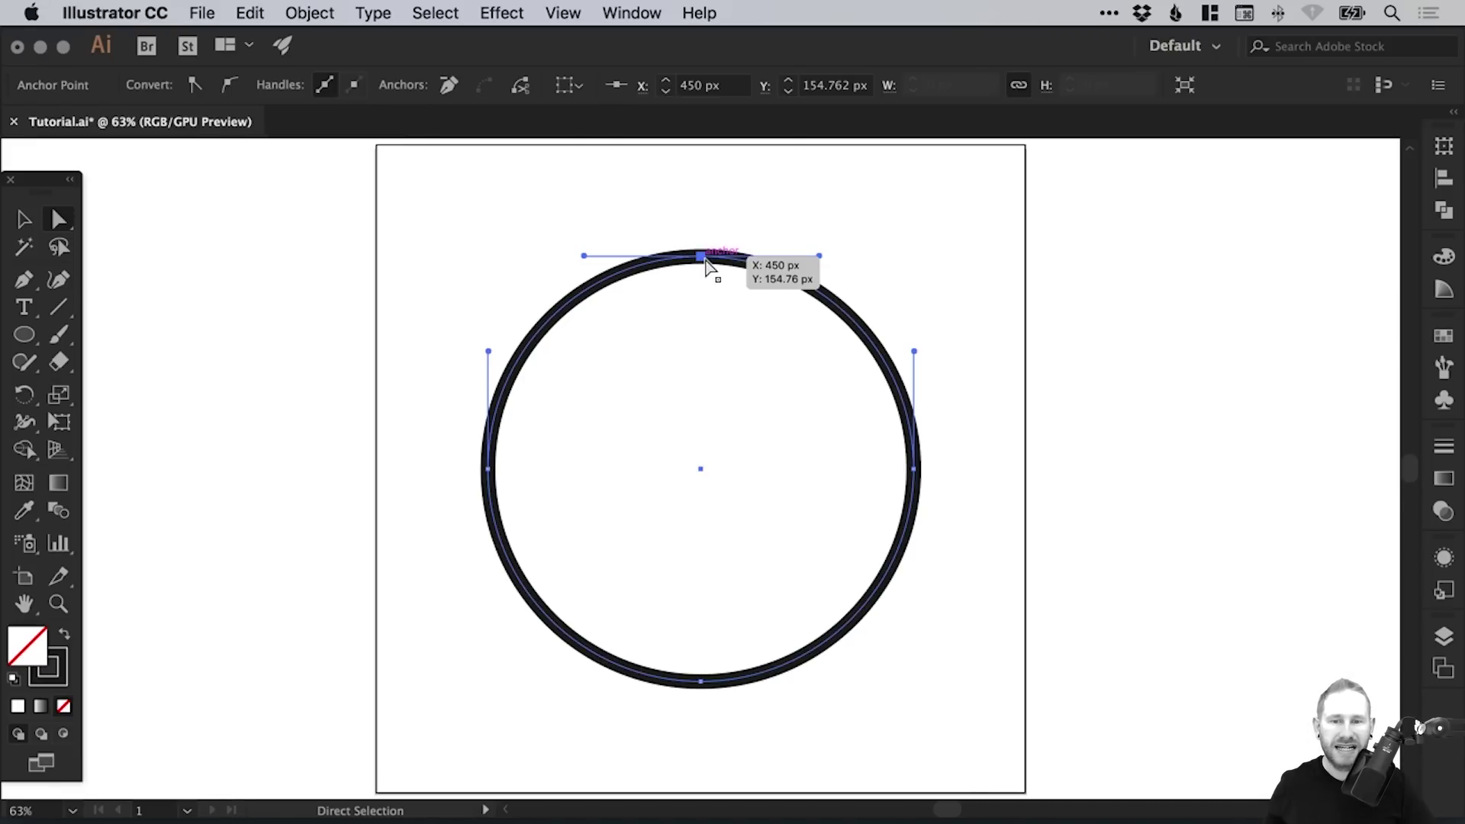
key(Delete)
click(548, 296)
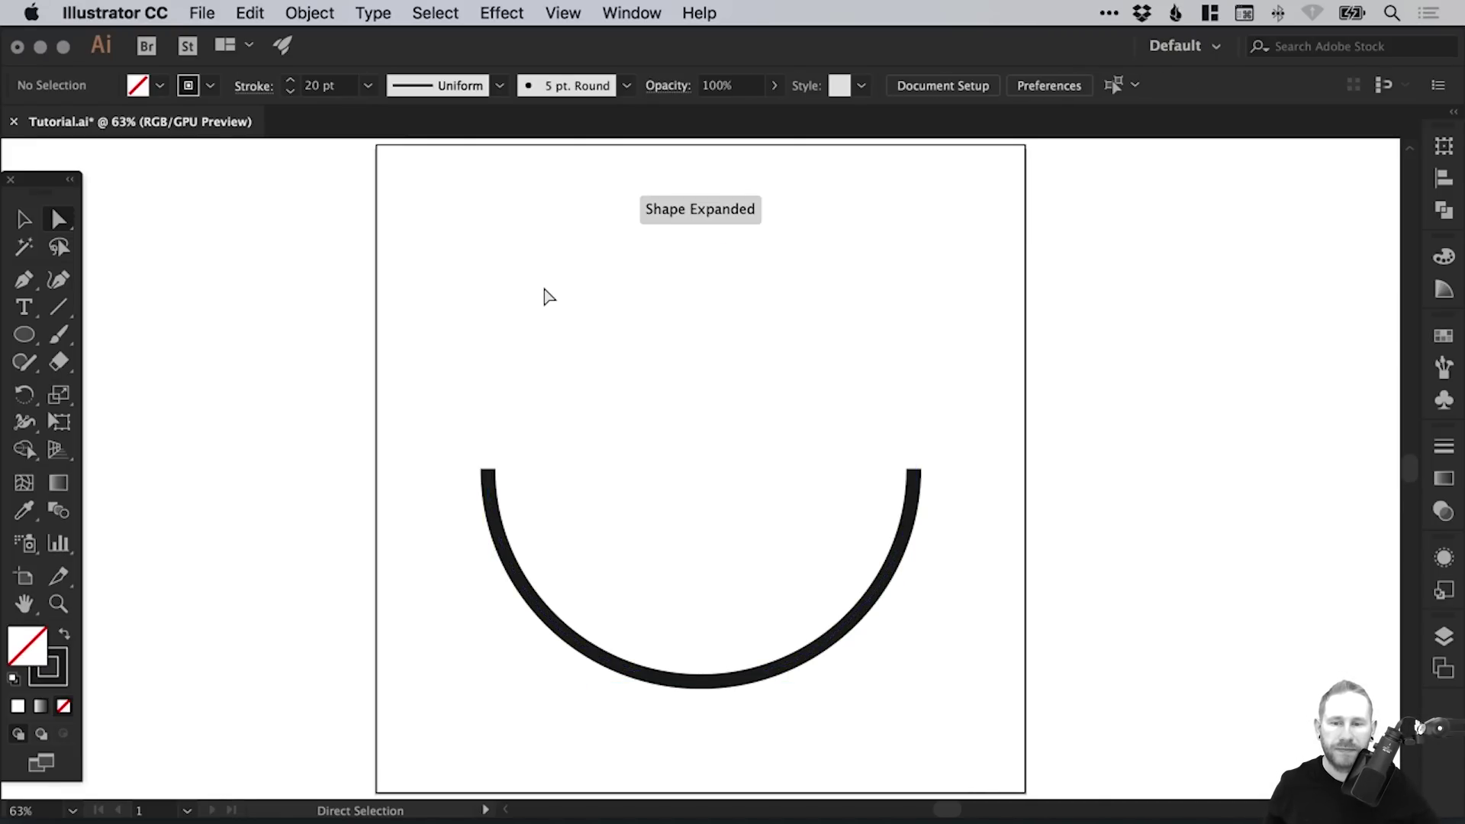
- Extend the arc's left end with a straight vertical line upward using the Pen tool
click(22, 281)
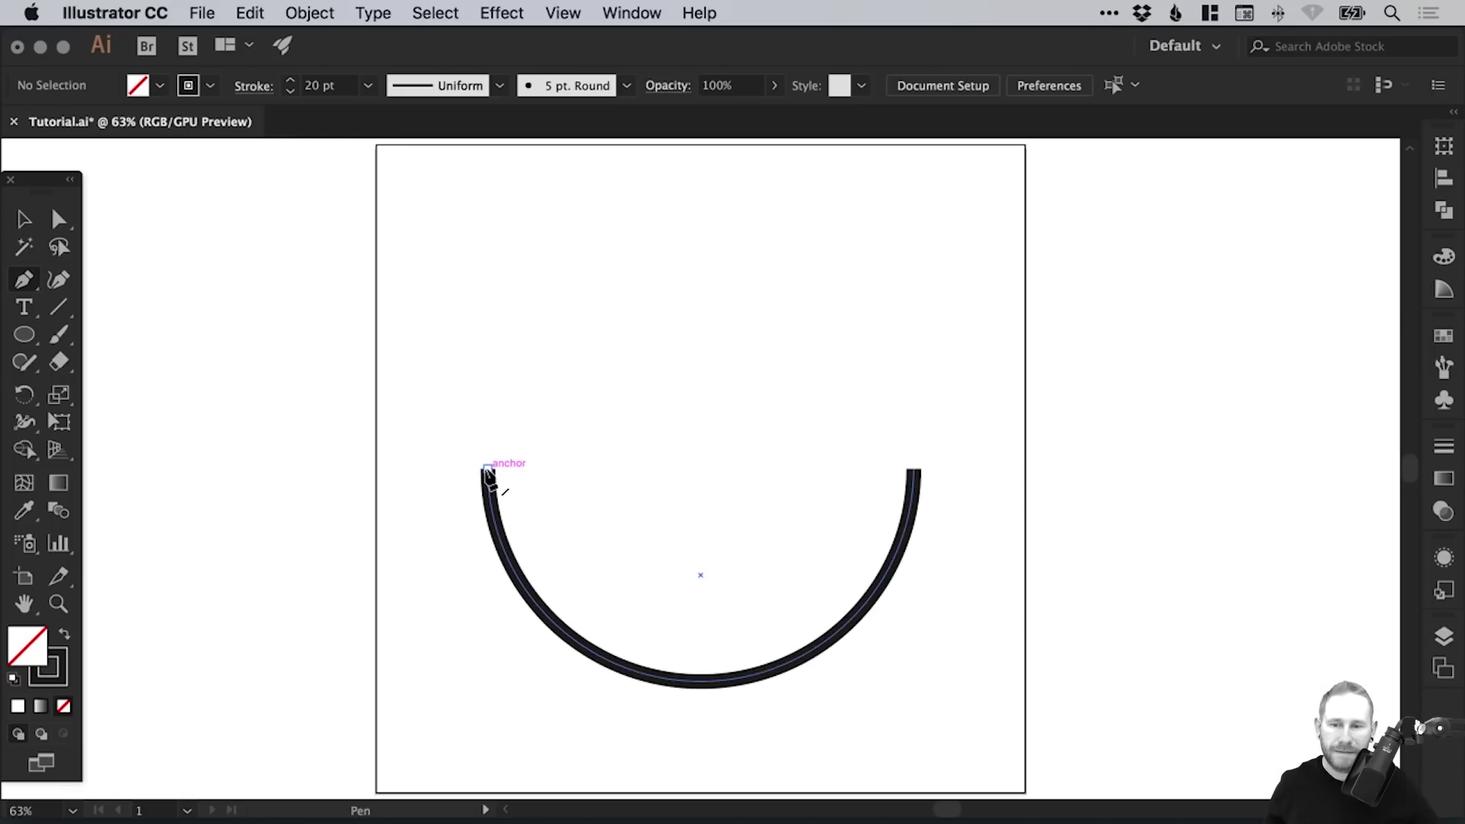
drag(486, 470, 487, 206)
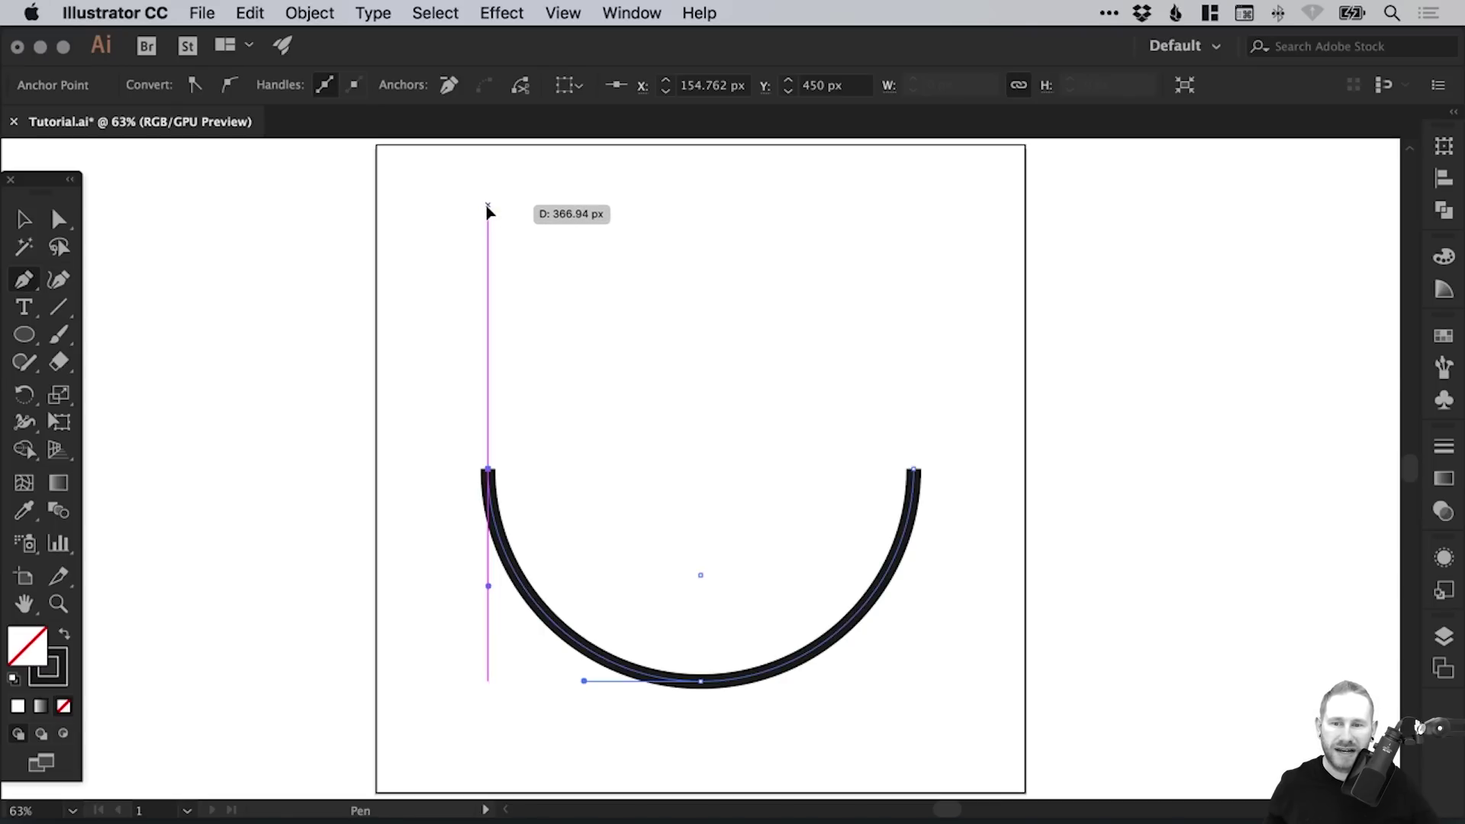
click(487, 206)
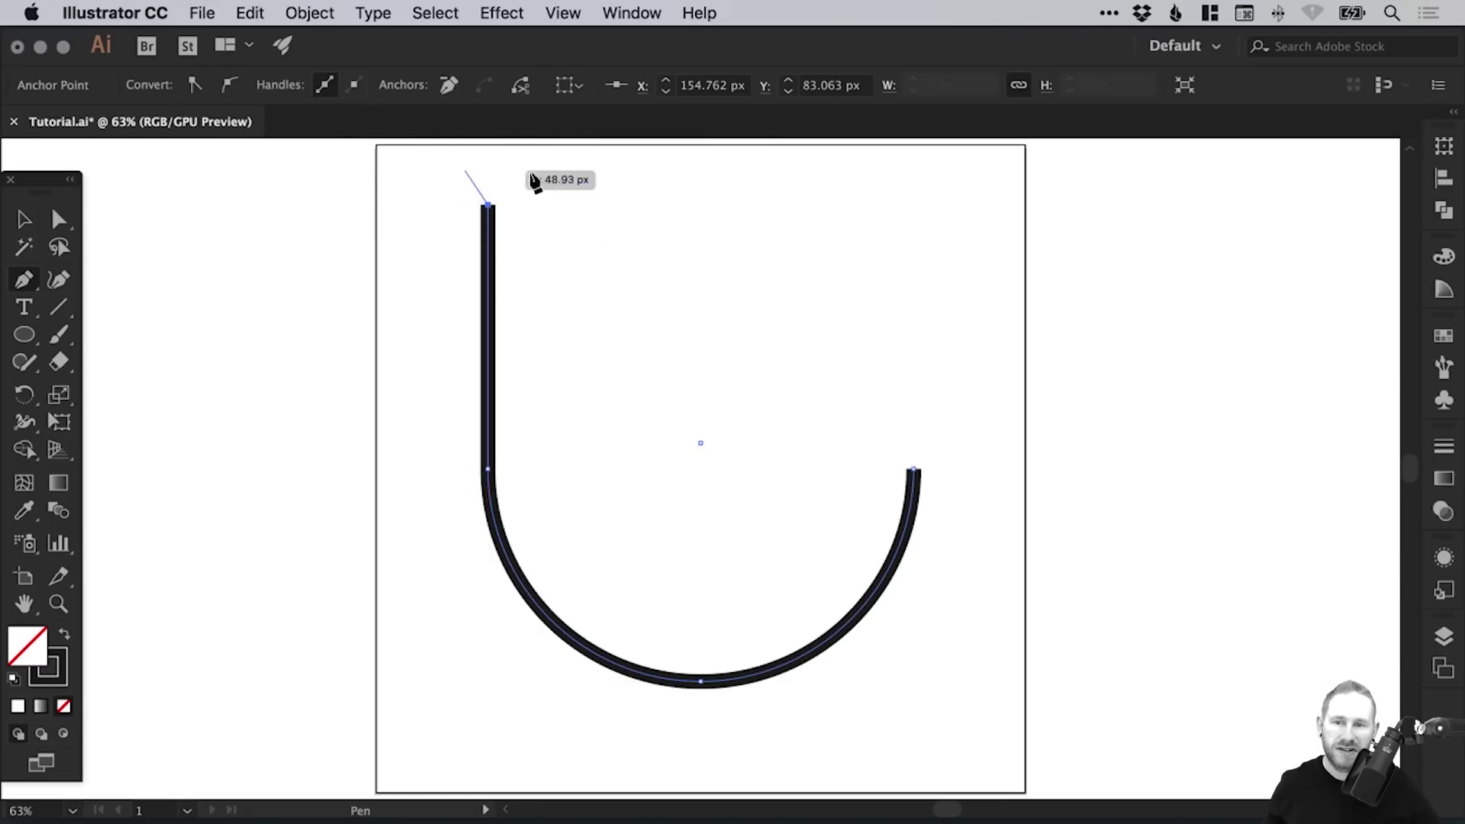
click(435, 13)
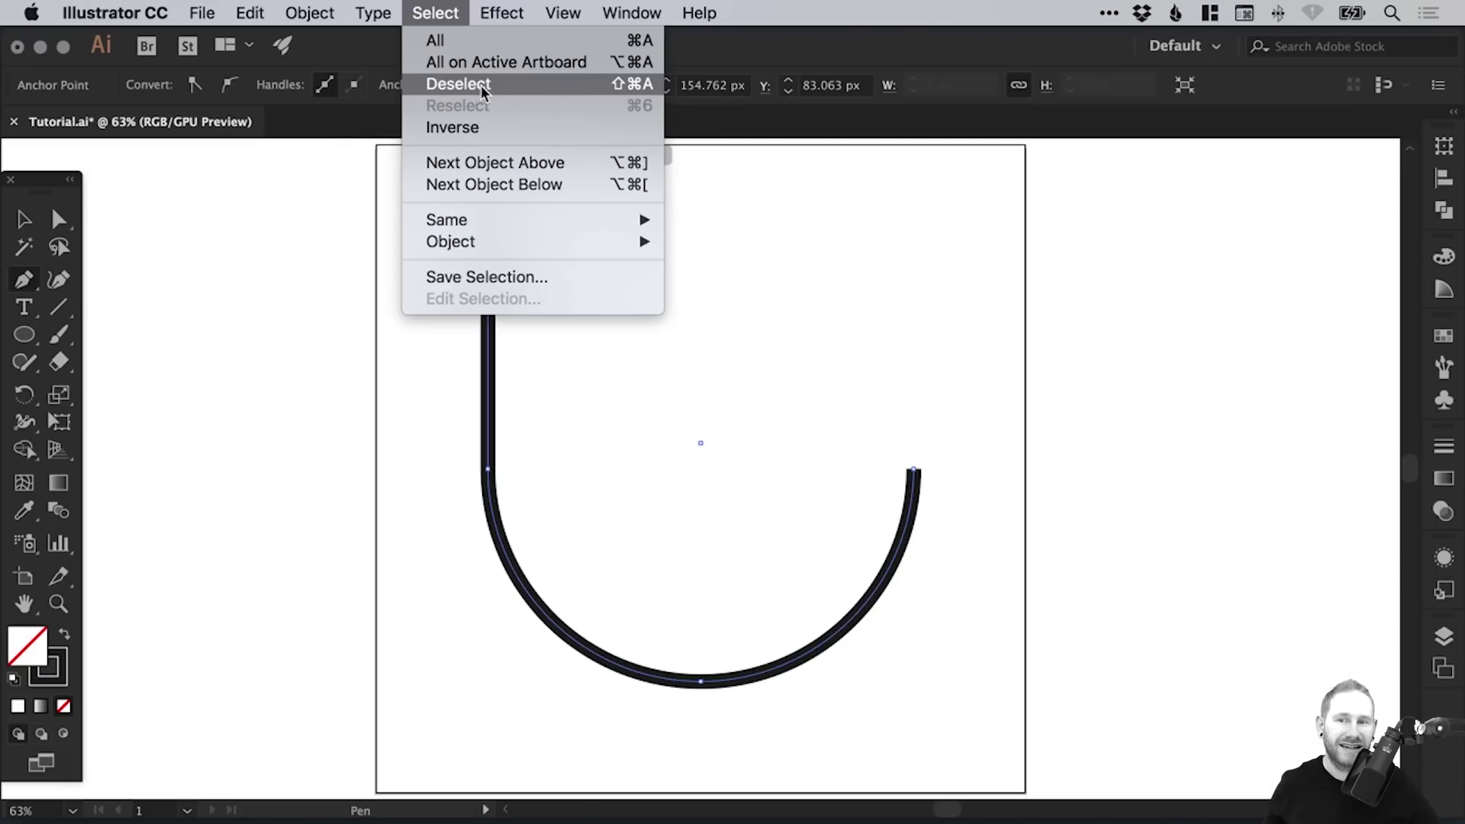
click(458, 62)
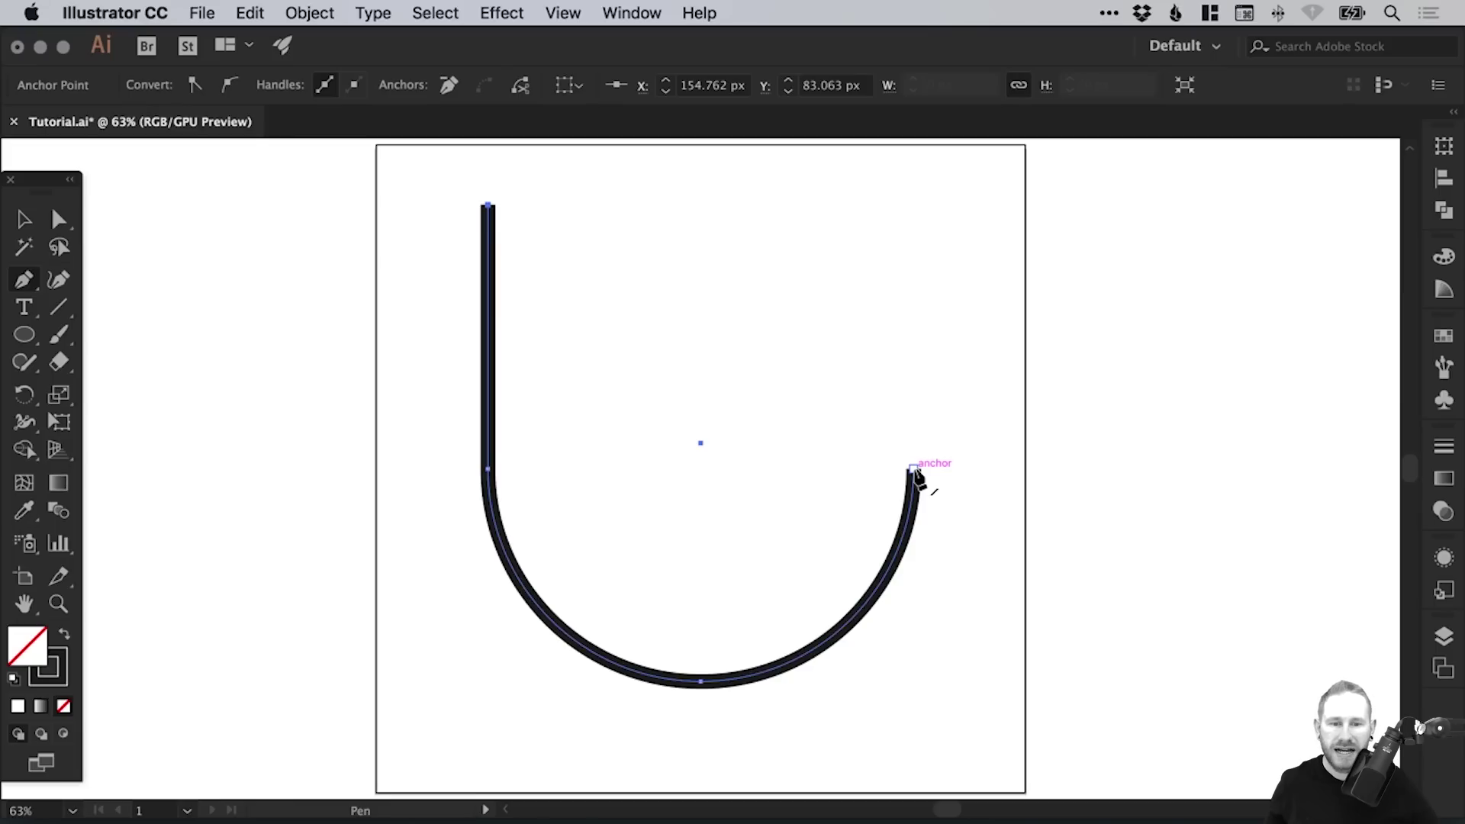
- Extend the right end straight up to the same height and move the U down slightly
drag(914, 470, 914, 206)
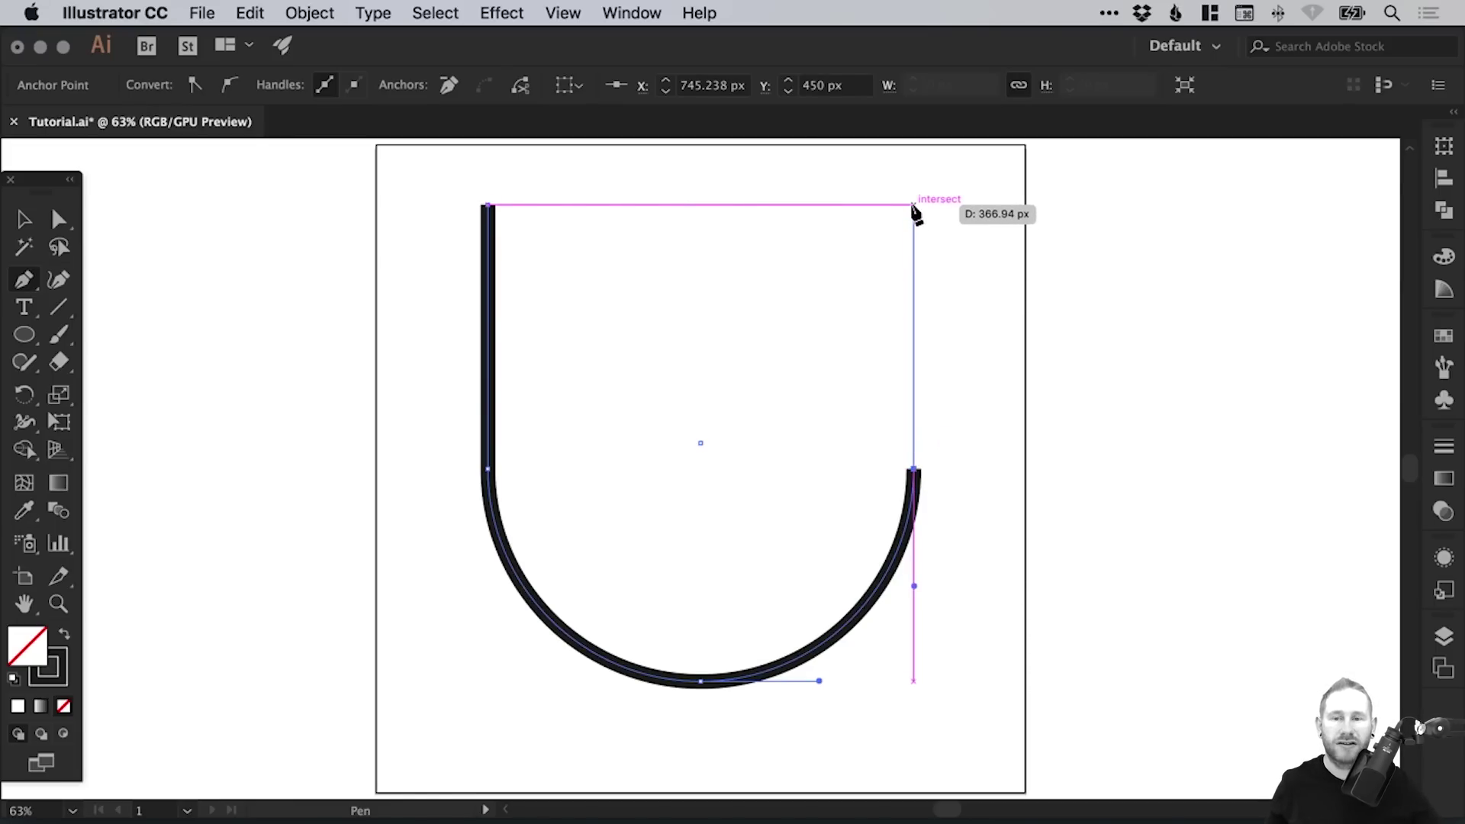
drag(914, 206, 913, 206)
click(914, 205)
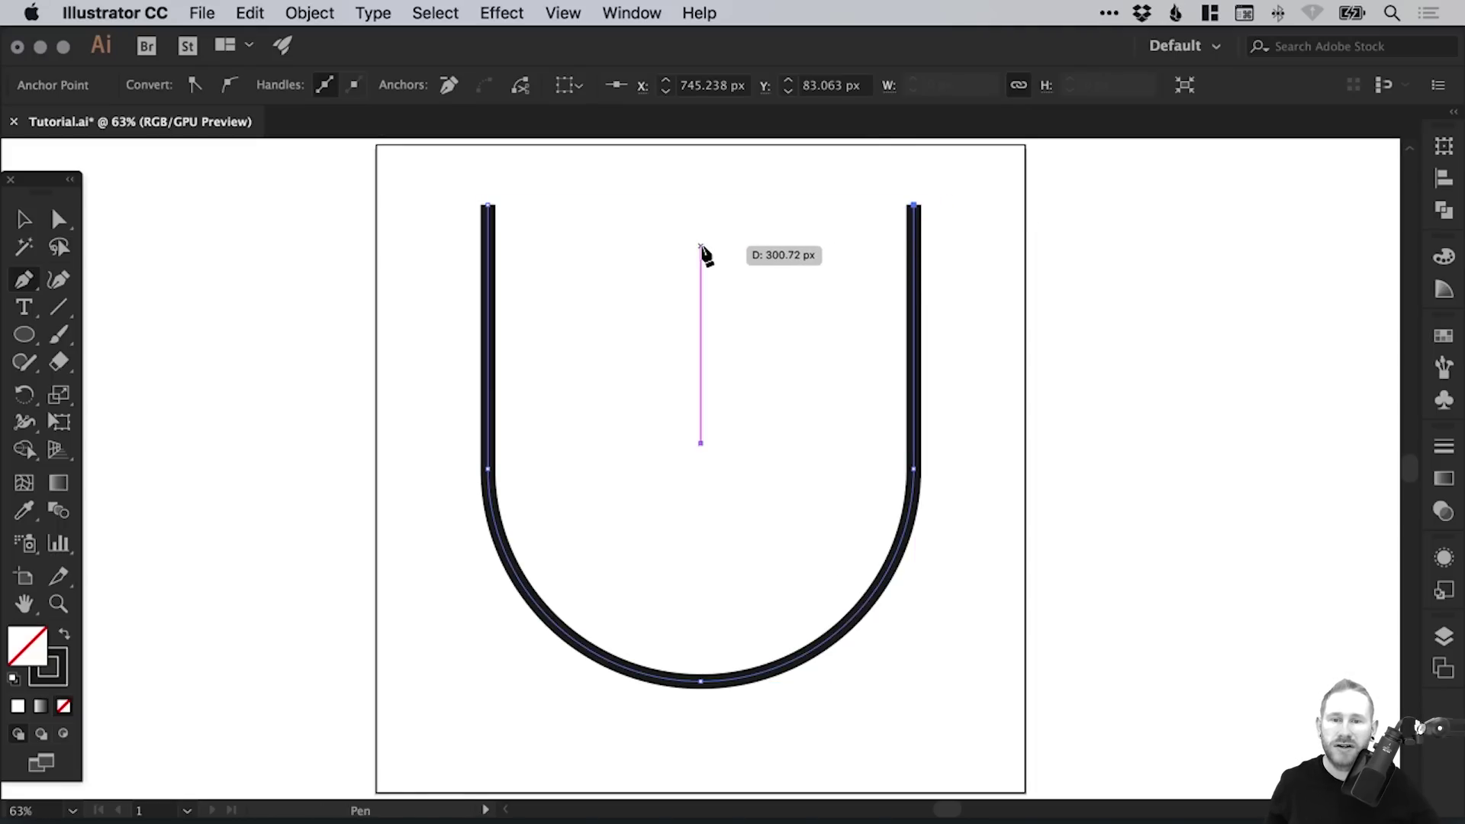
click(563, 12)
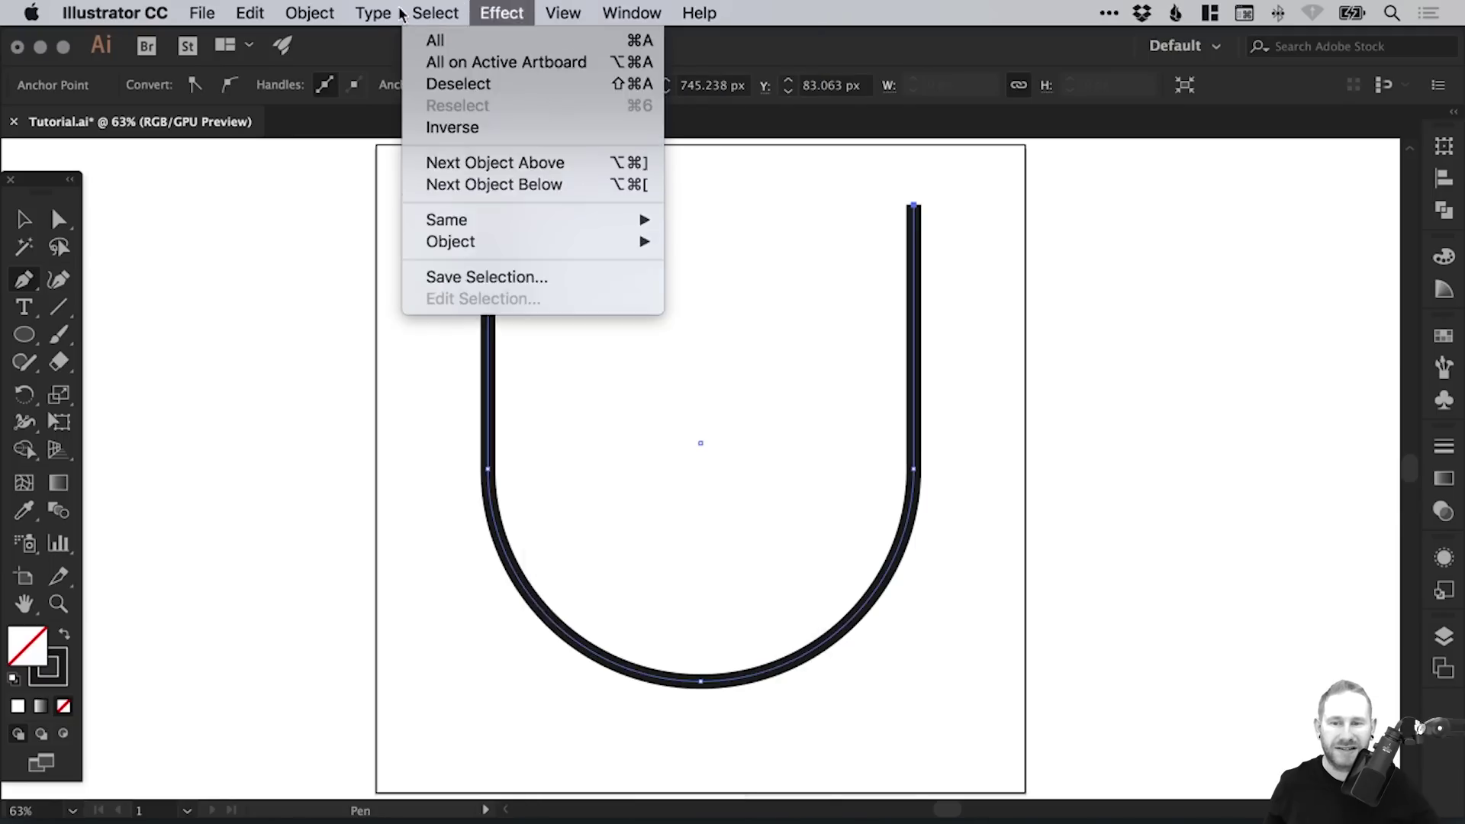
click(413, 320)
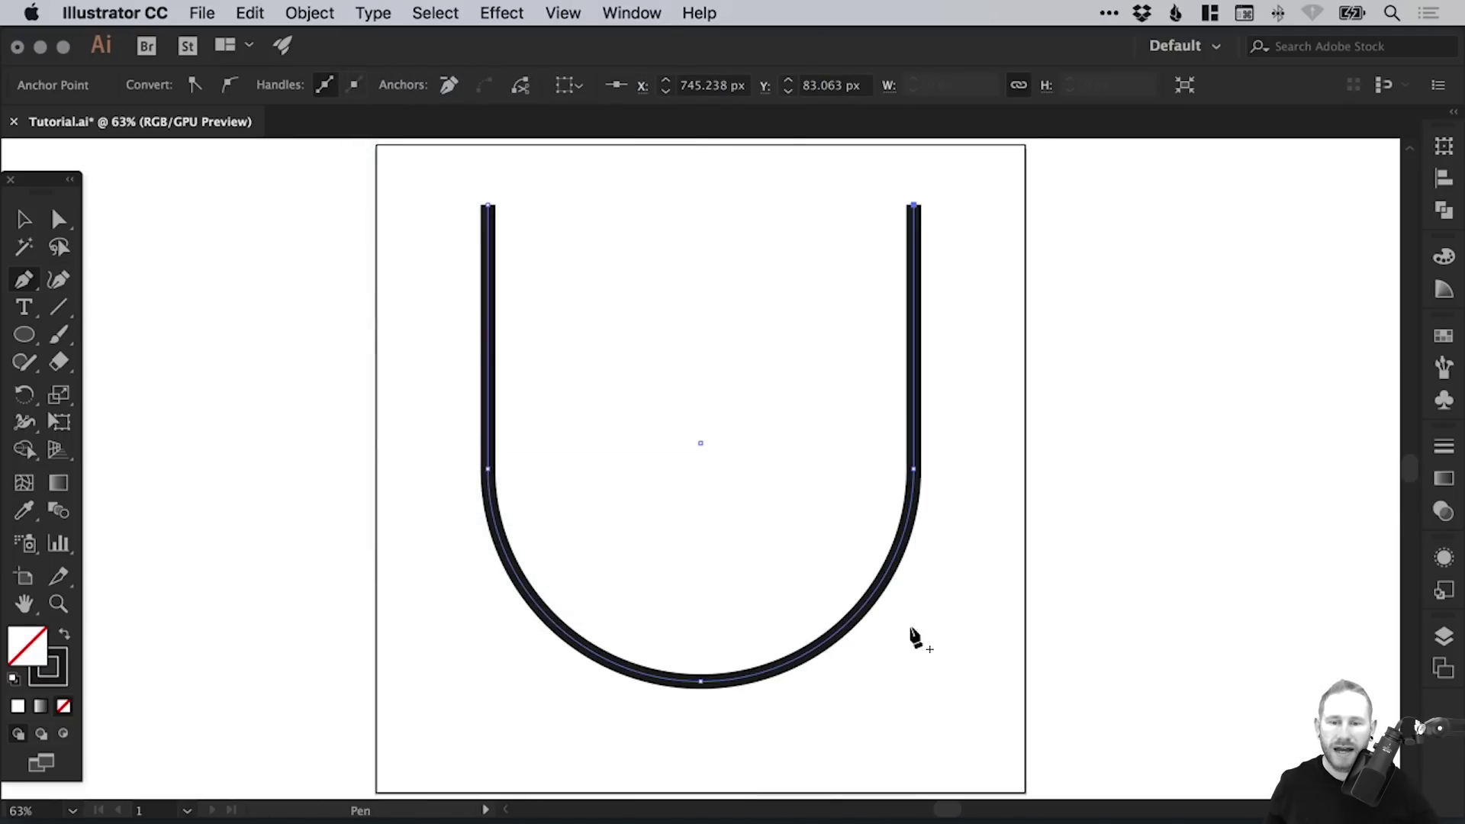
key(v)
drag(916, 389, 917, 415)
- Select the U and open Offset Path with preview on, moving the dialog aside
click(449, 280)
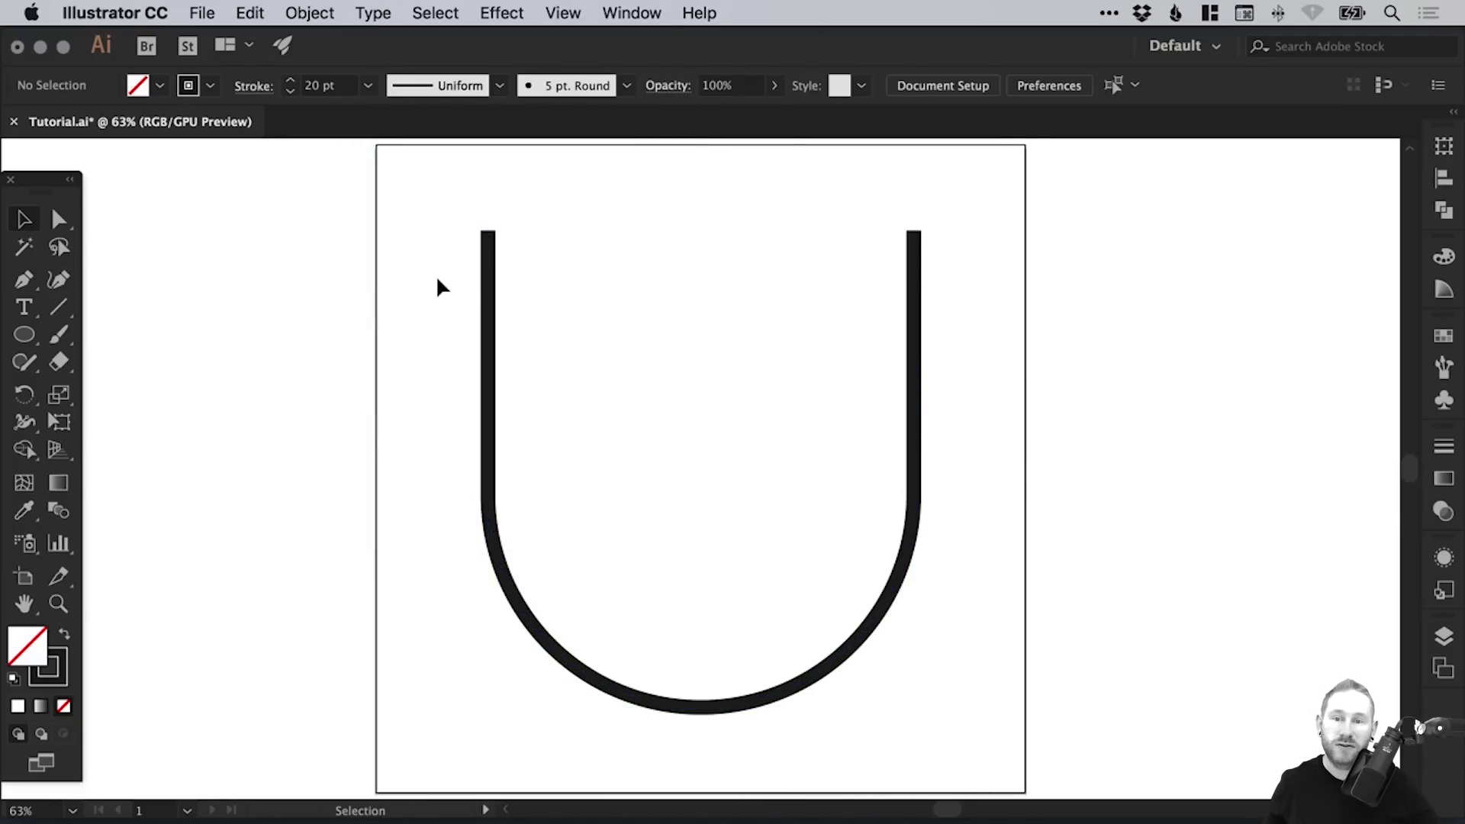
drag(409, 262, 657, 577)
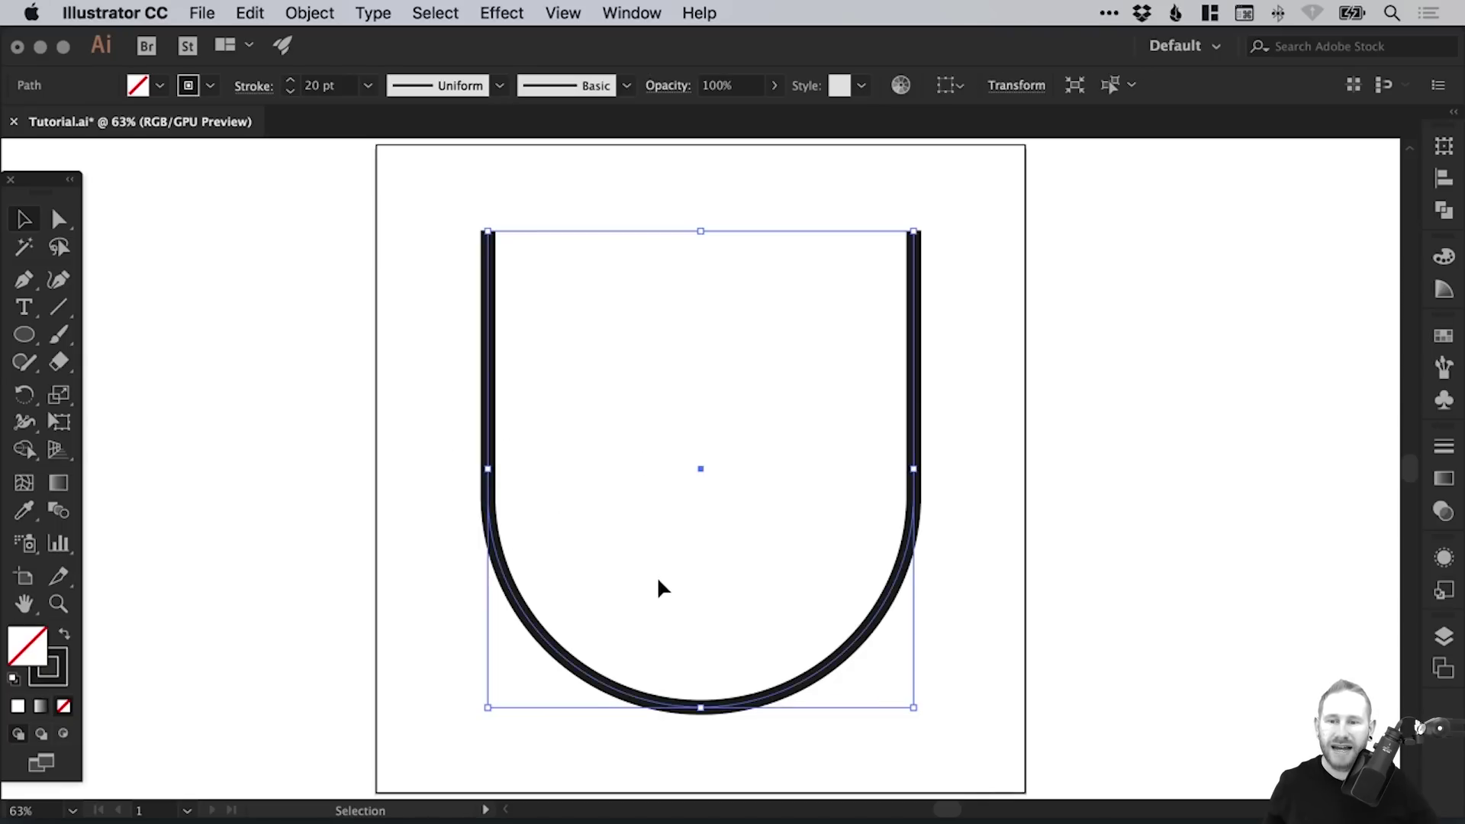
click(310, 9)
mouse_move(376, 484)
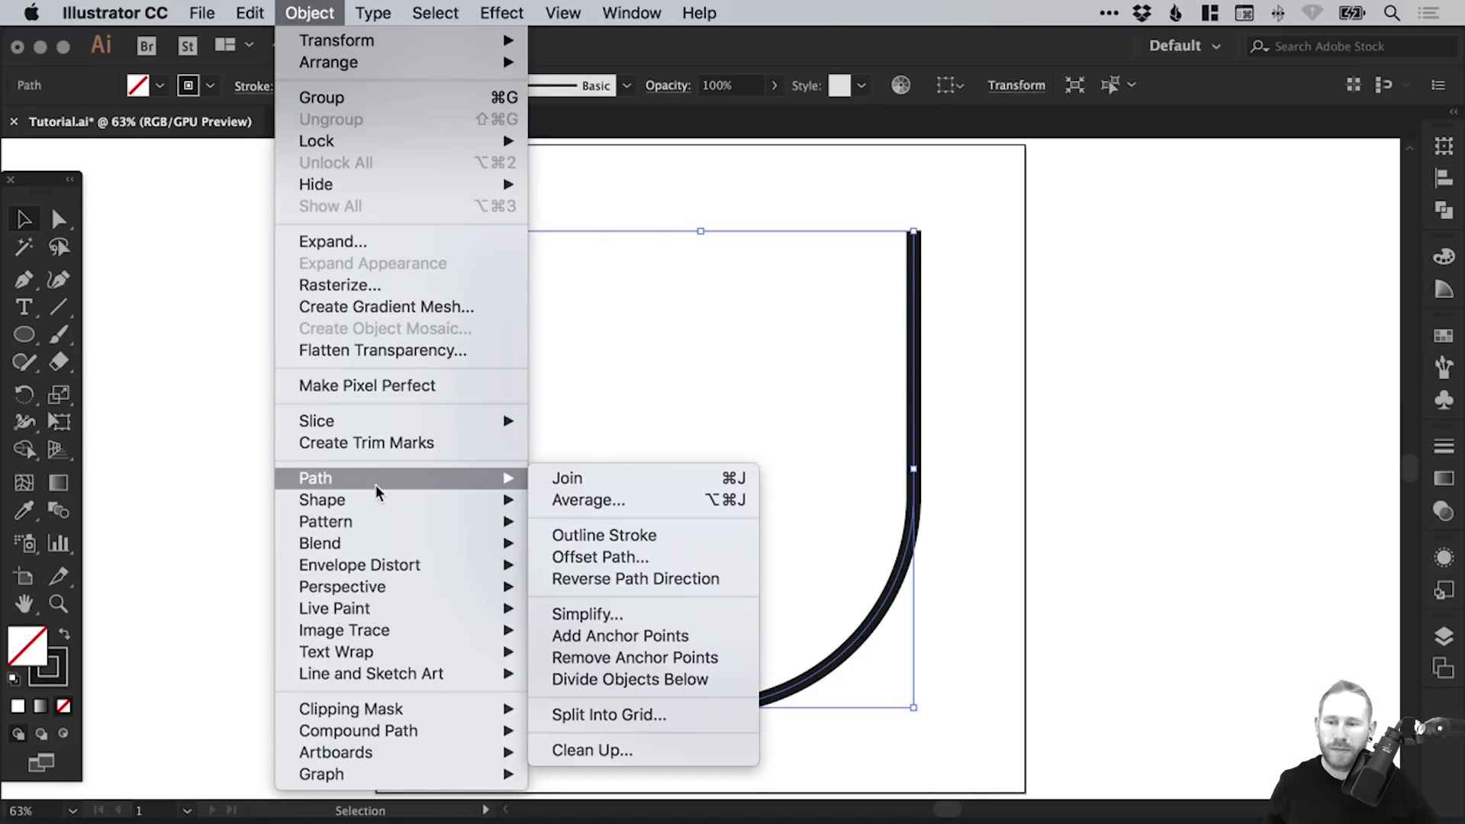
click(649, 556)
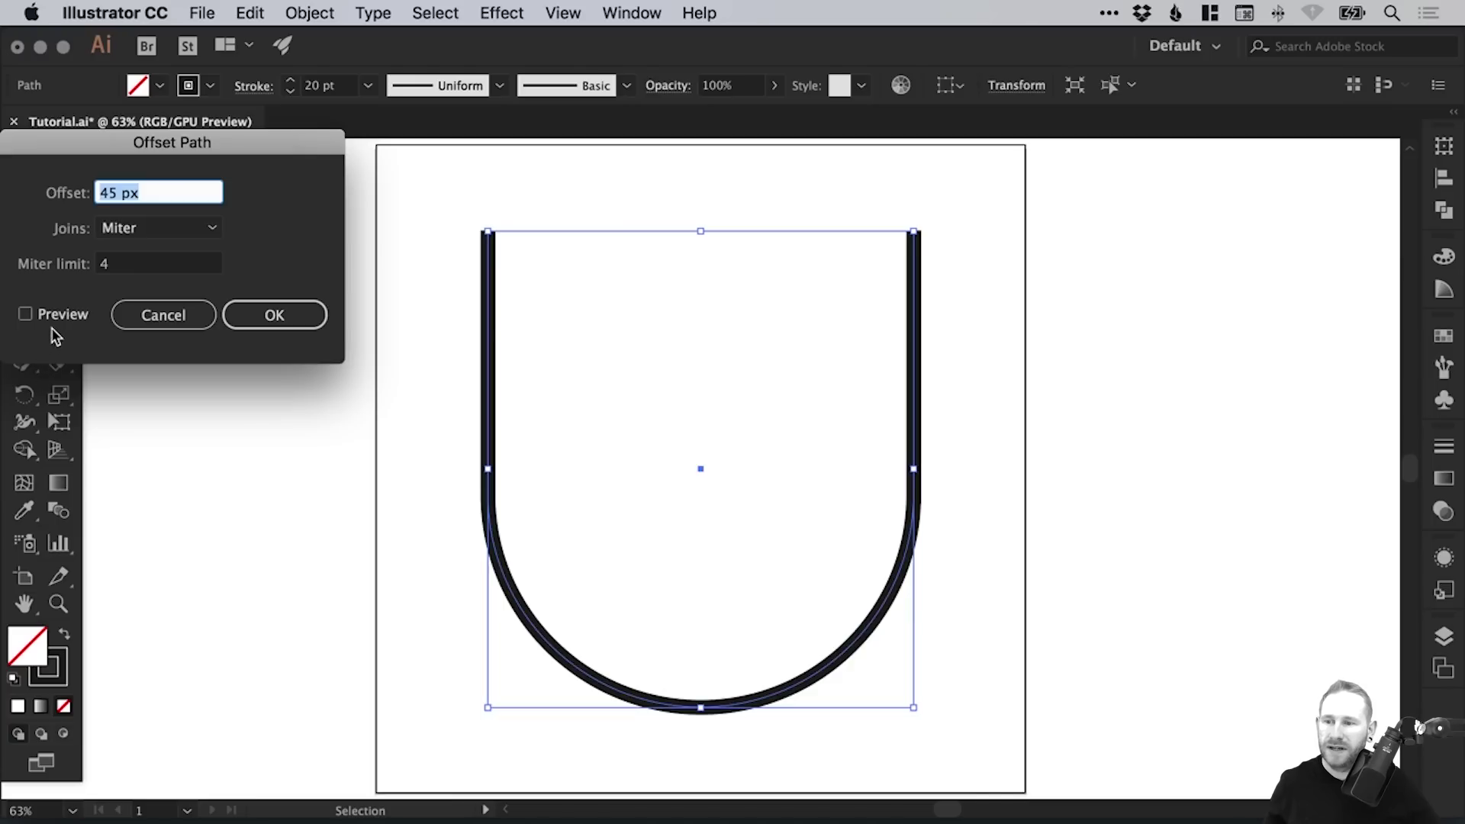
click(50, 316)
drag(113, 142, 218, 209)
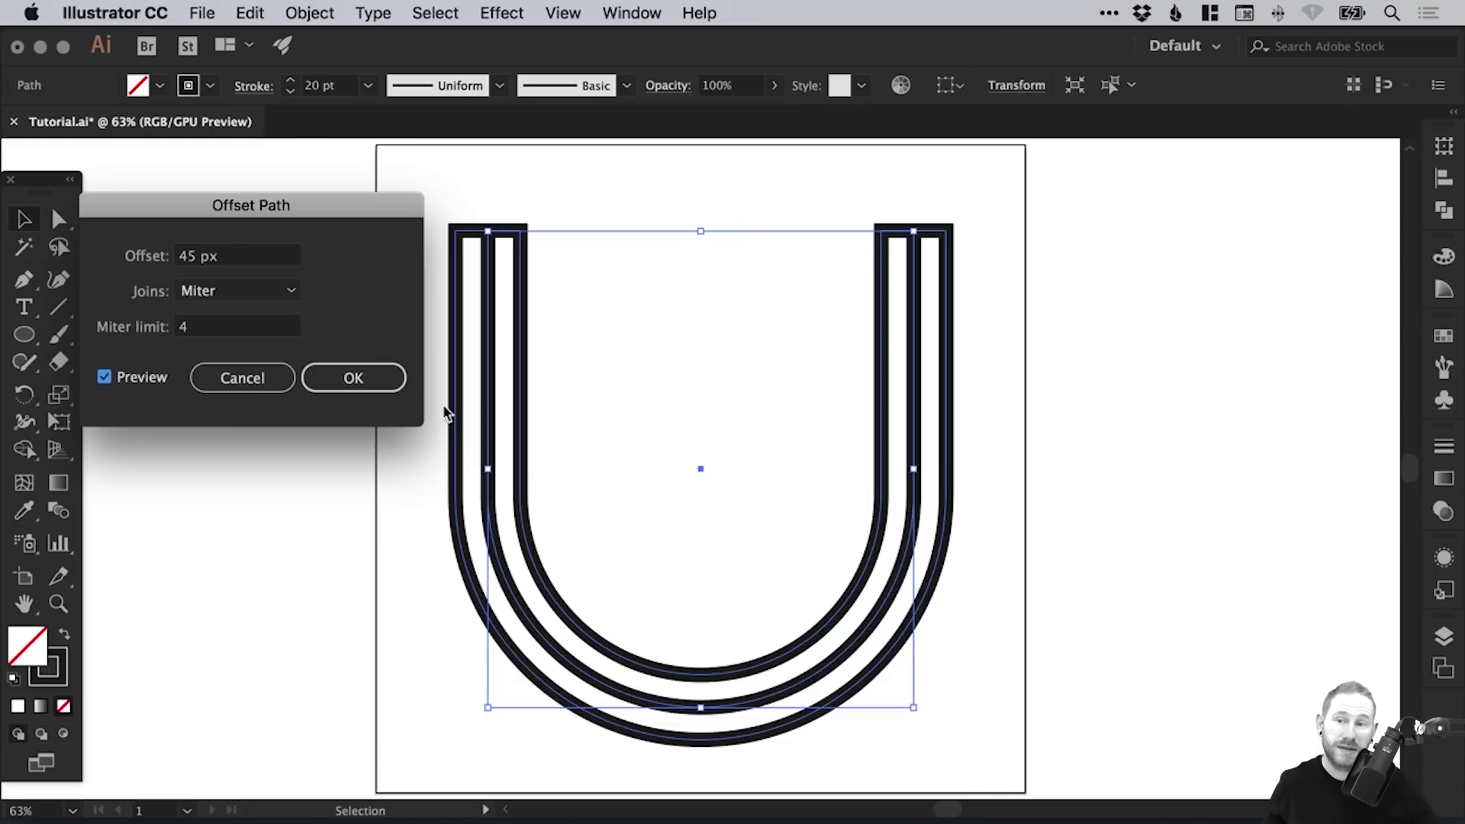
- Preview offsets of 25, 40 and 80 px, then apply a 30 px offset outline
click(279, 258)
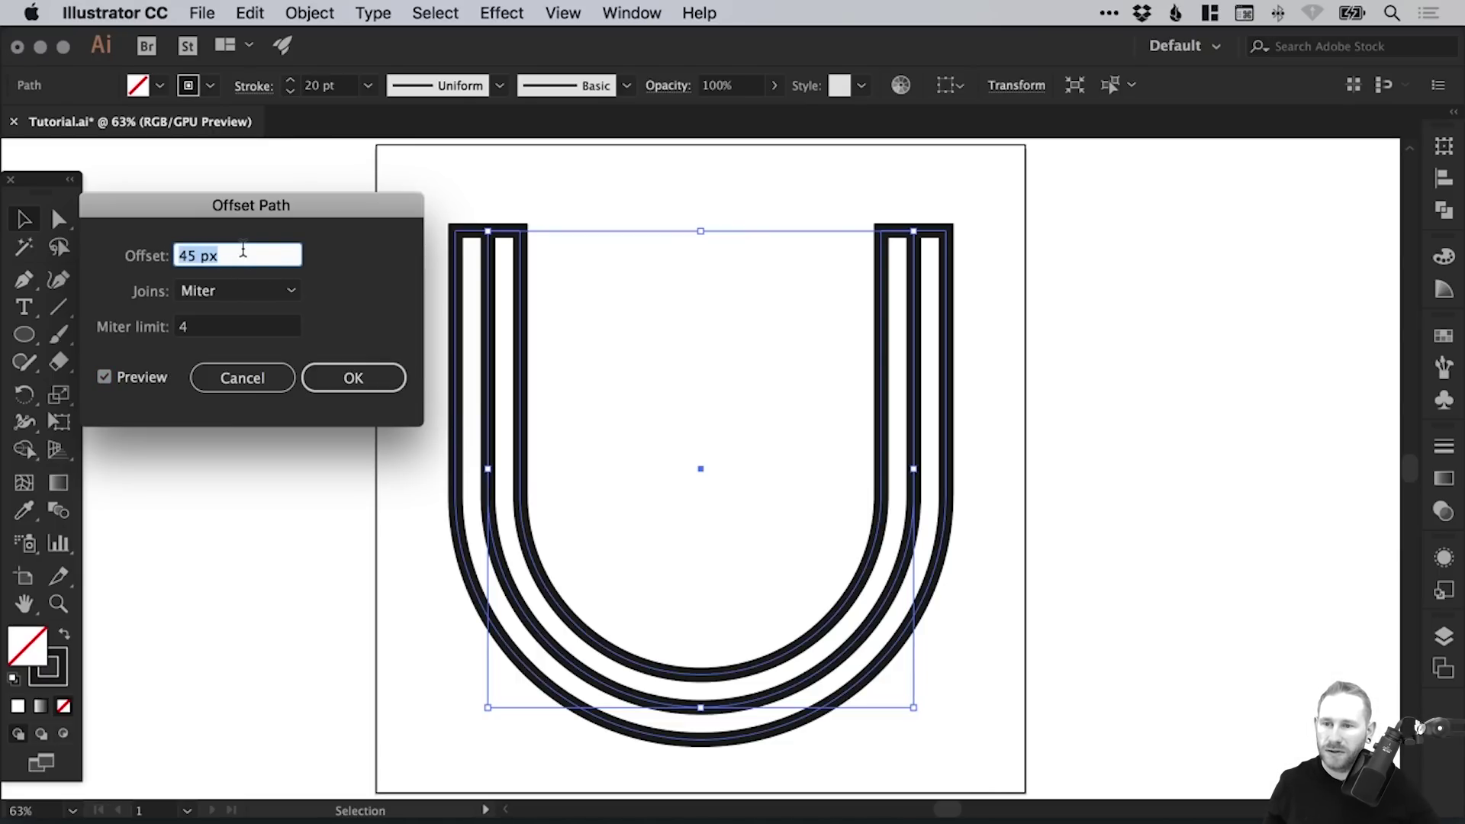
text(25)
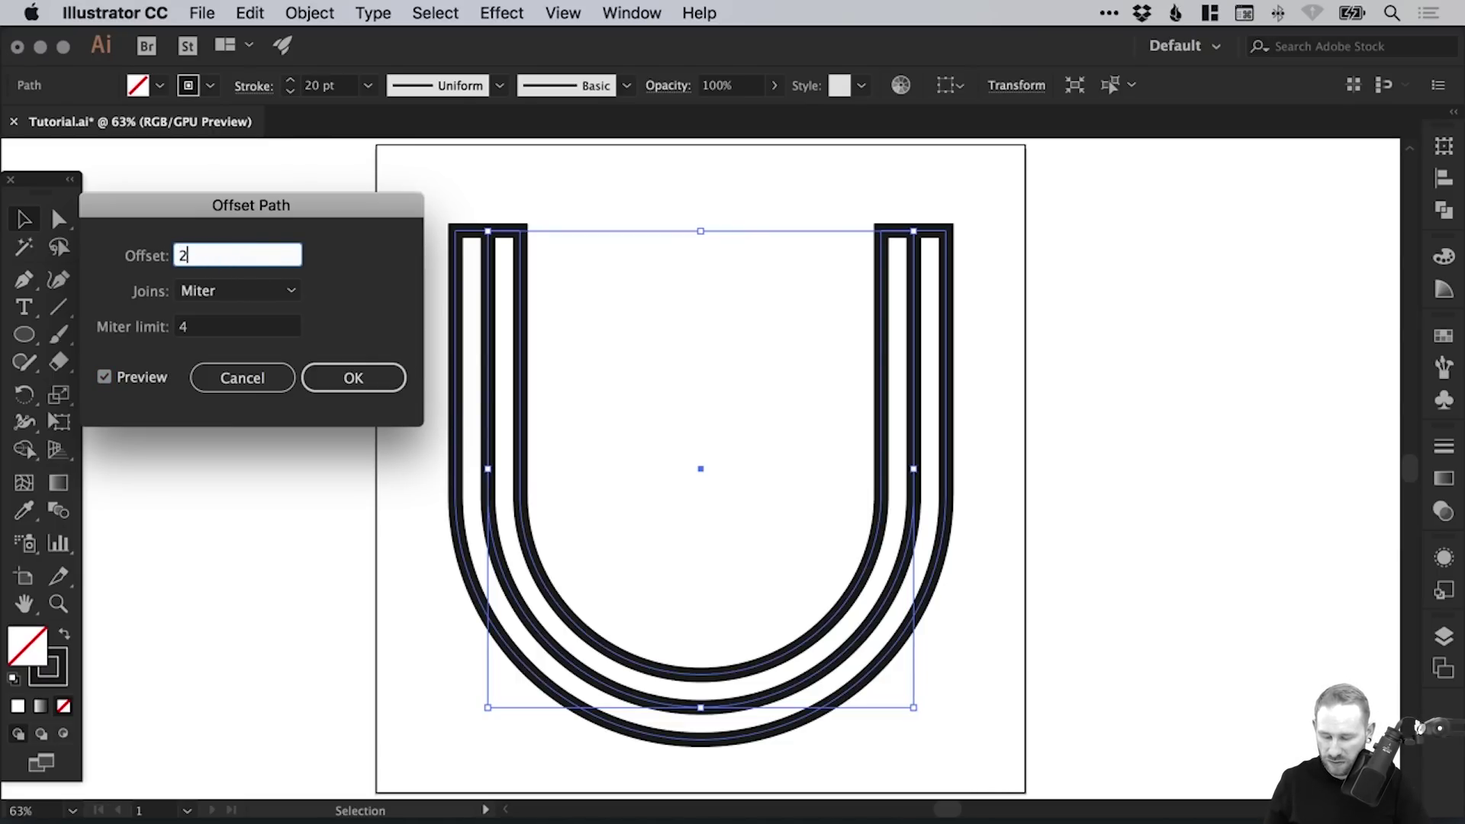
key(Tab)
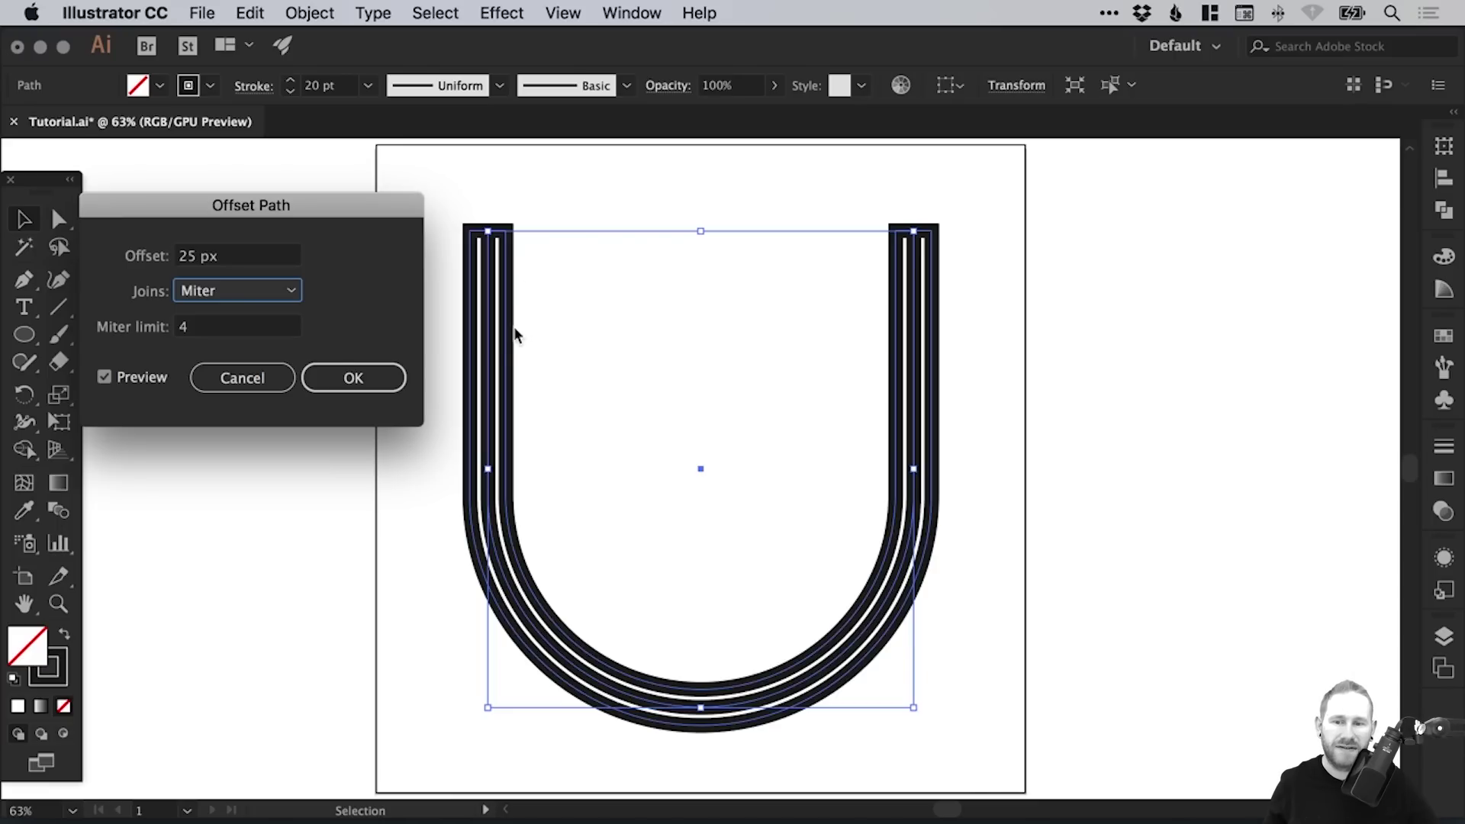
click(257, 261)
text(40)
key(Tab)
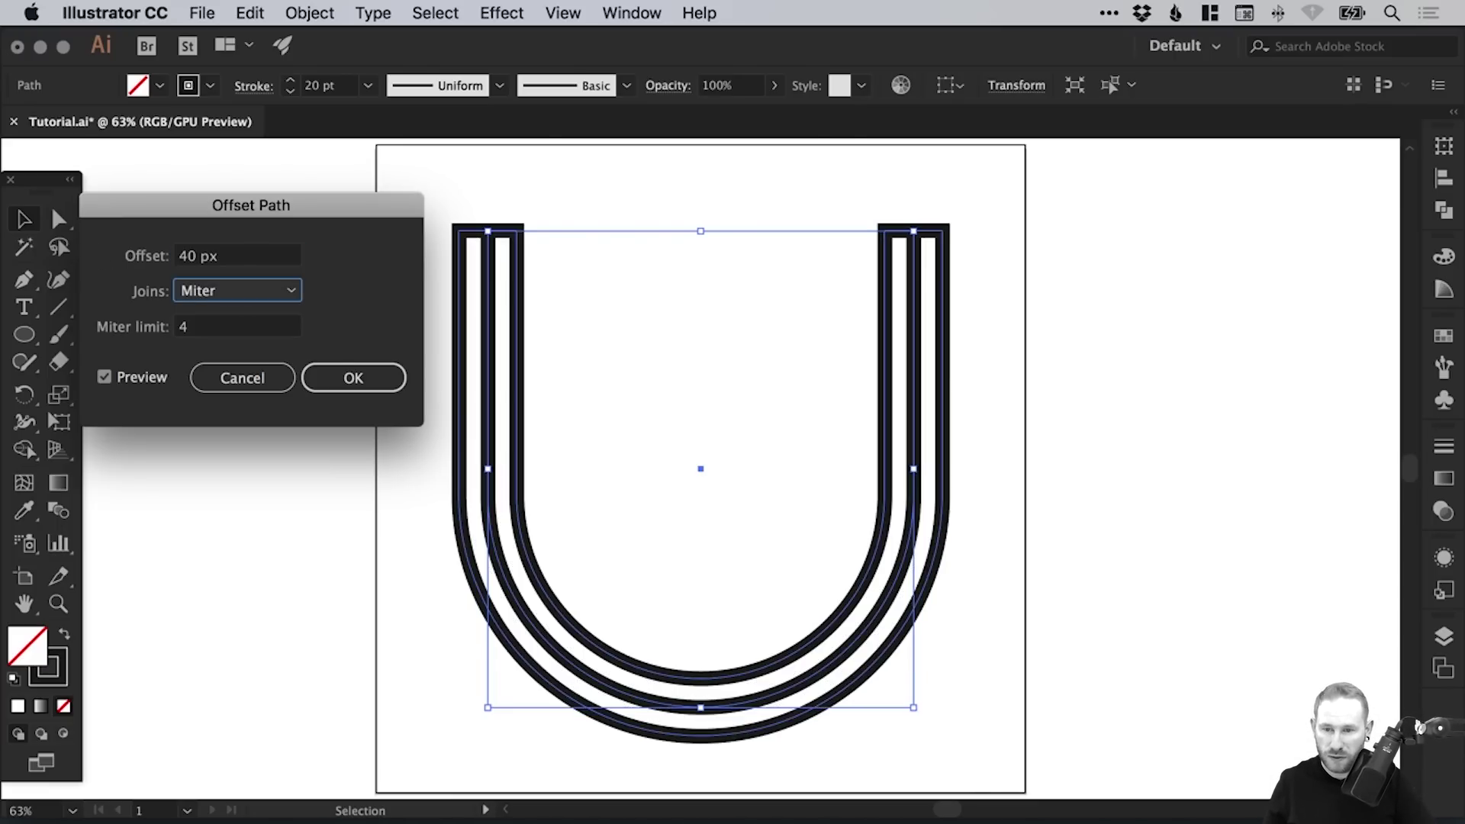
click(244, 263)
text(80)
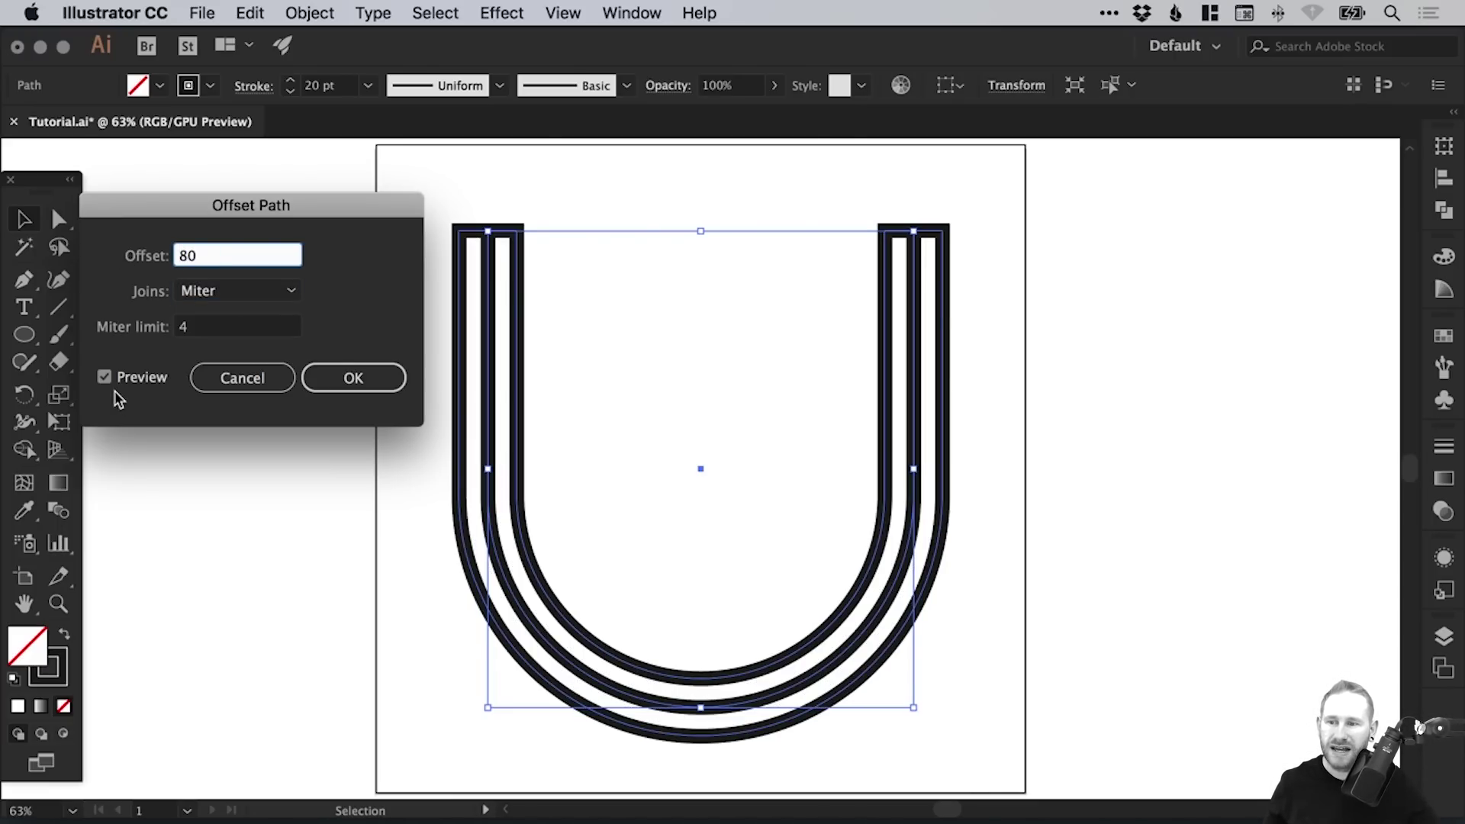
key(Tab)
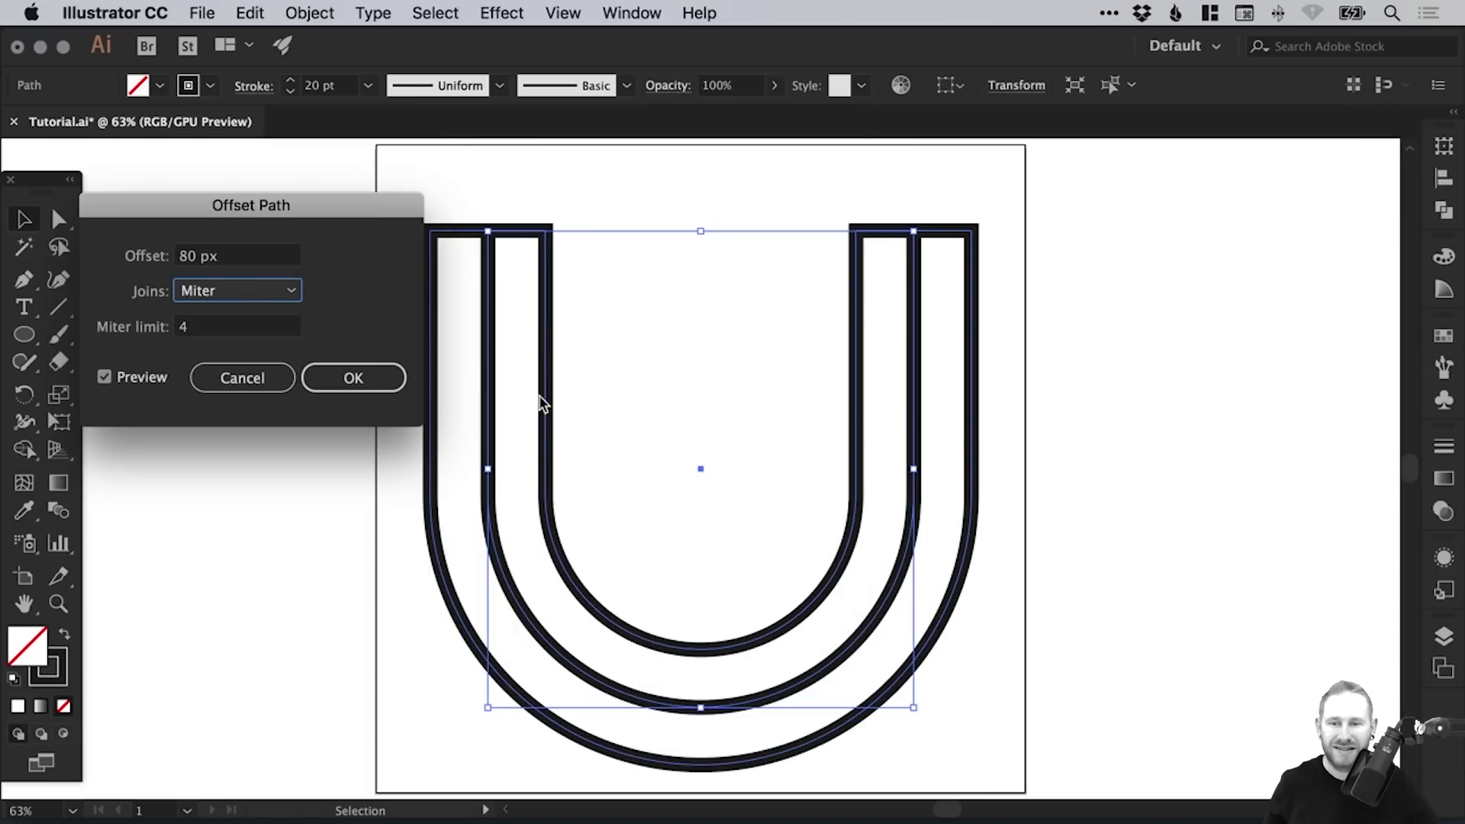
click(254, 262)
text(30)
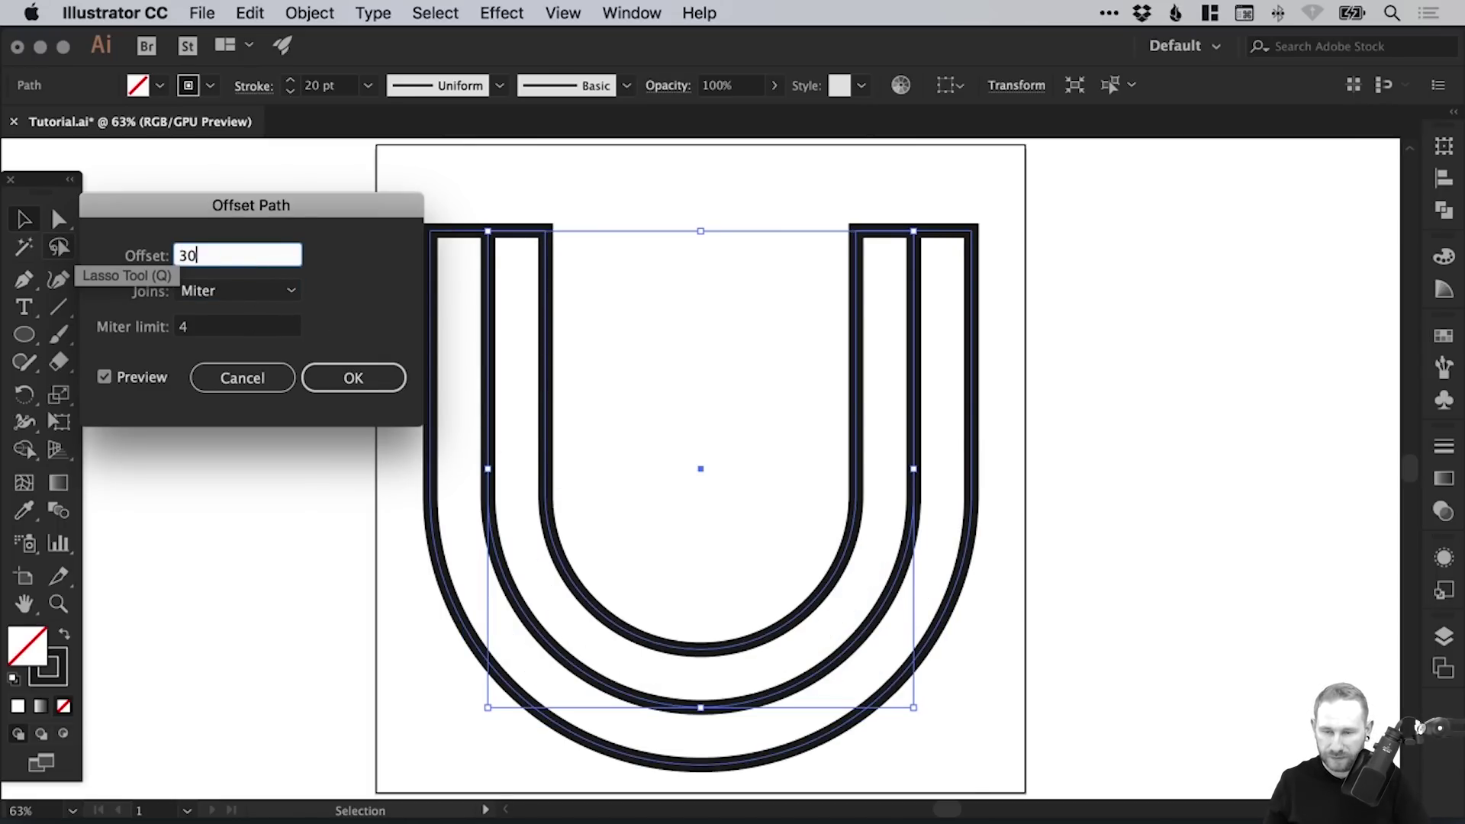
key(Tab)
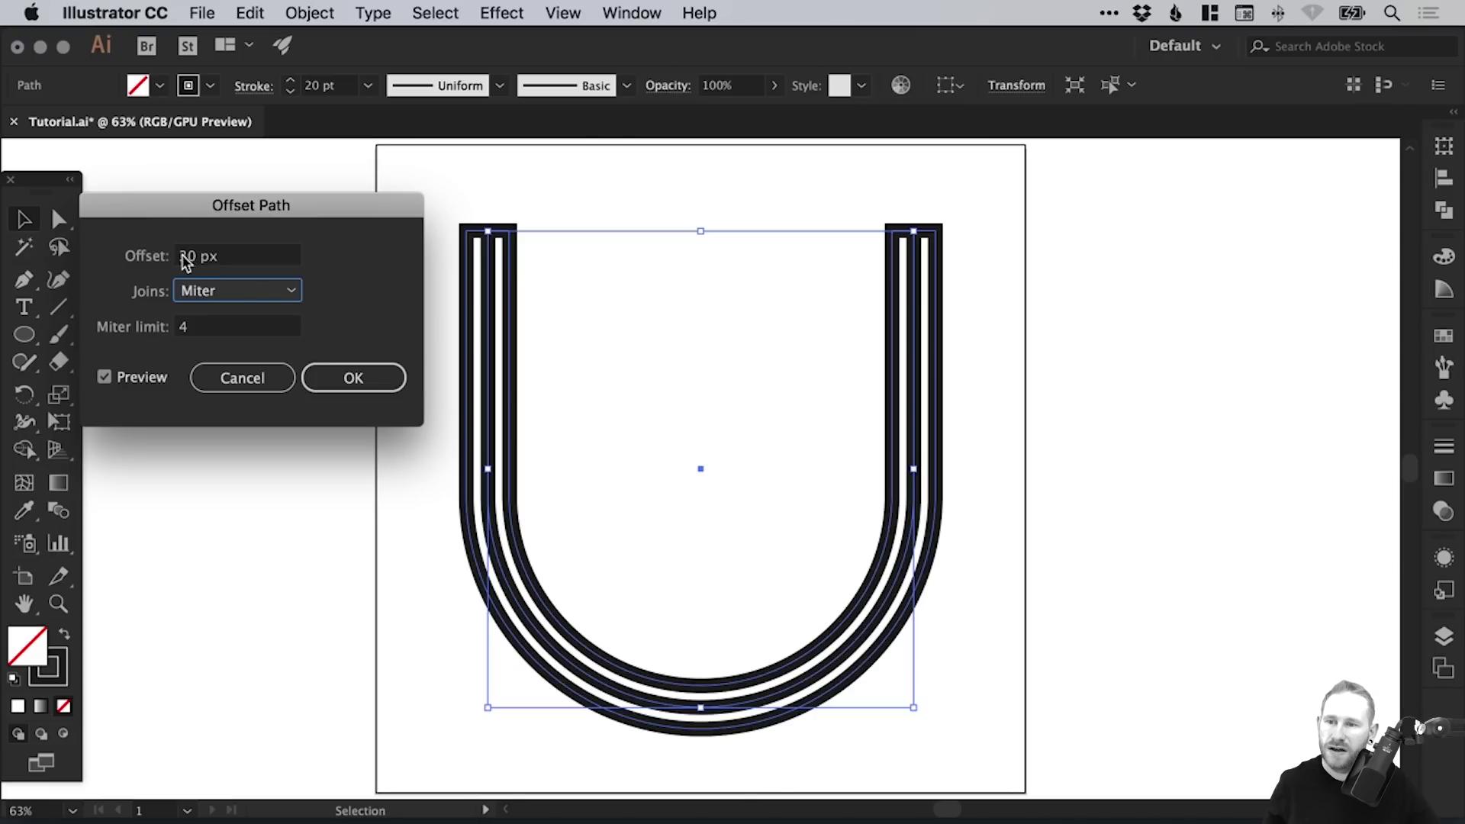
click(353, 381)
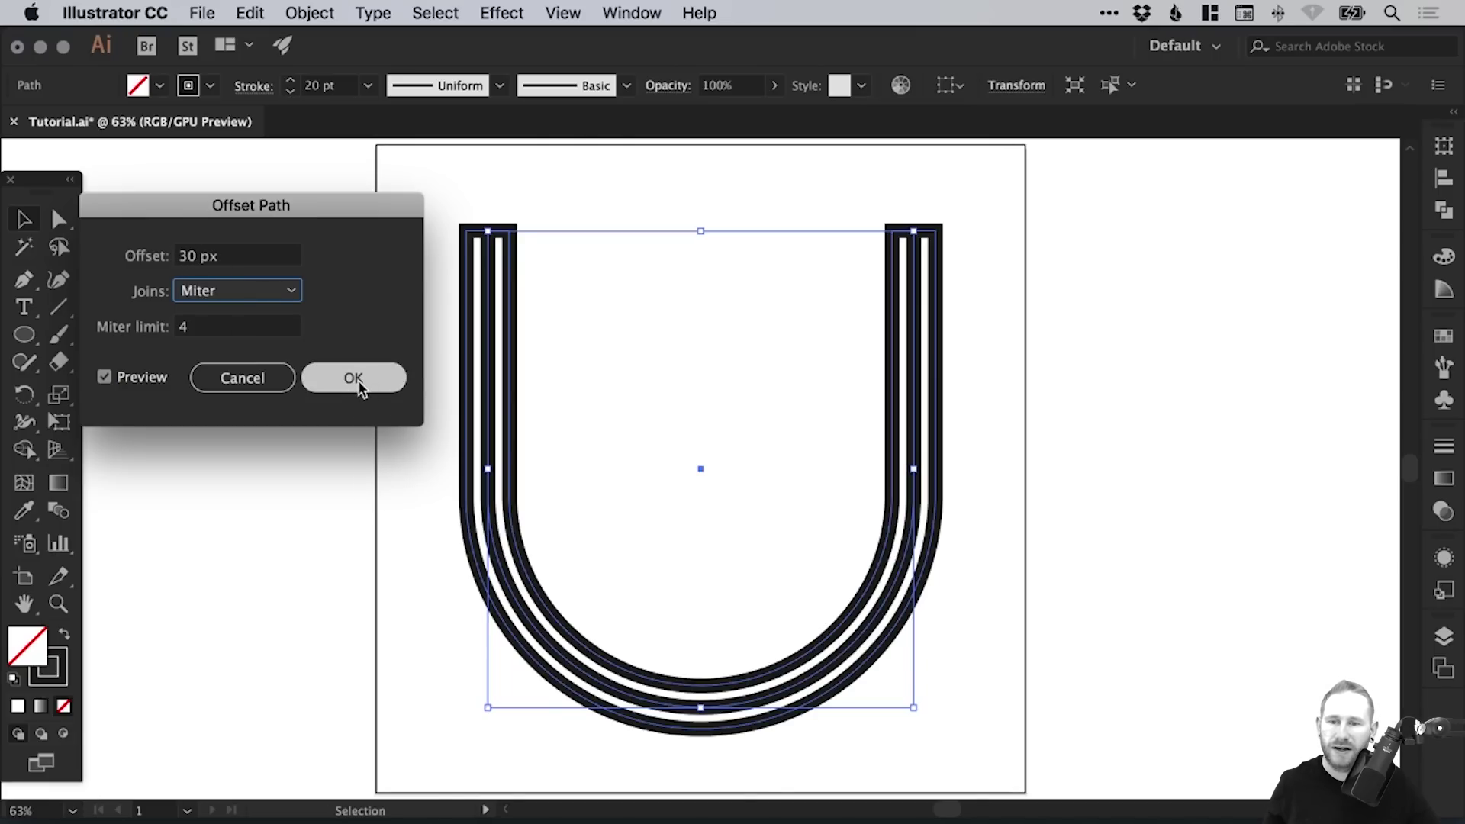
- Add a second 30 px offset outline and deselect the artwork
click(299, 9)
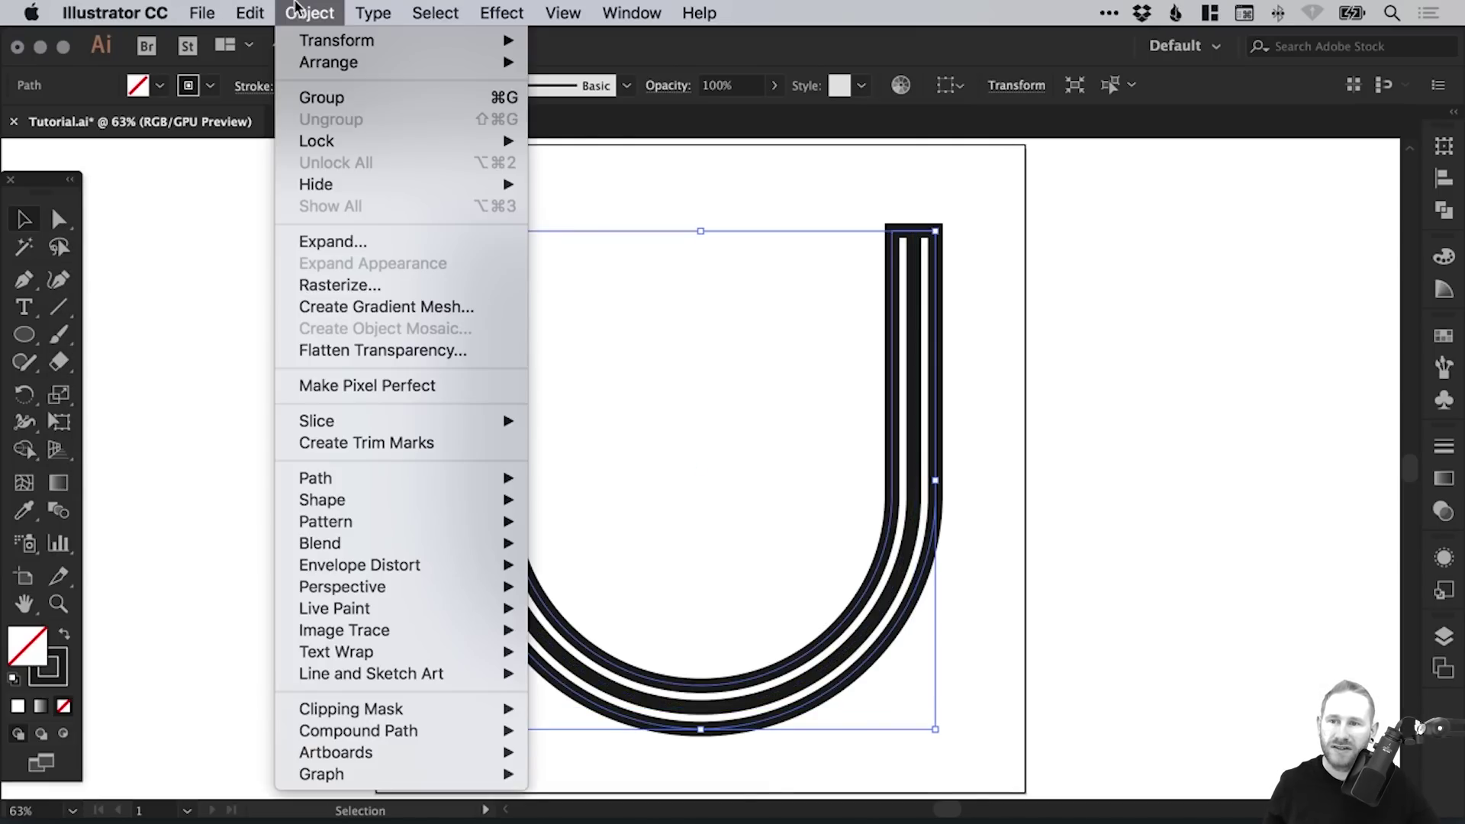
mouse_move(411, 476)
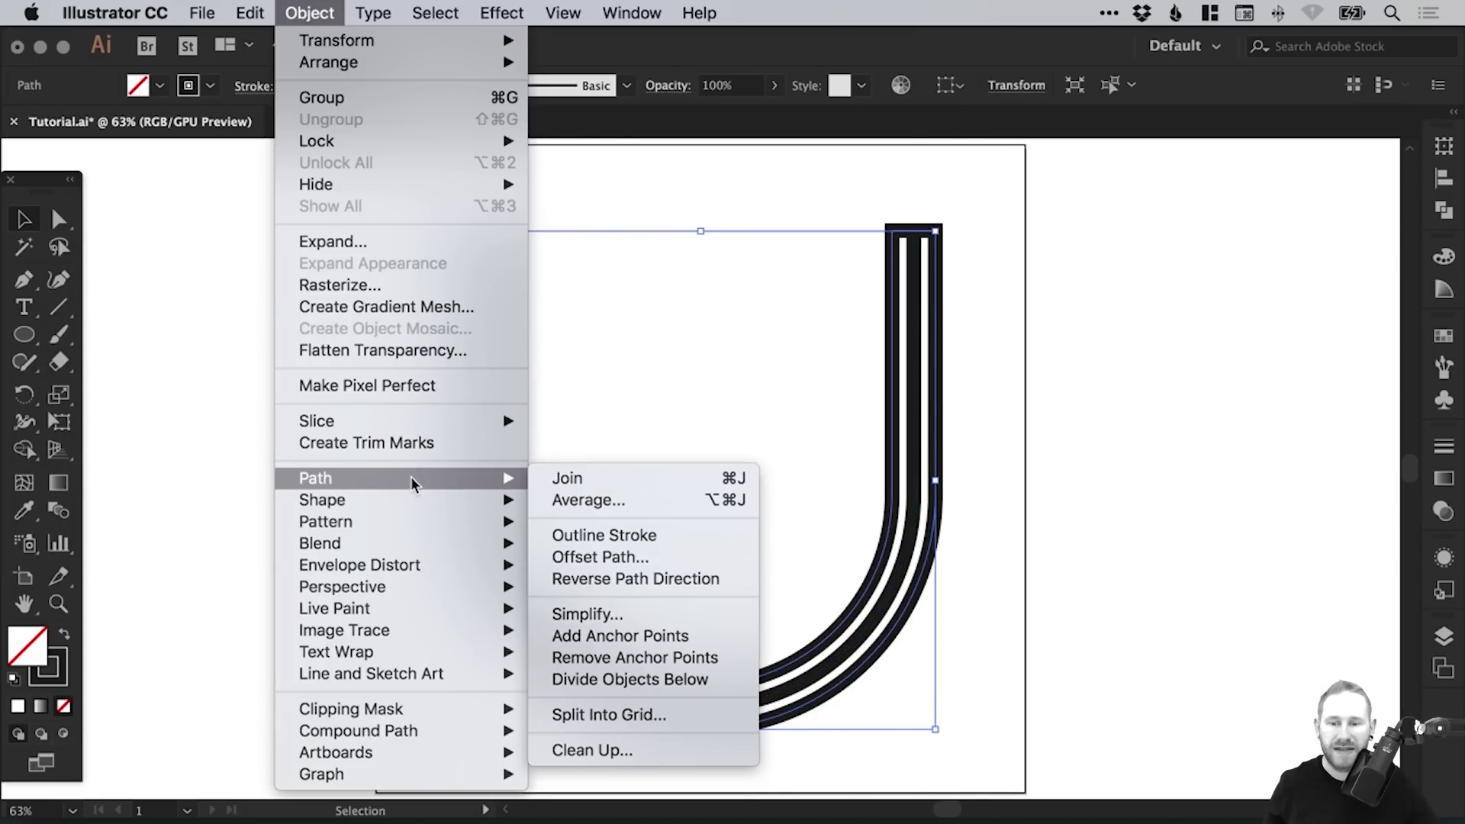
click(640, 557)
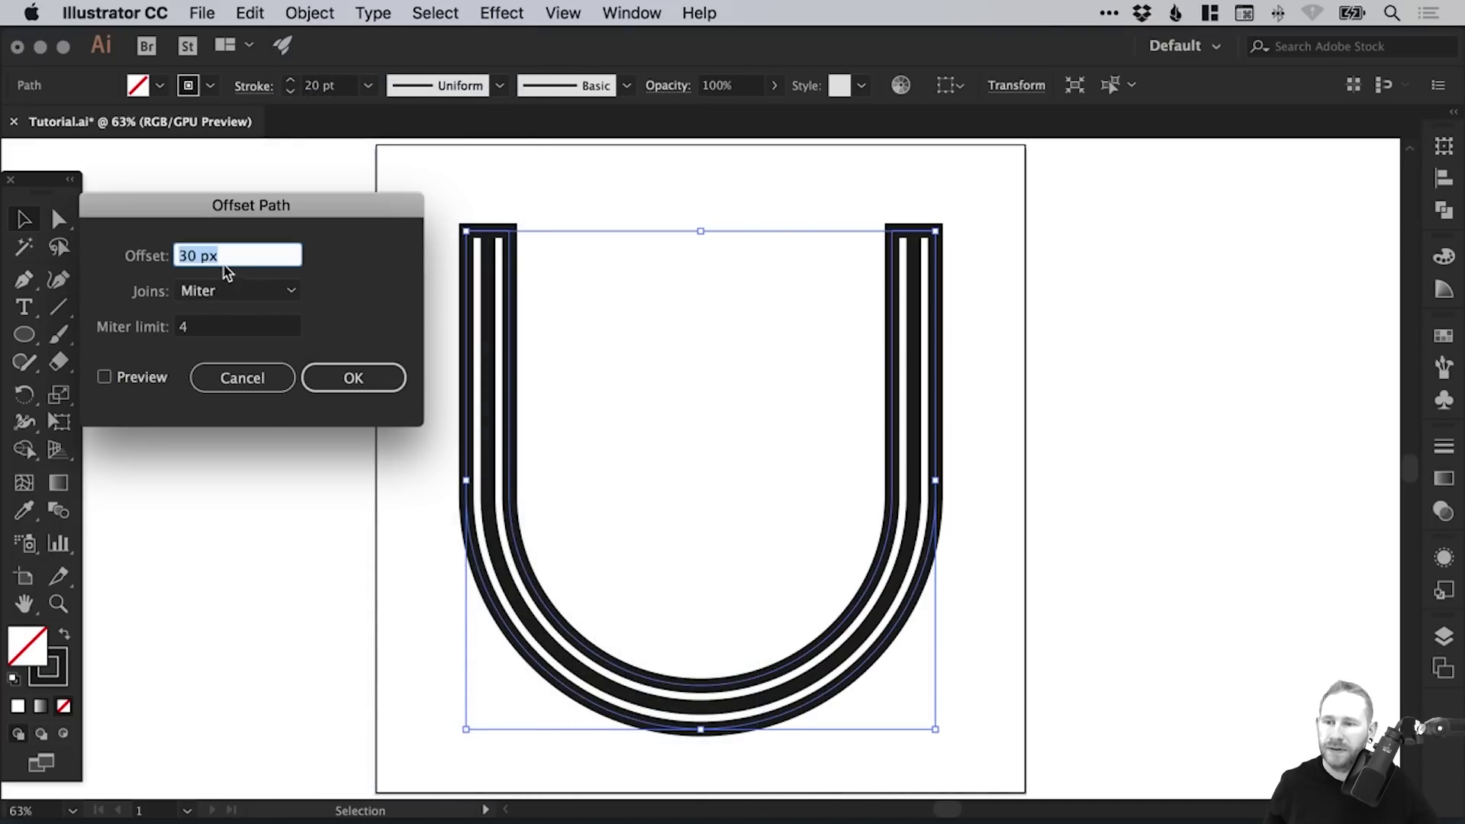
click(360, 380)
click(364, 428)
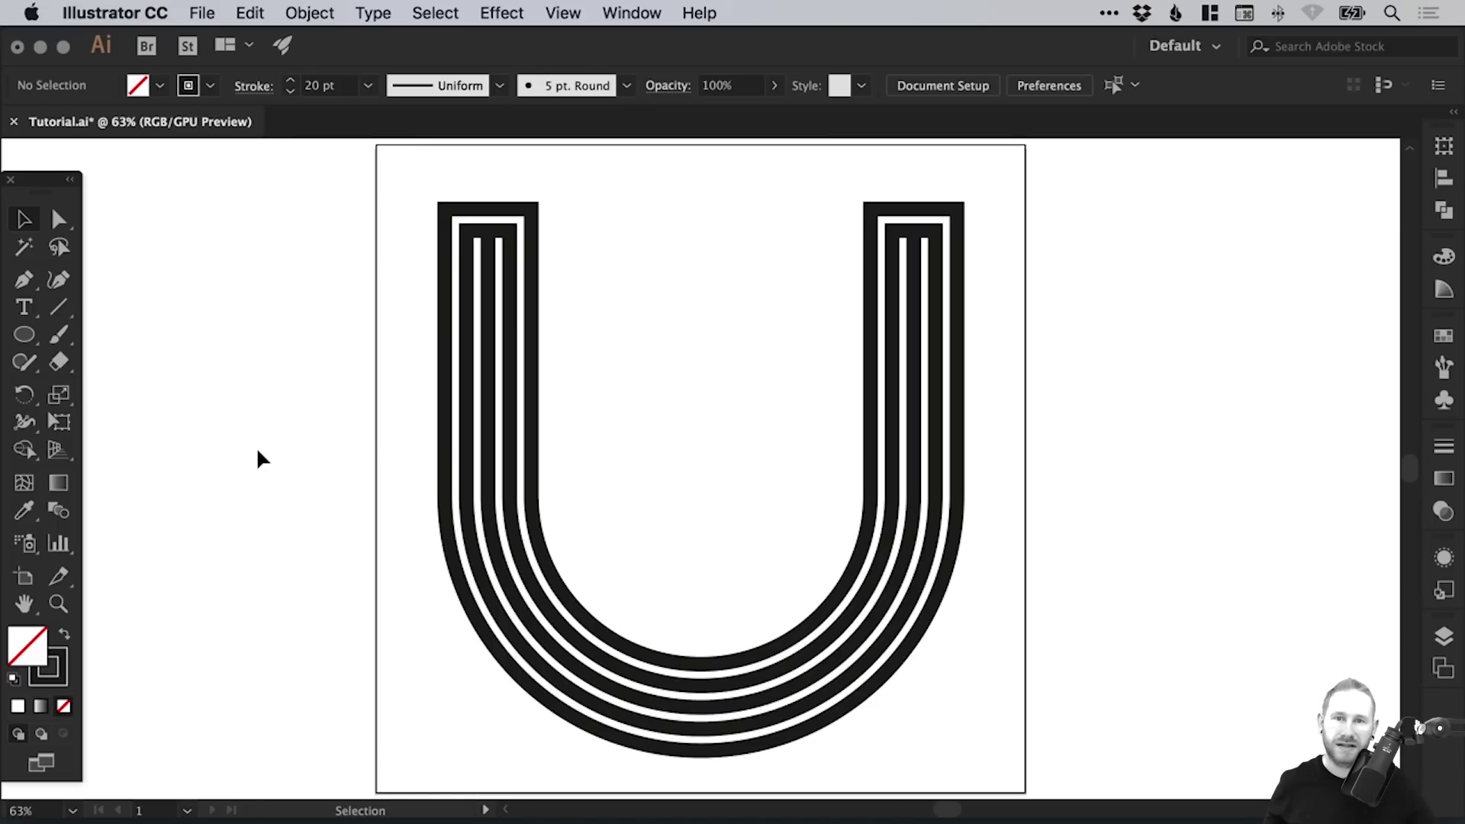
- Zoom in on the U's tops and delete the left arm's outer top segment
key(super+y)
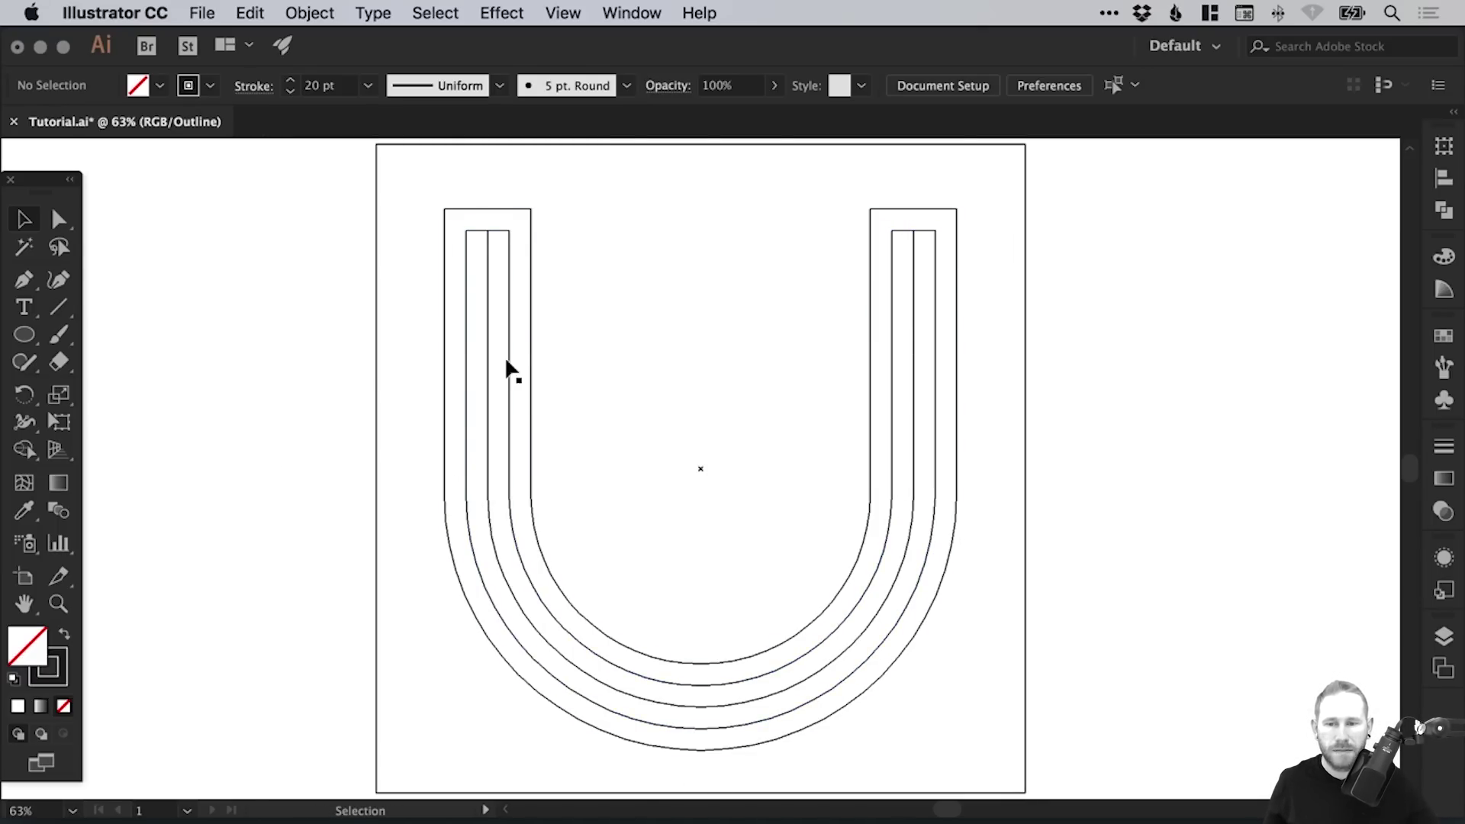
key(z)
click(695, 231)
click(783, 596)
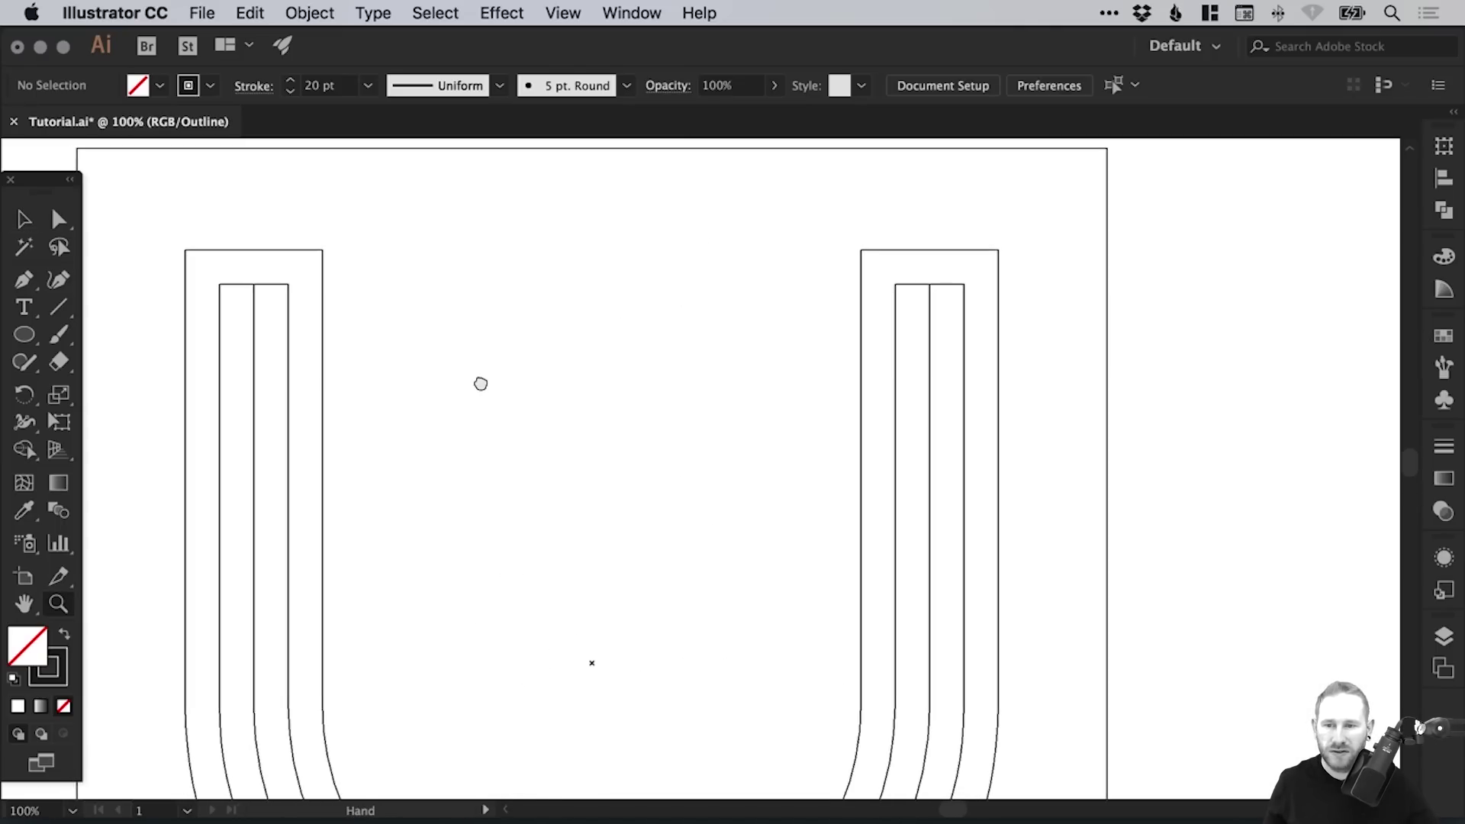
drag(480, 382, 505, 369)
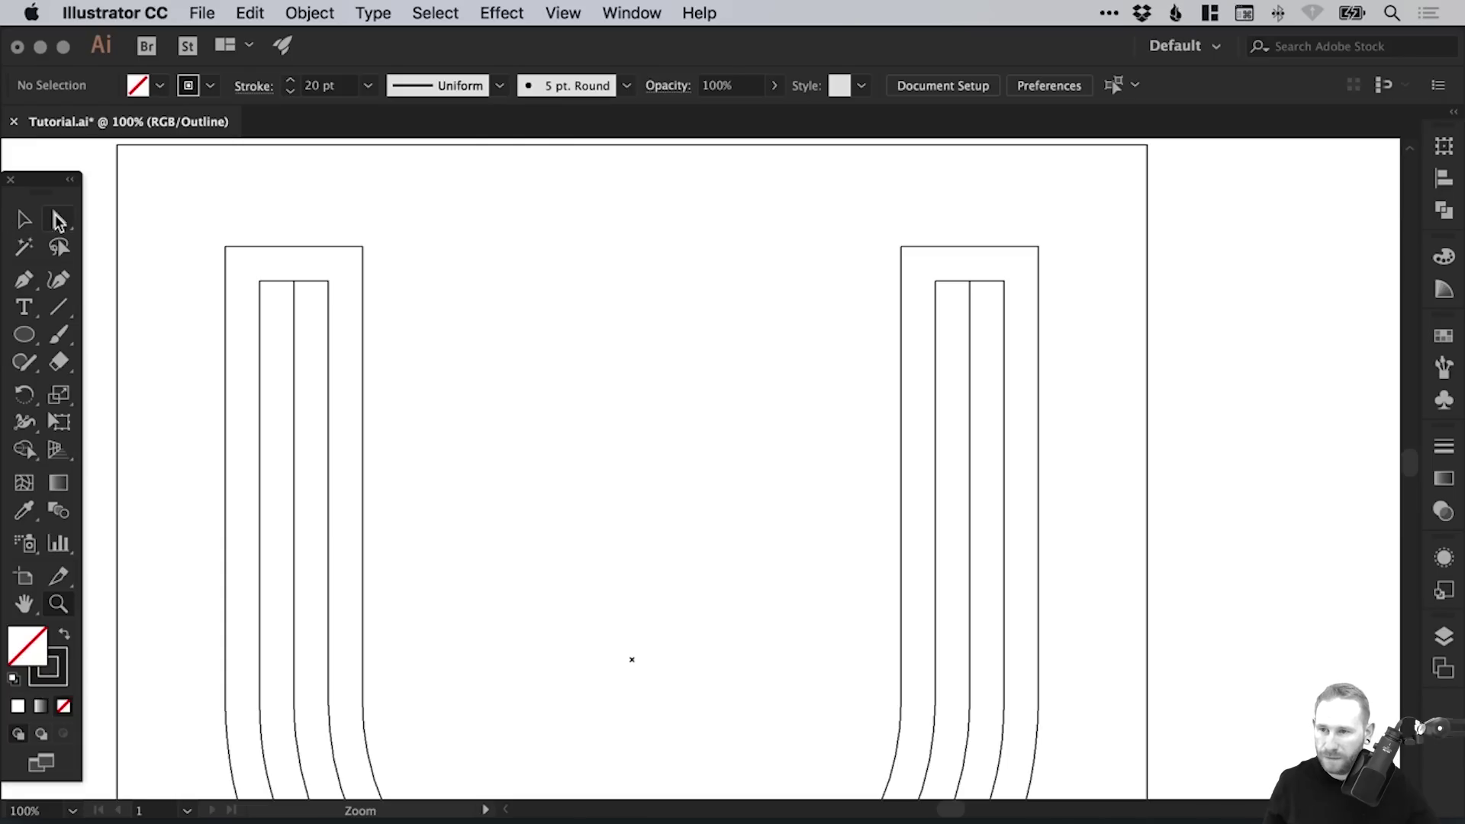
click(58, 221)
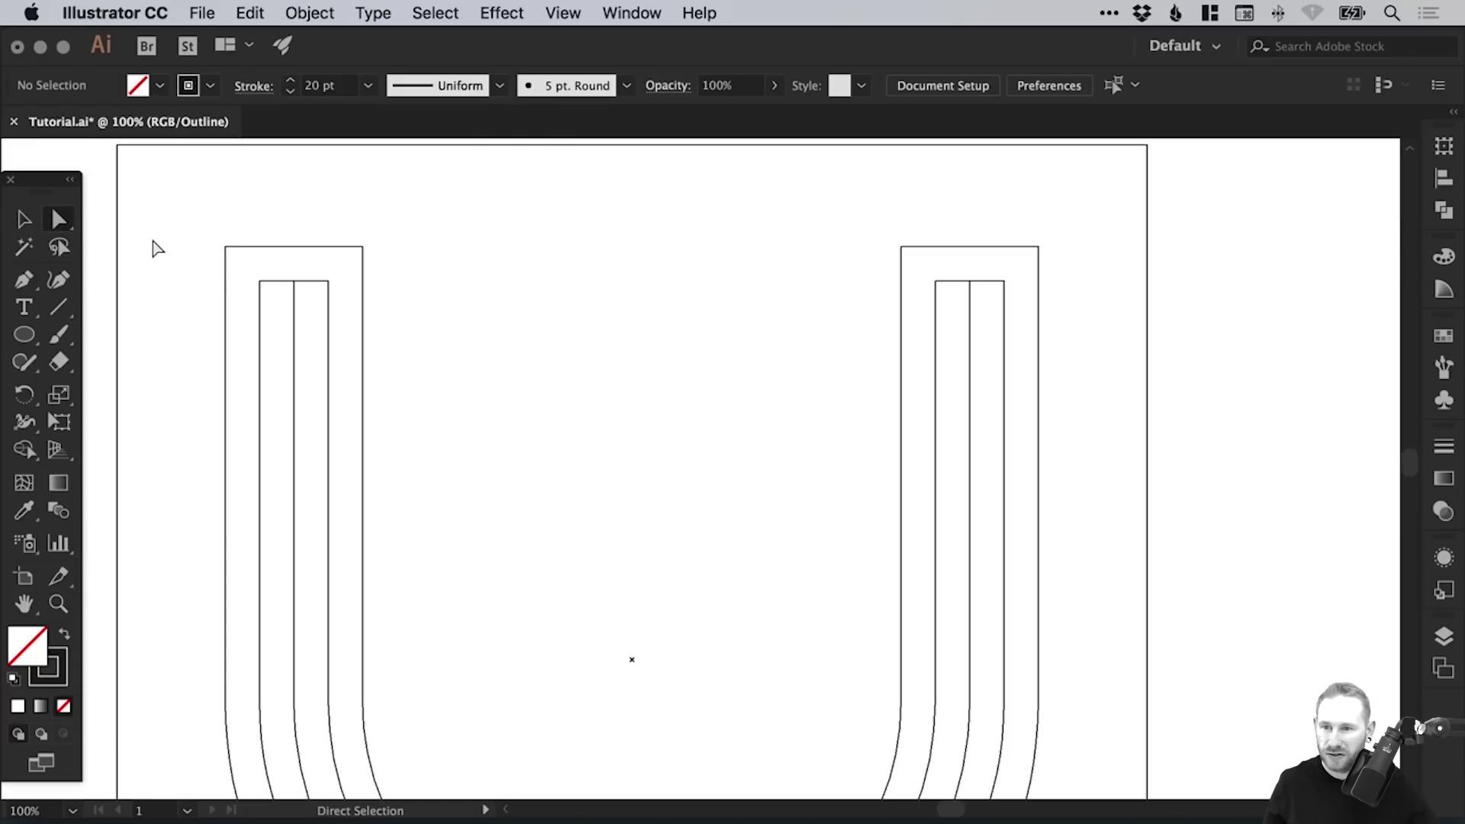
key(super)
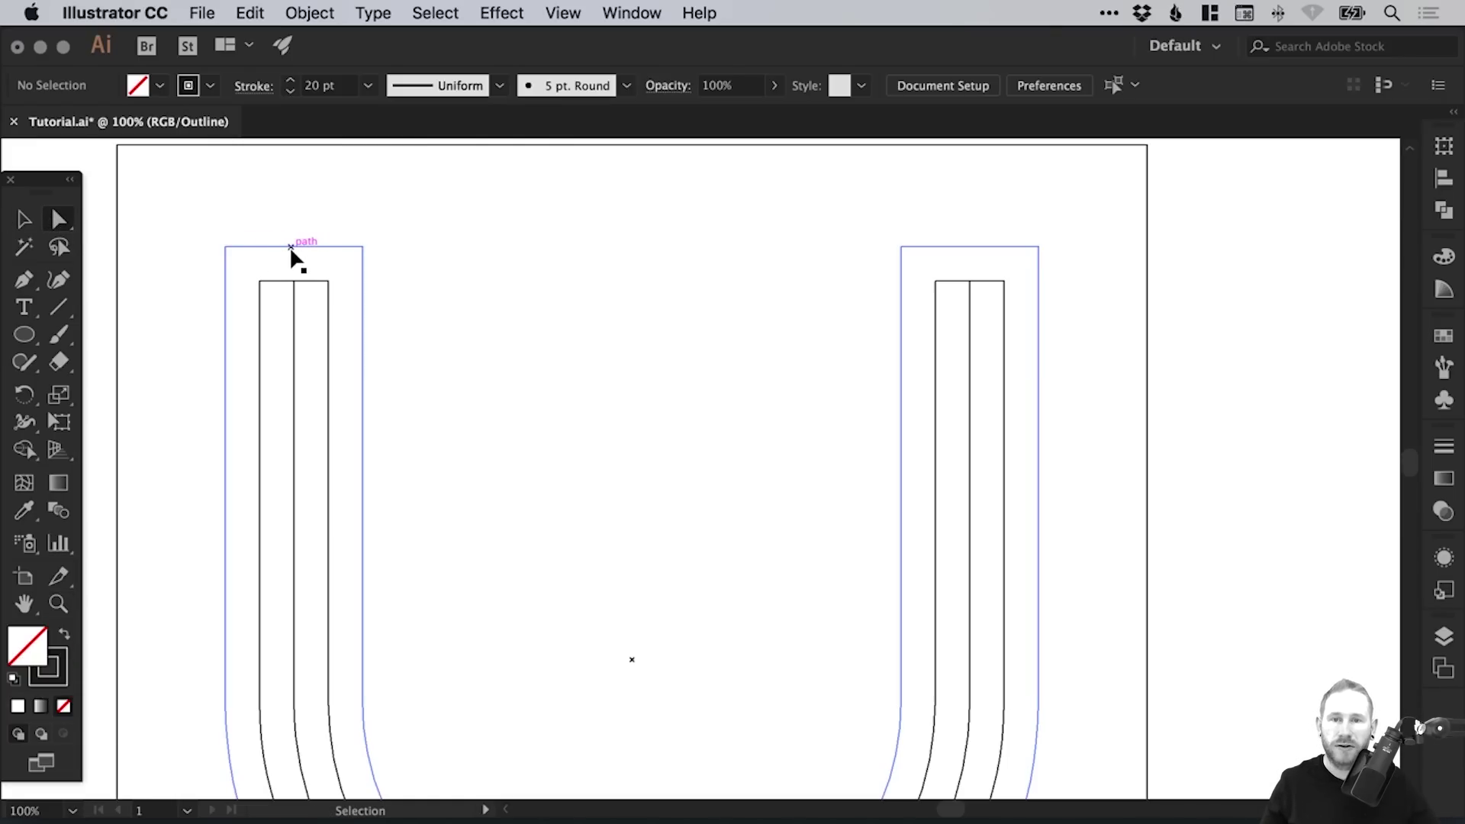
key(super+y)
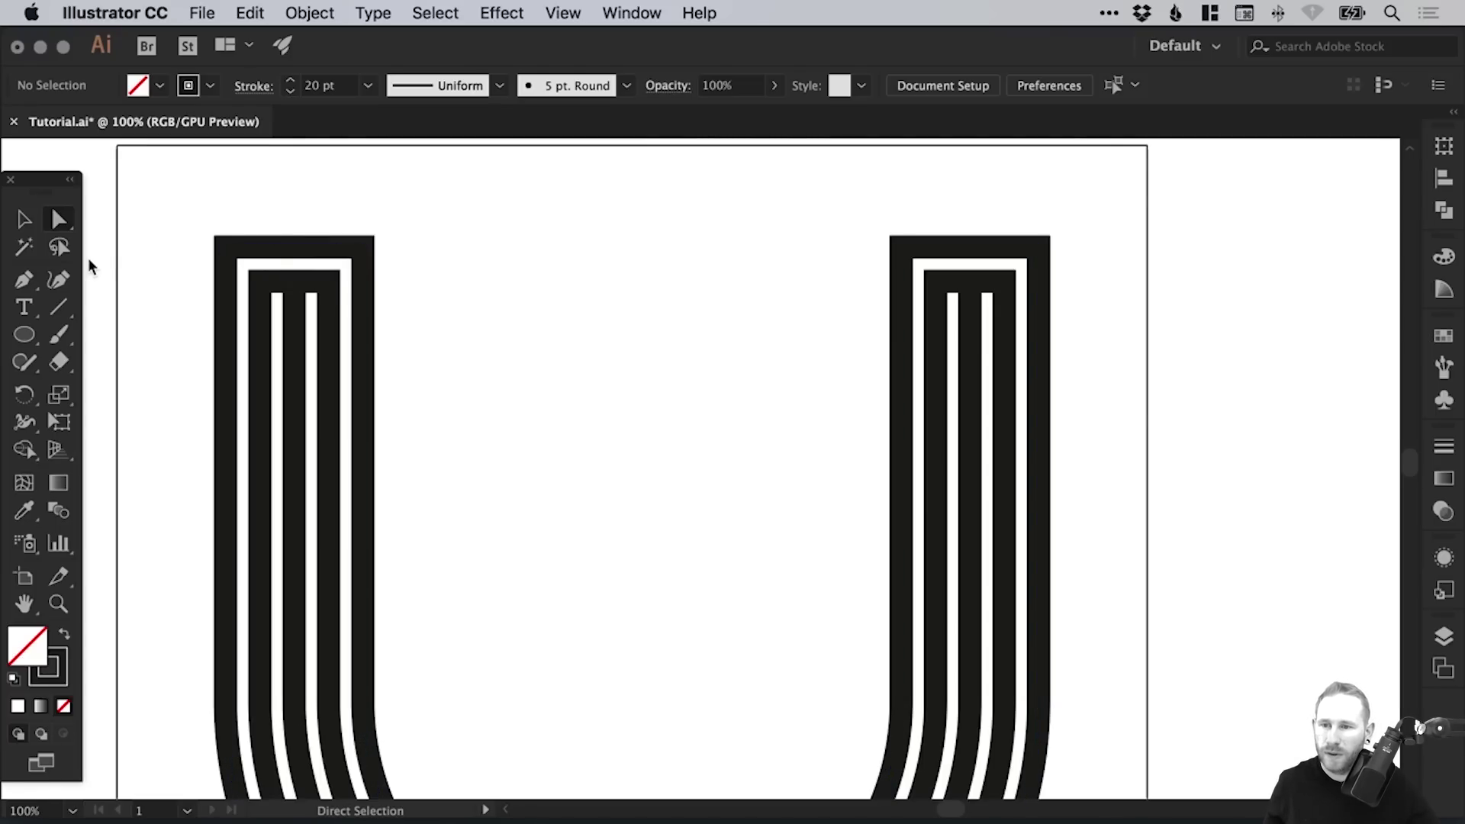
click(287, 252)
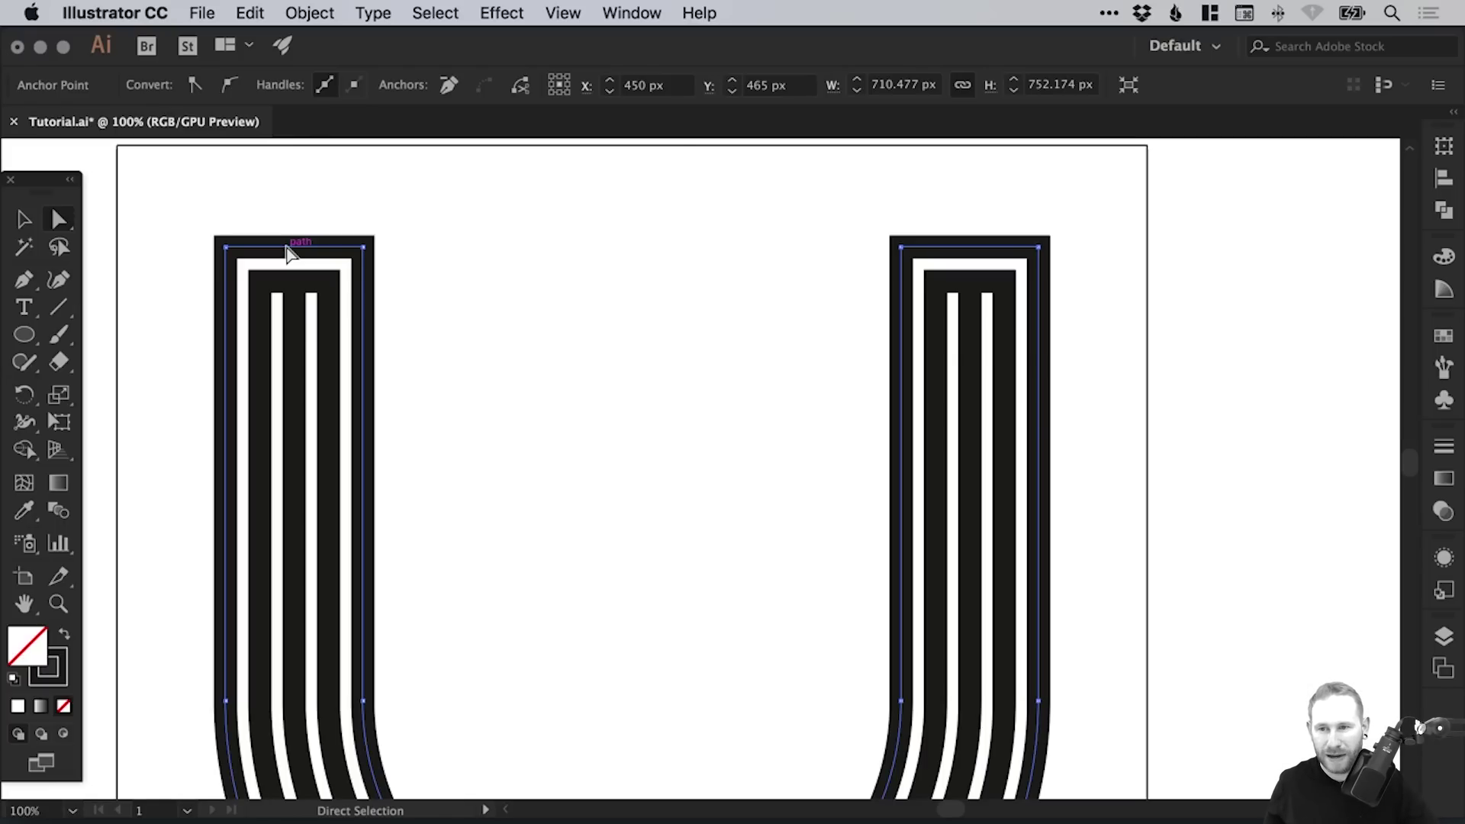
key(BackSpace)
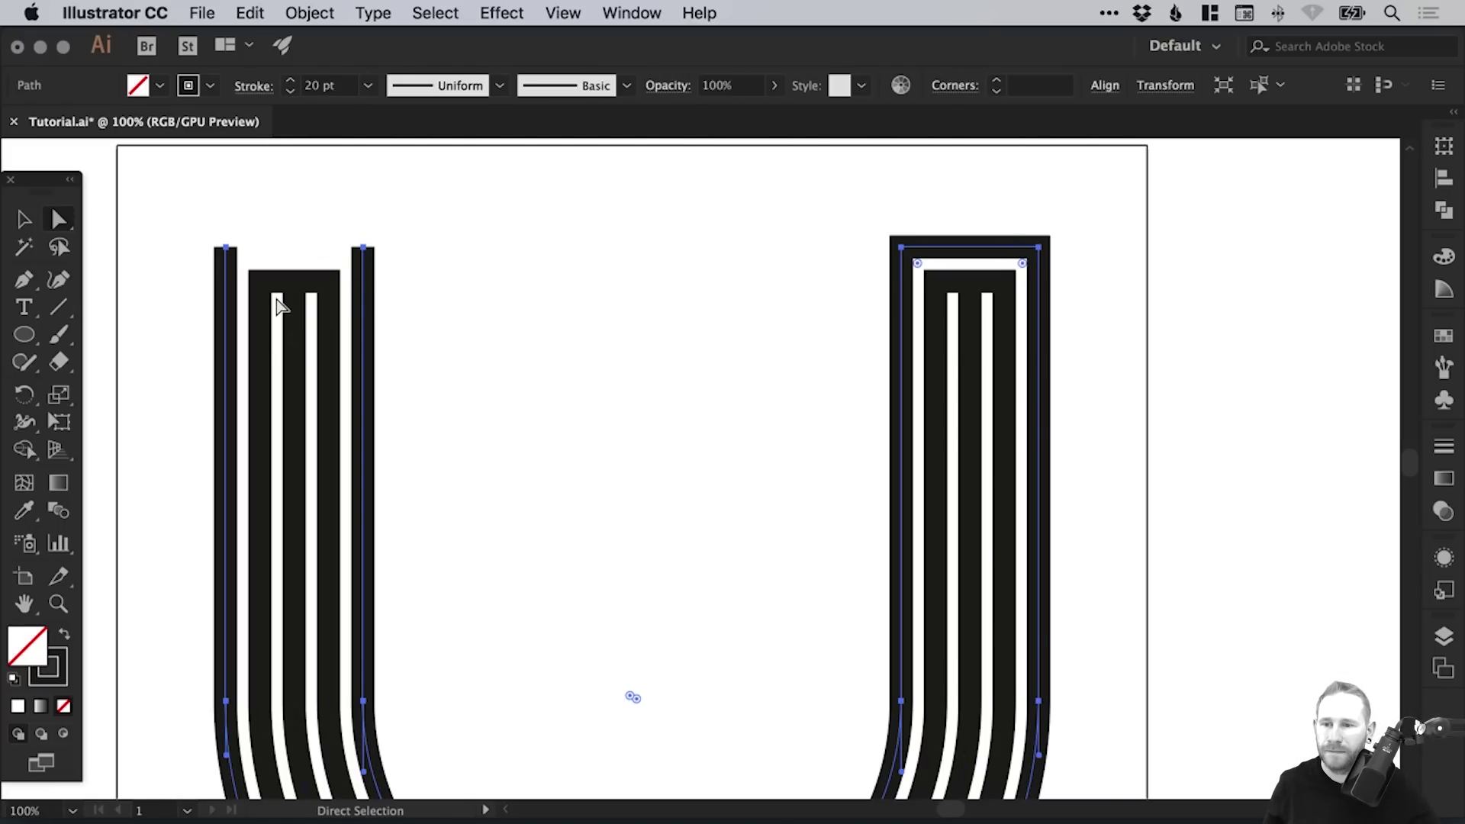
- Delete the next inner path's top segment on the left arm
key(z)
drag(125, 203, 628, 433)
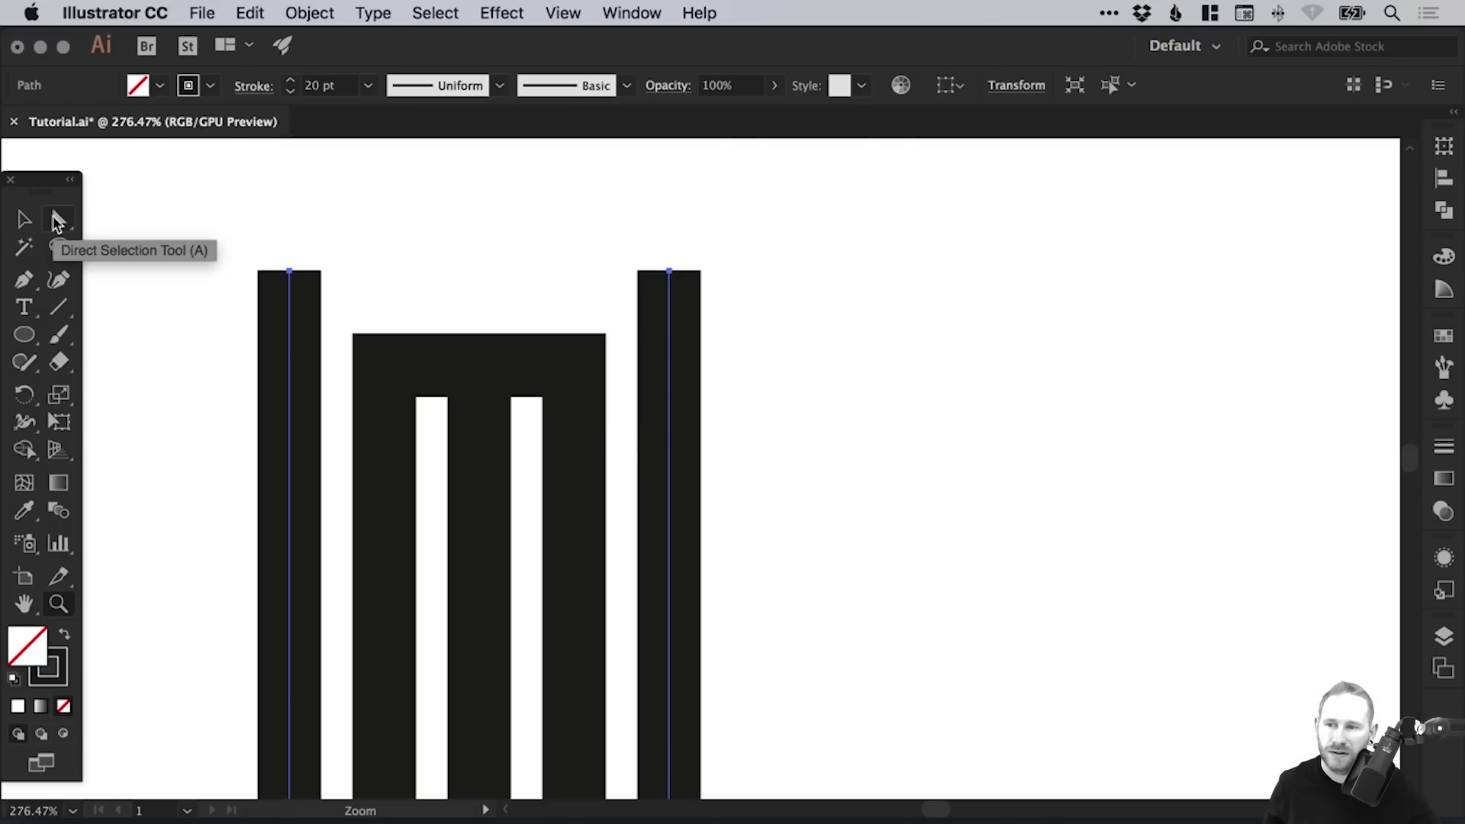
click(58, 222)
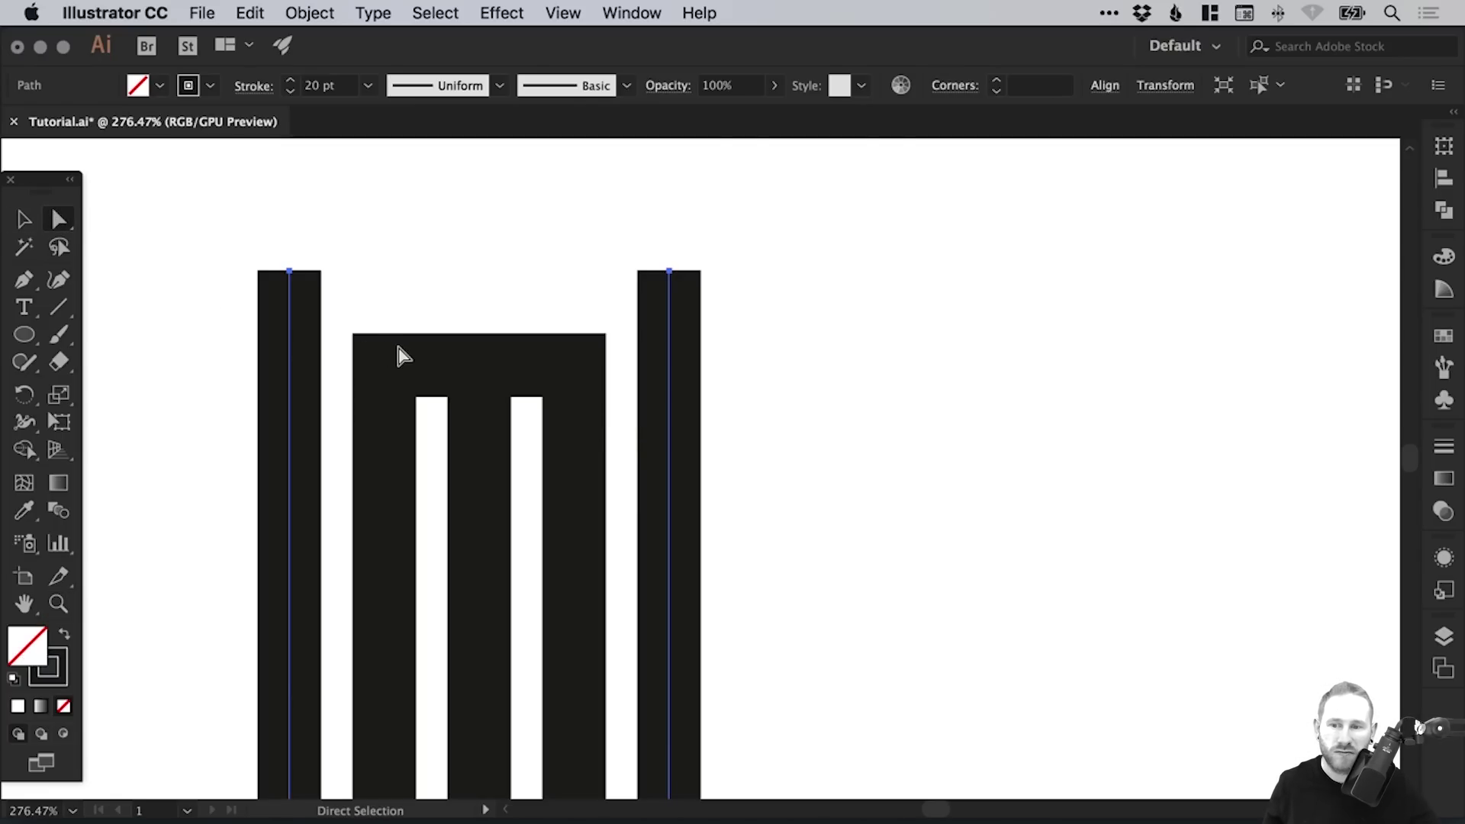
click(434, 379)
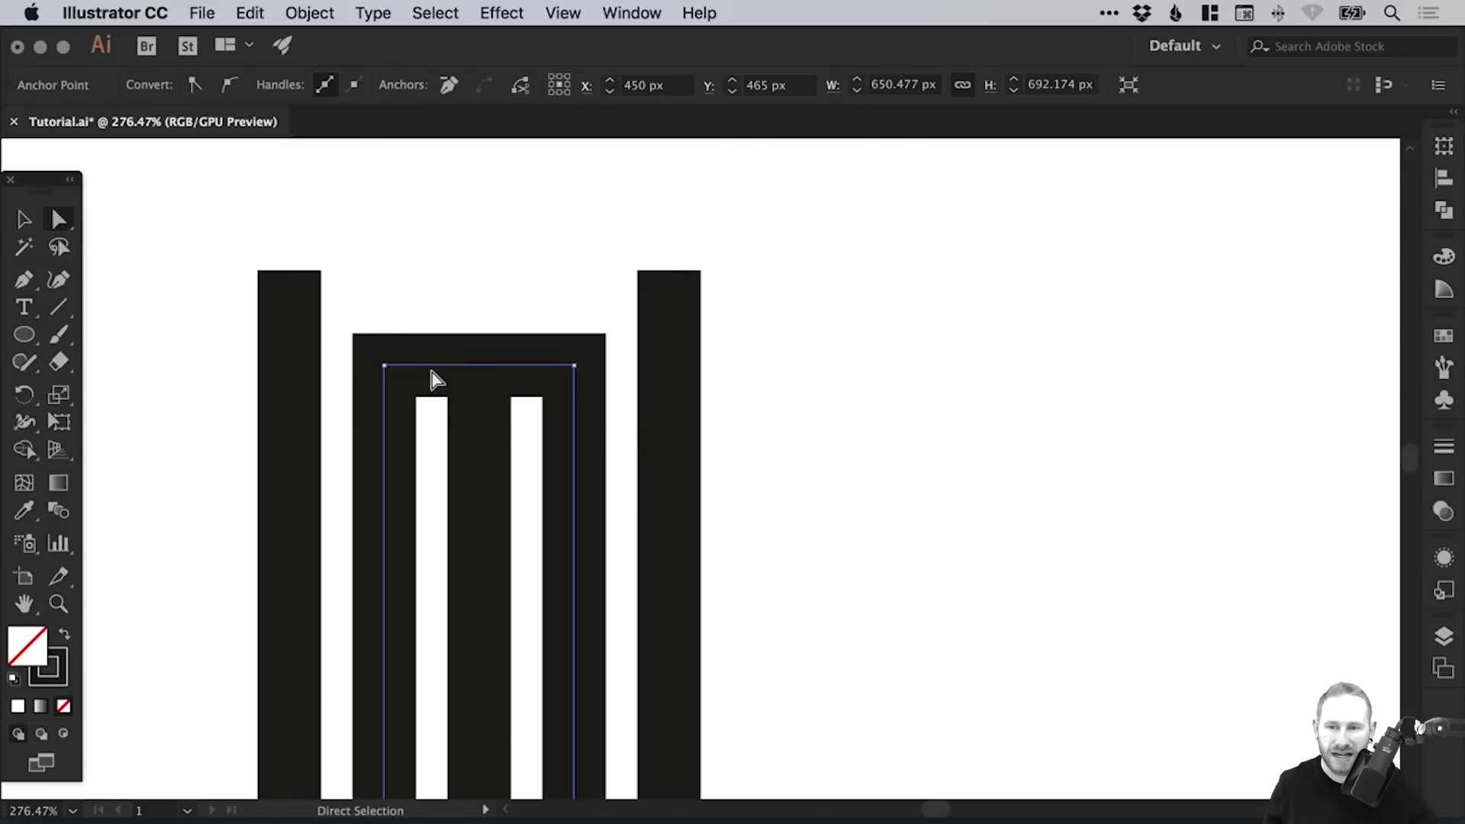
click(479, 366)
key(Delete)
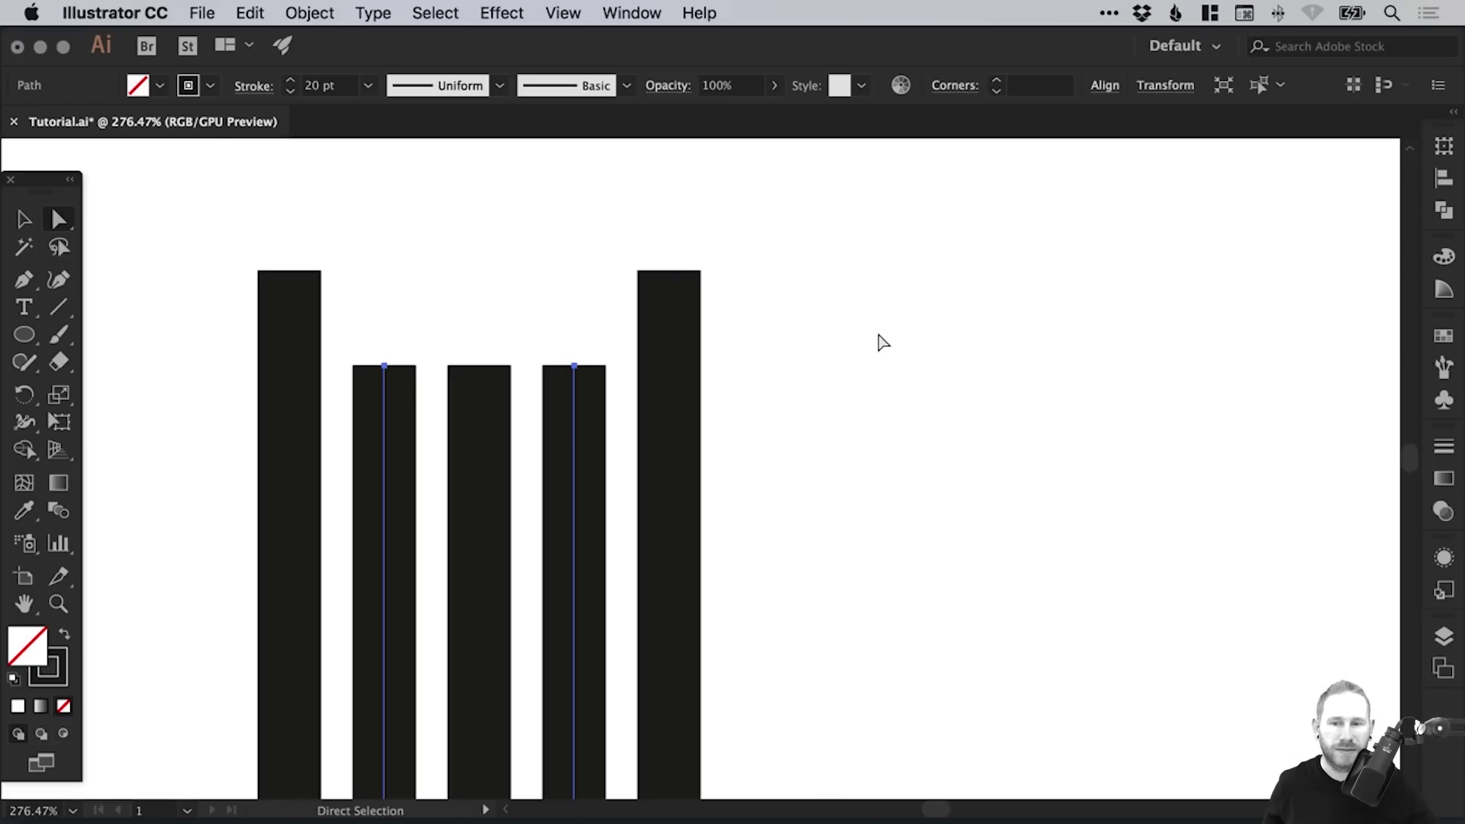
click(880, 338)
- Delete the outer and middle top segments on the right arm, then return to 100% zoom
key(super+1)
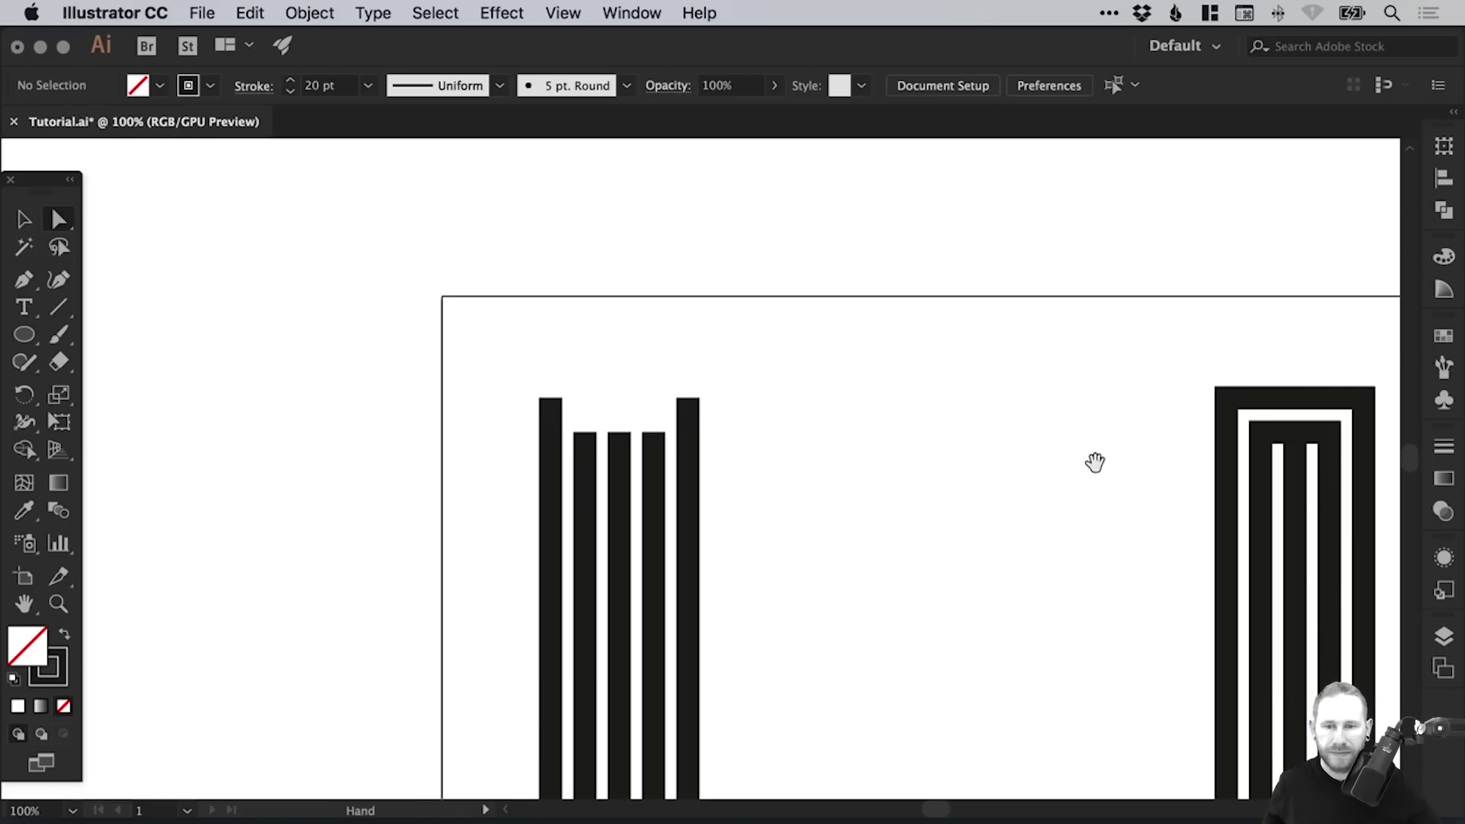
drag(1095, 462, 801, 409)
key(z)
mouse_move(788, 336)
mouse_down()
mouse_move(1069, 514)
mouse_move(1142, 527)
mouse_up()
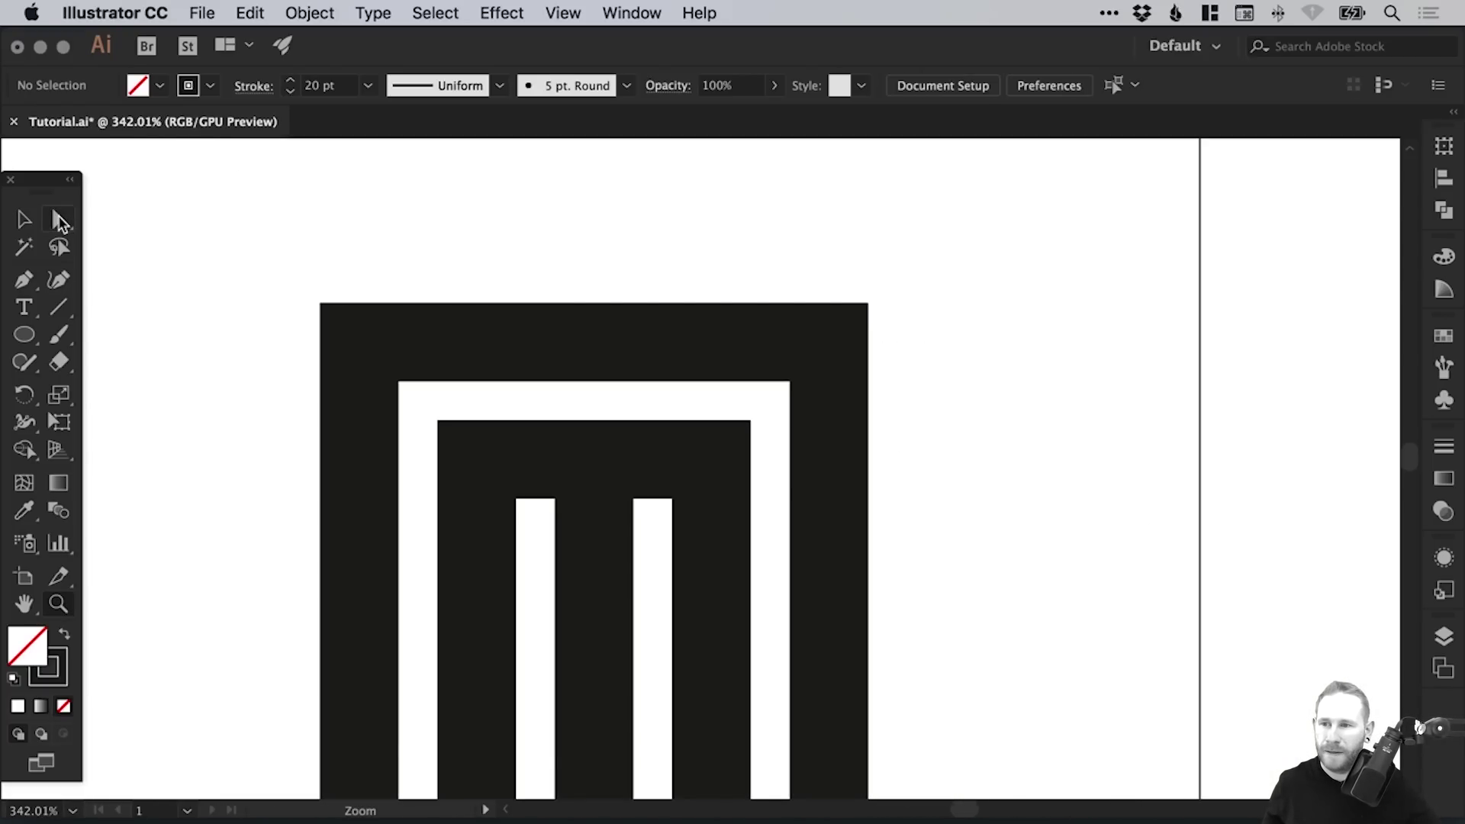
click(60, 221)
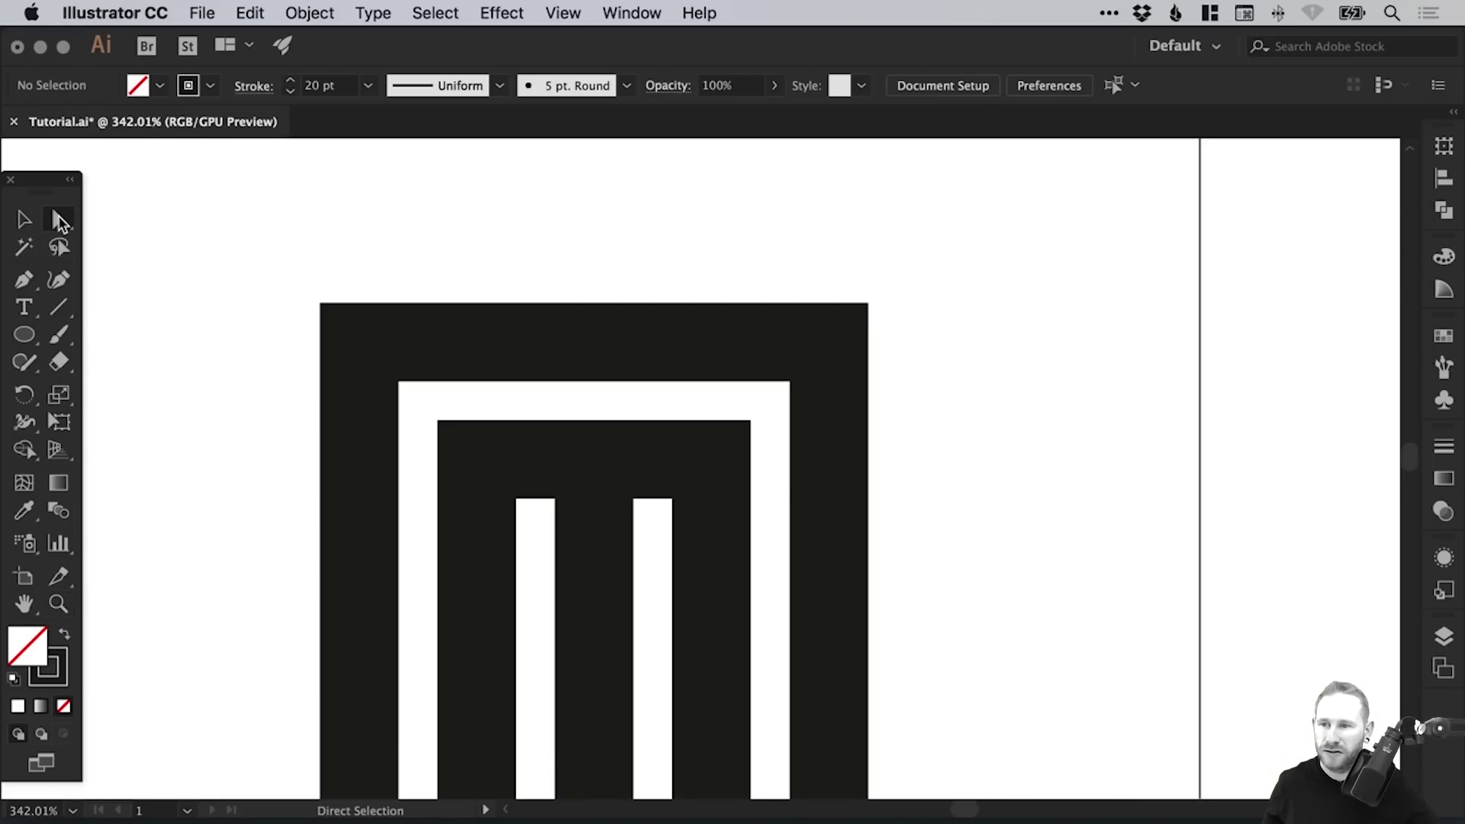
click(639, 344)
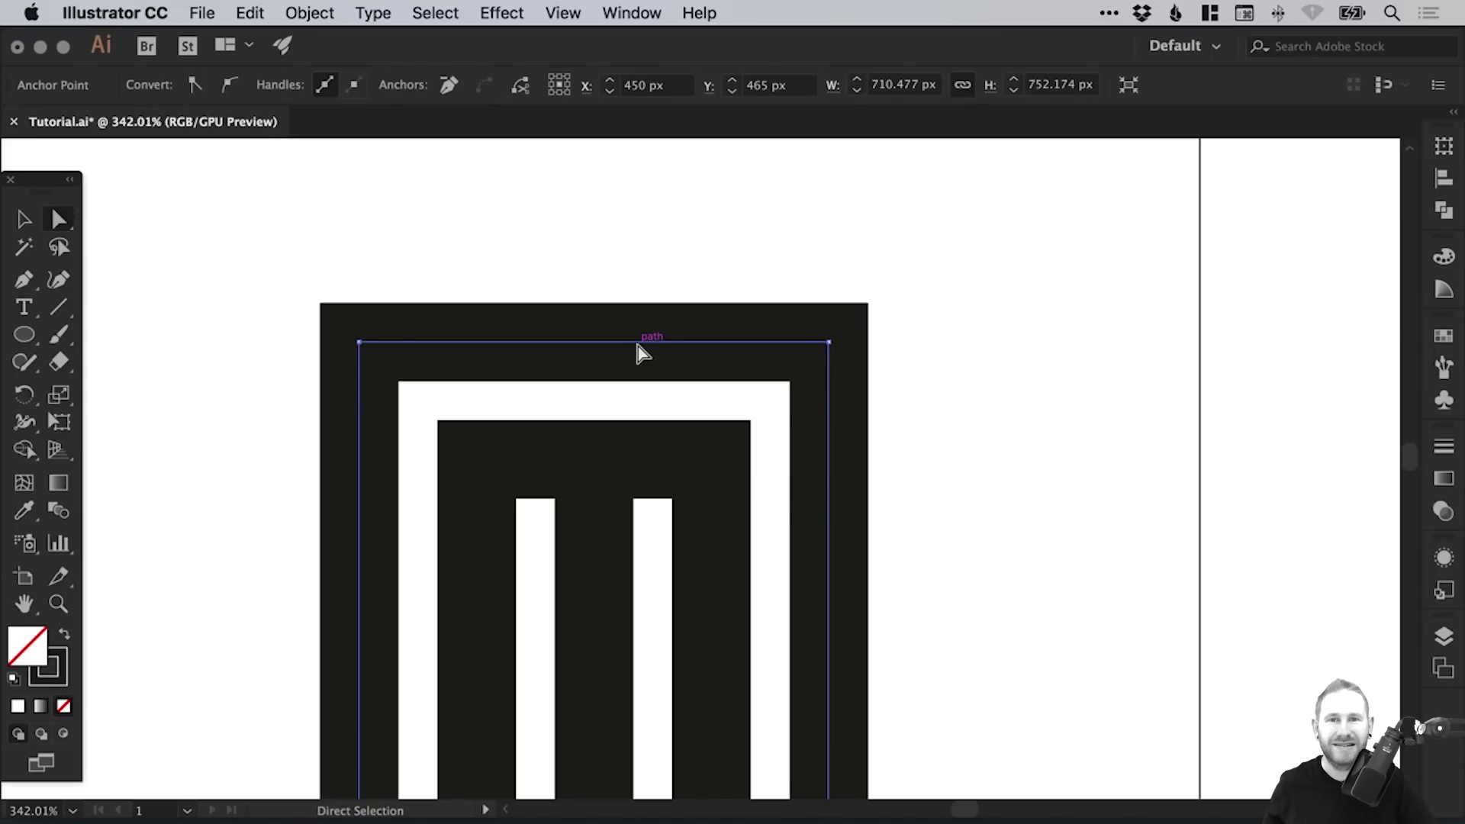
key(BackSpace)
click(541, 461)
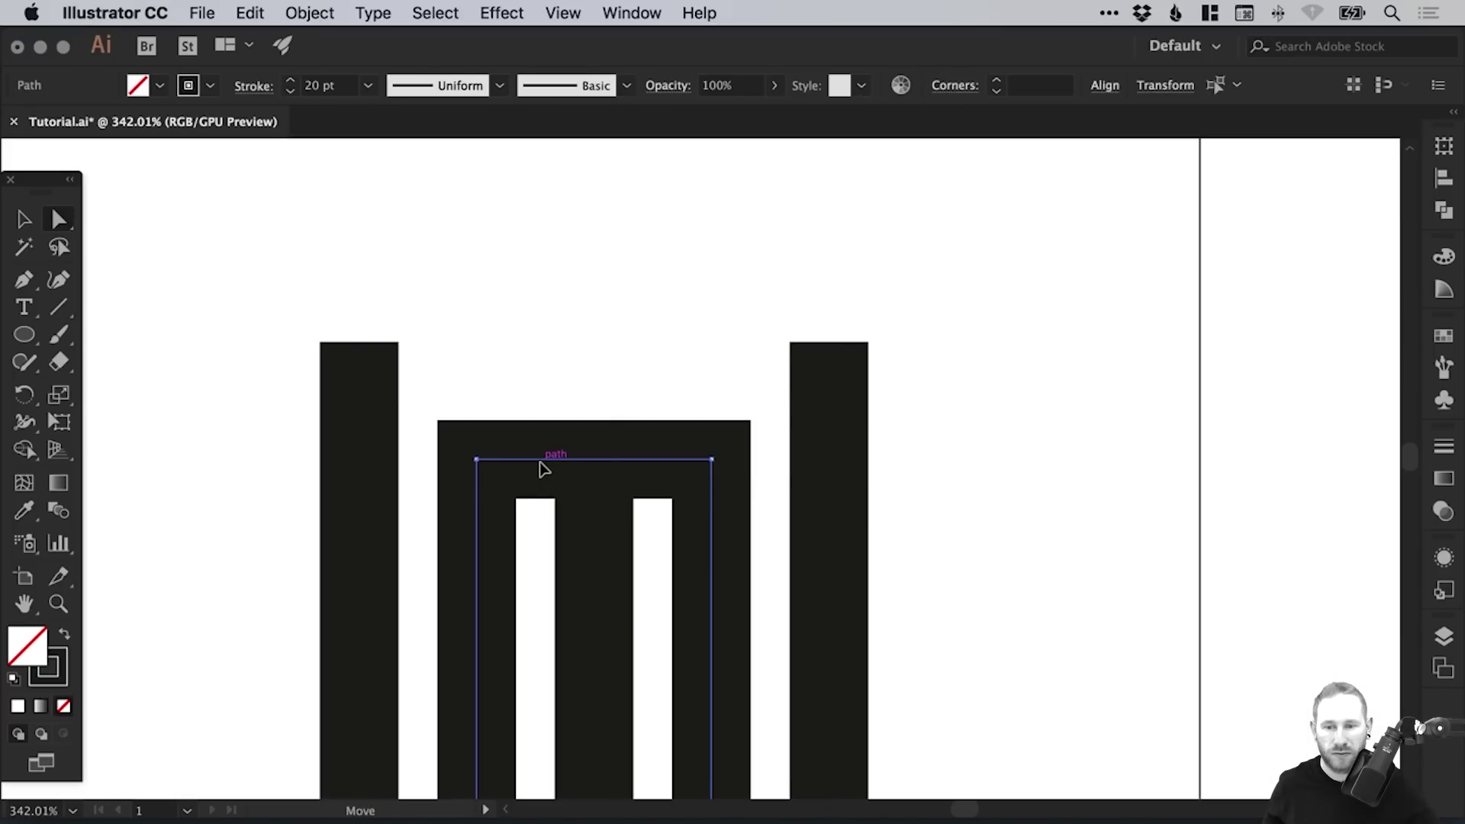
key(BackSpace)
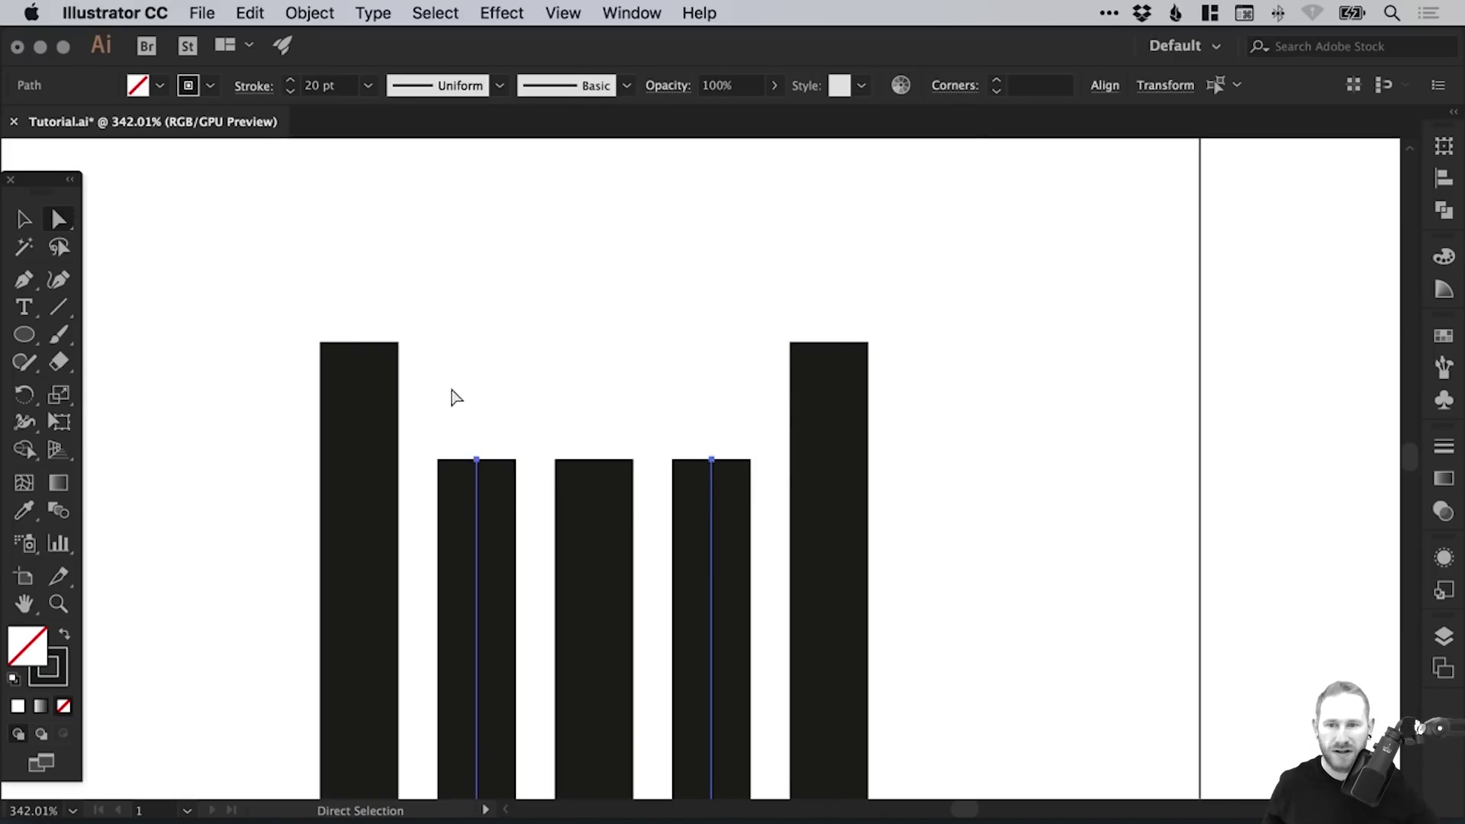
click(588, 402)
key(super+1)
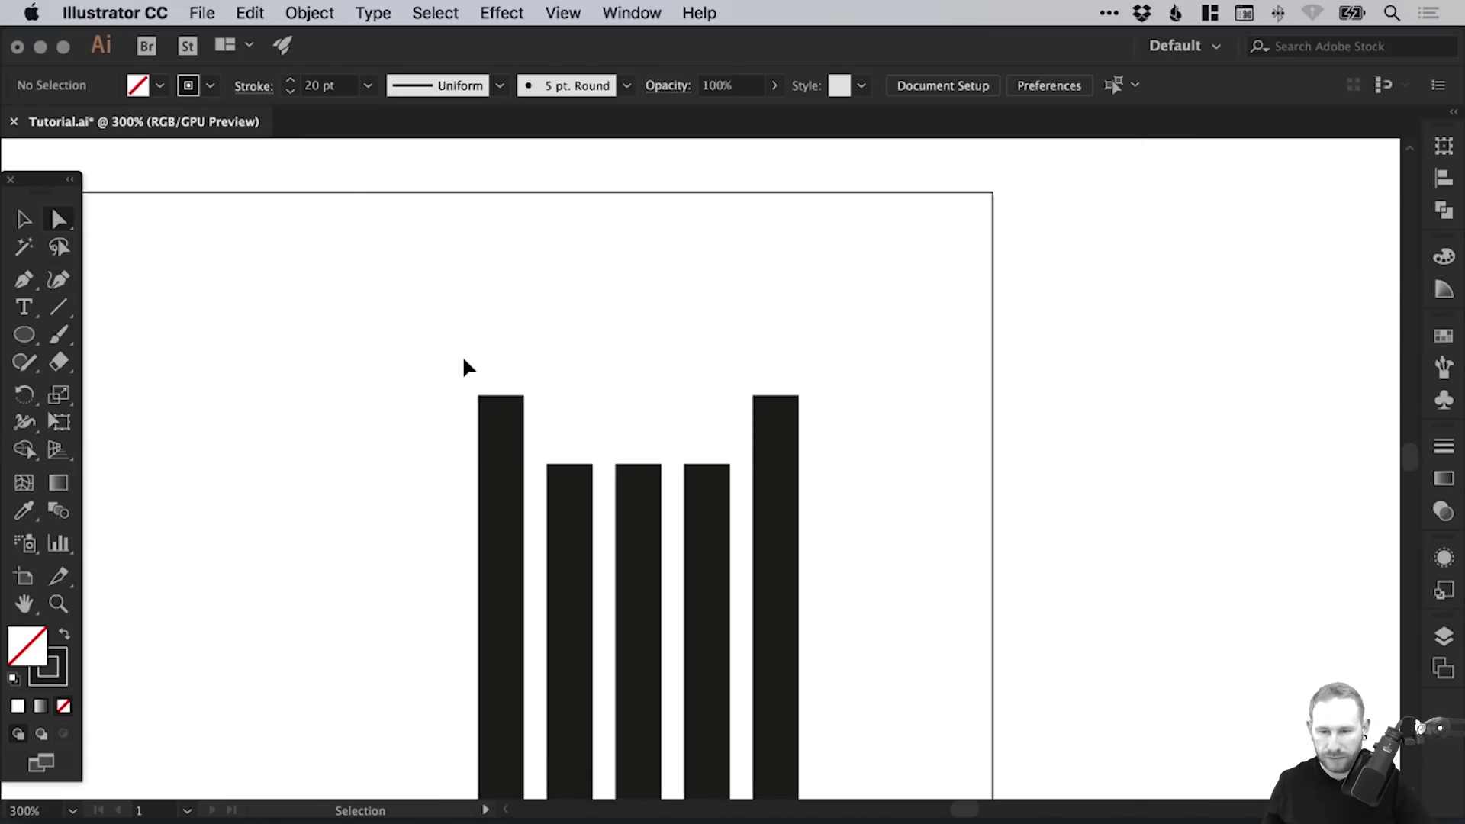
- Align the top anchors of all bars in both arms to one common height
drag(386, 445, 694, 389)
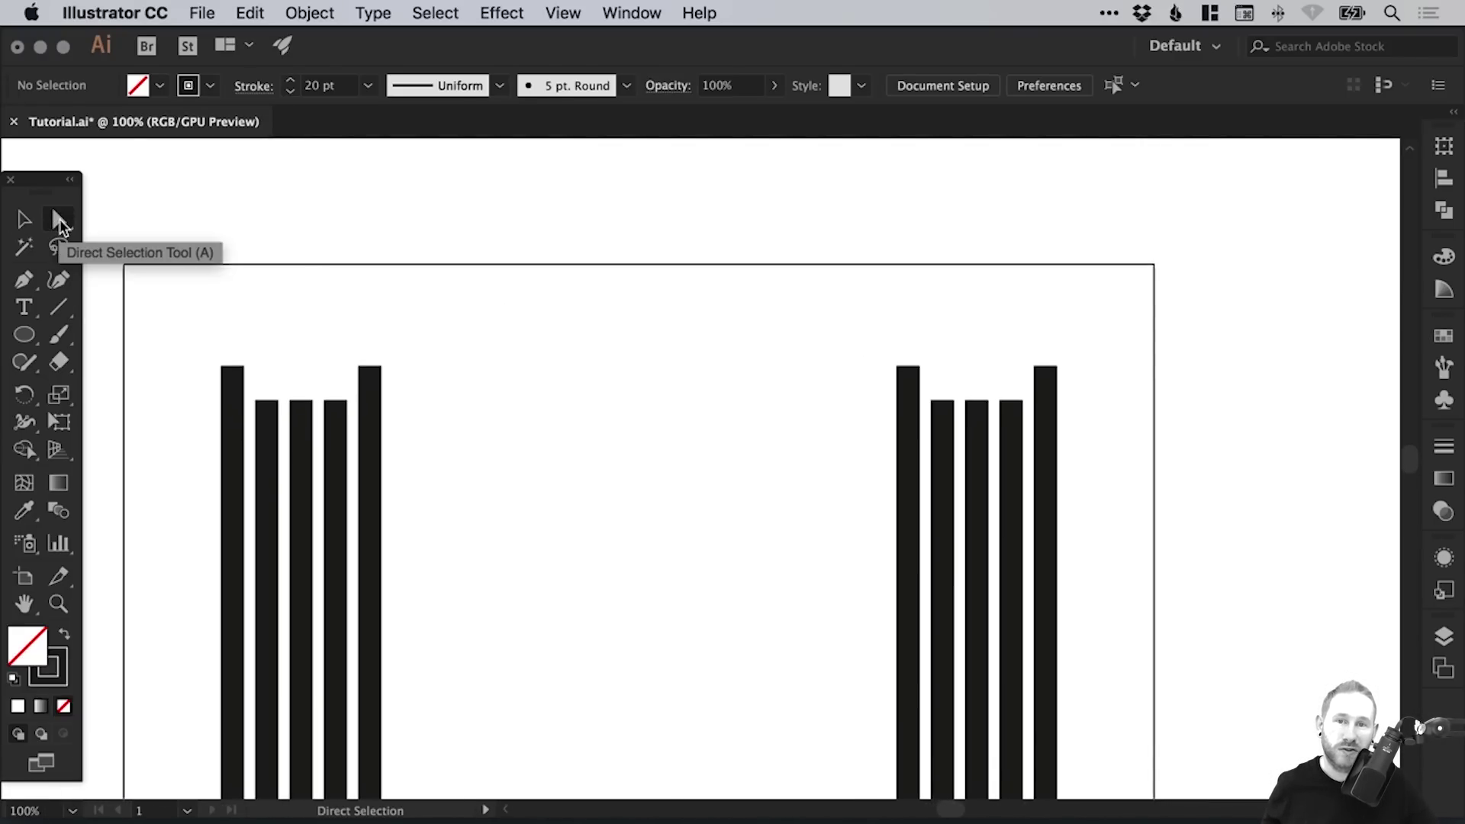
drag(161, 333, 1285, 490)
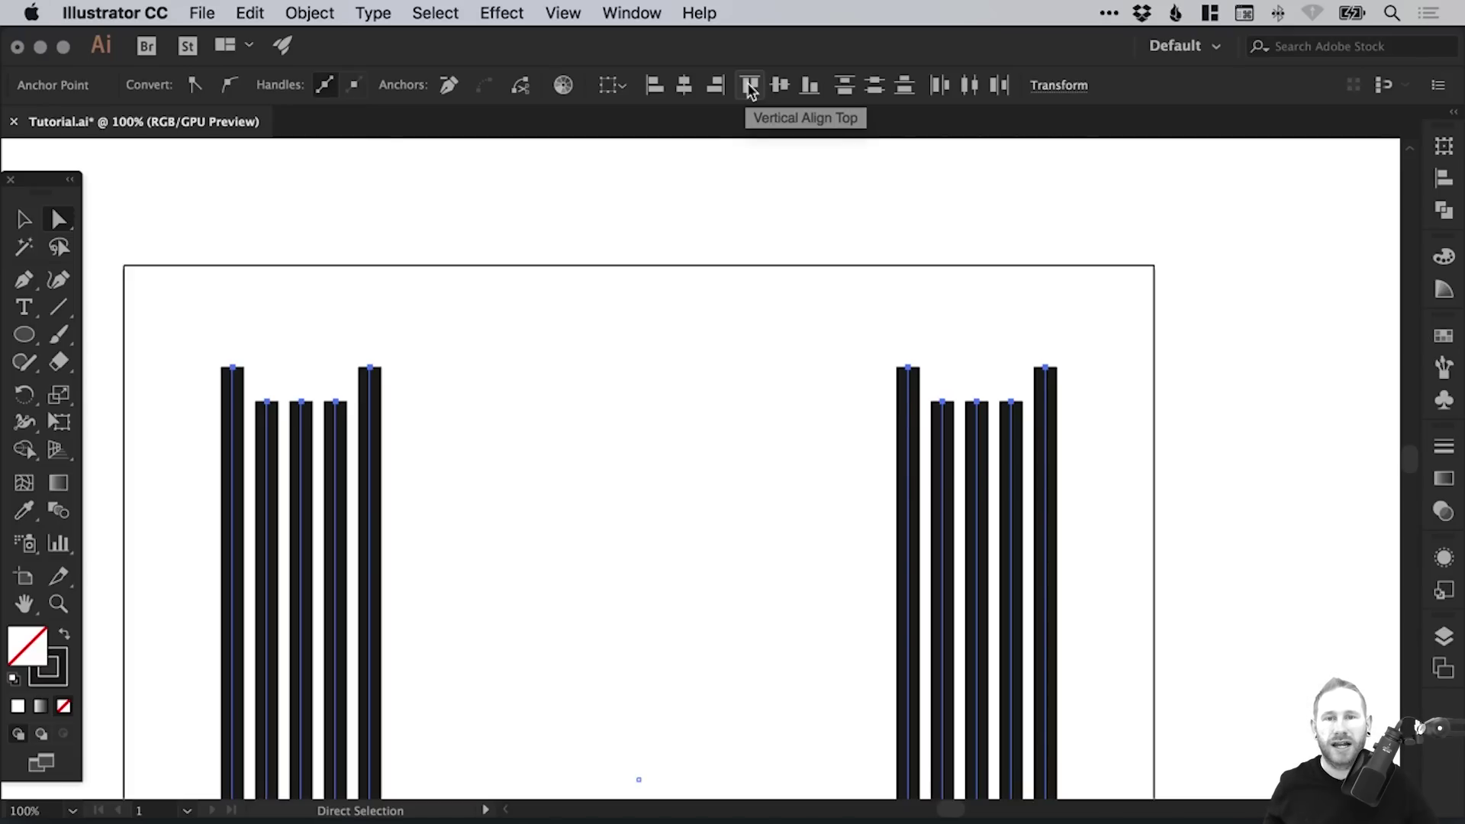
click(750, 86)
click(526, 553)
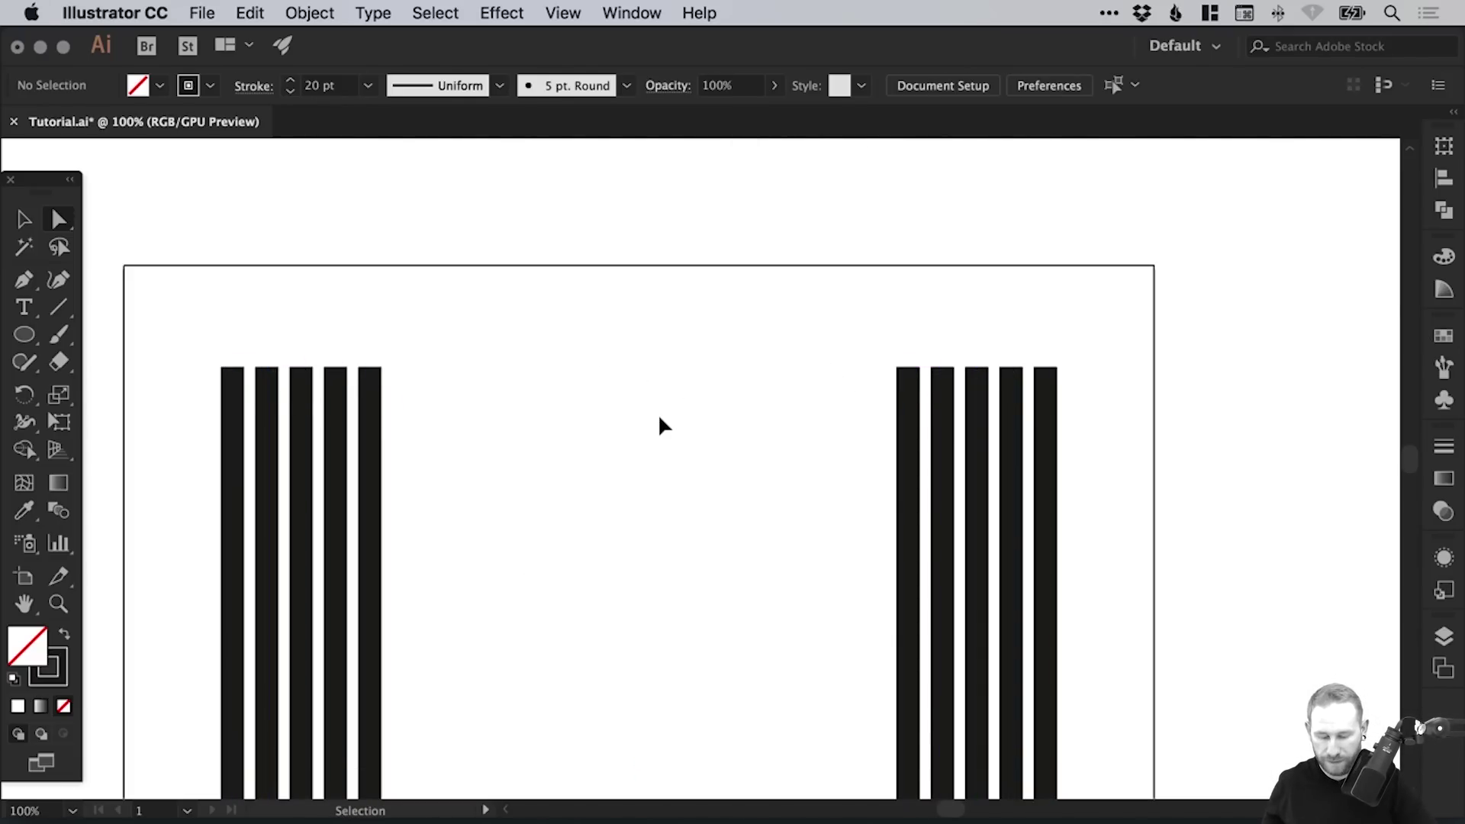
key(super+0)
- Nudge all ten stripe tops with Shift+arrow keys, ending slightly higher, then deselect
drag(341, 185, 1106, 268)
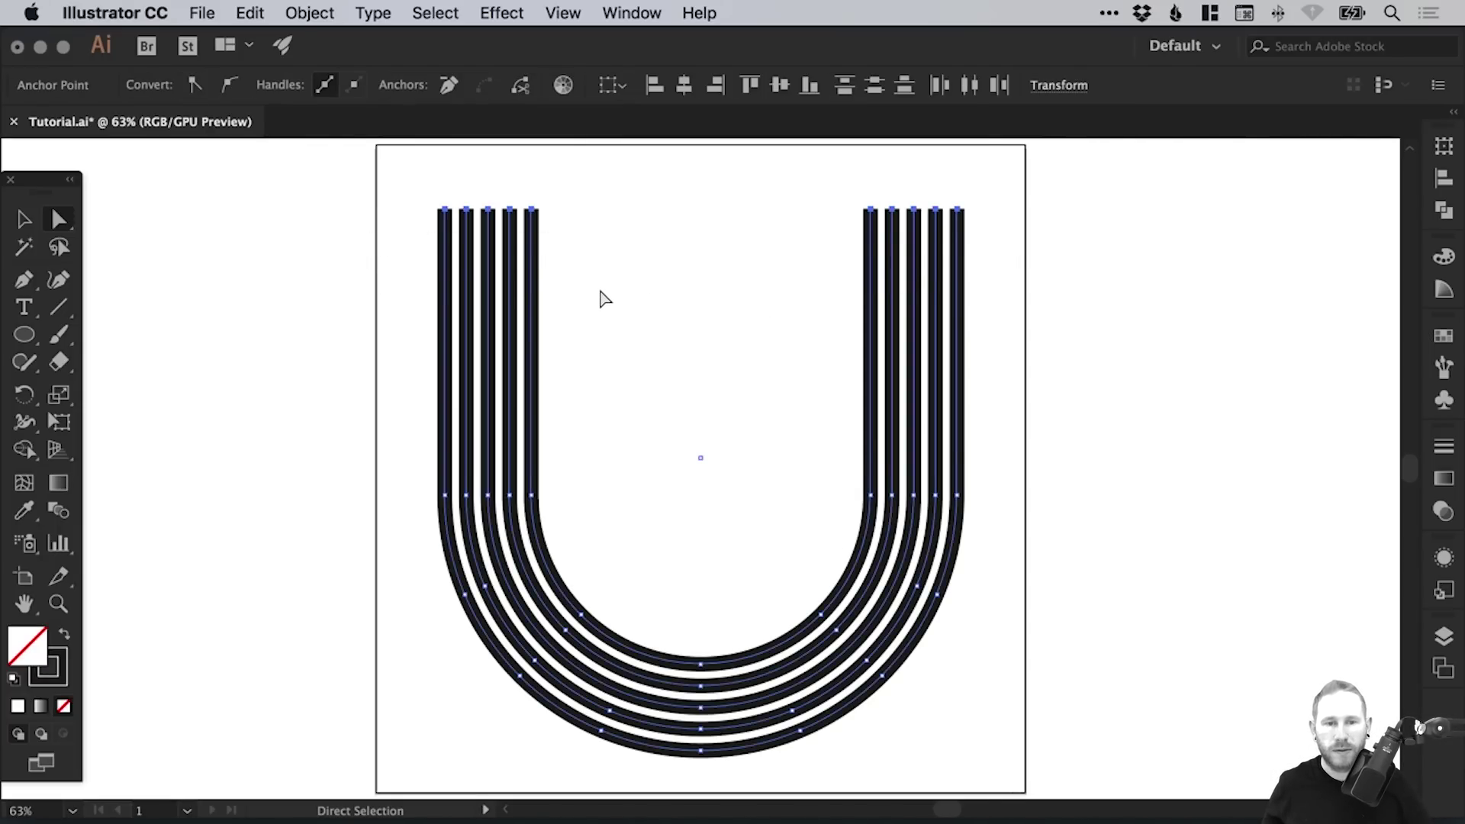
key(shift+Down)
key(shift+Down)
key(shift+Down)
key(shift+Down)
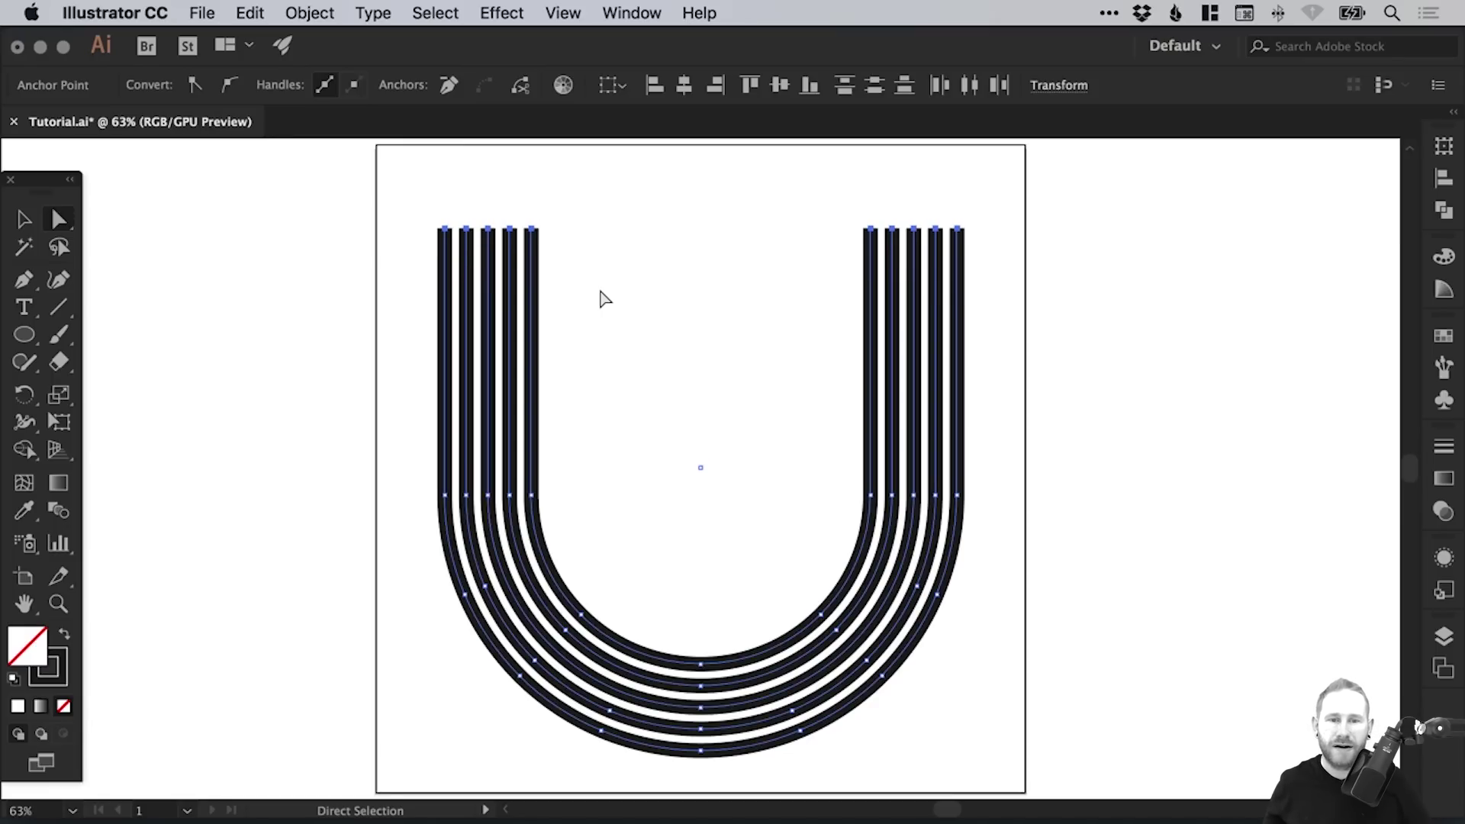
key(shift+Up)
key(shift+Up)
key(shift+Up)
key(shift+Up)
key(shift+Up)
key(shift+Up)
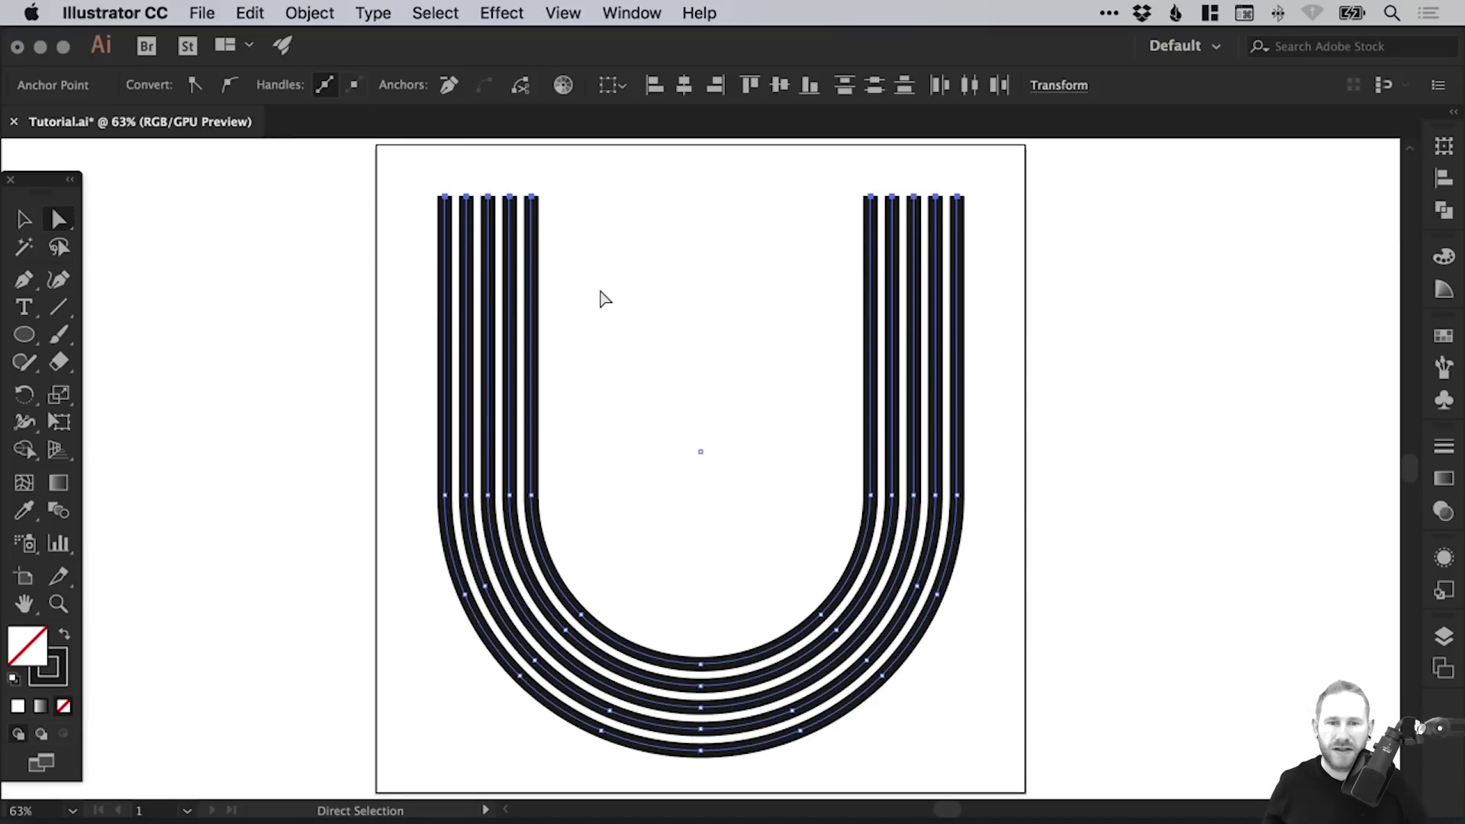
key(shift+Down)
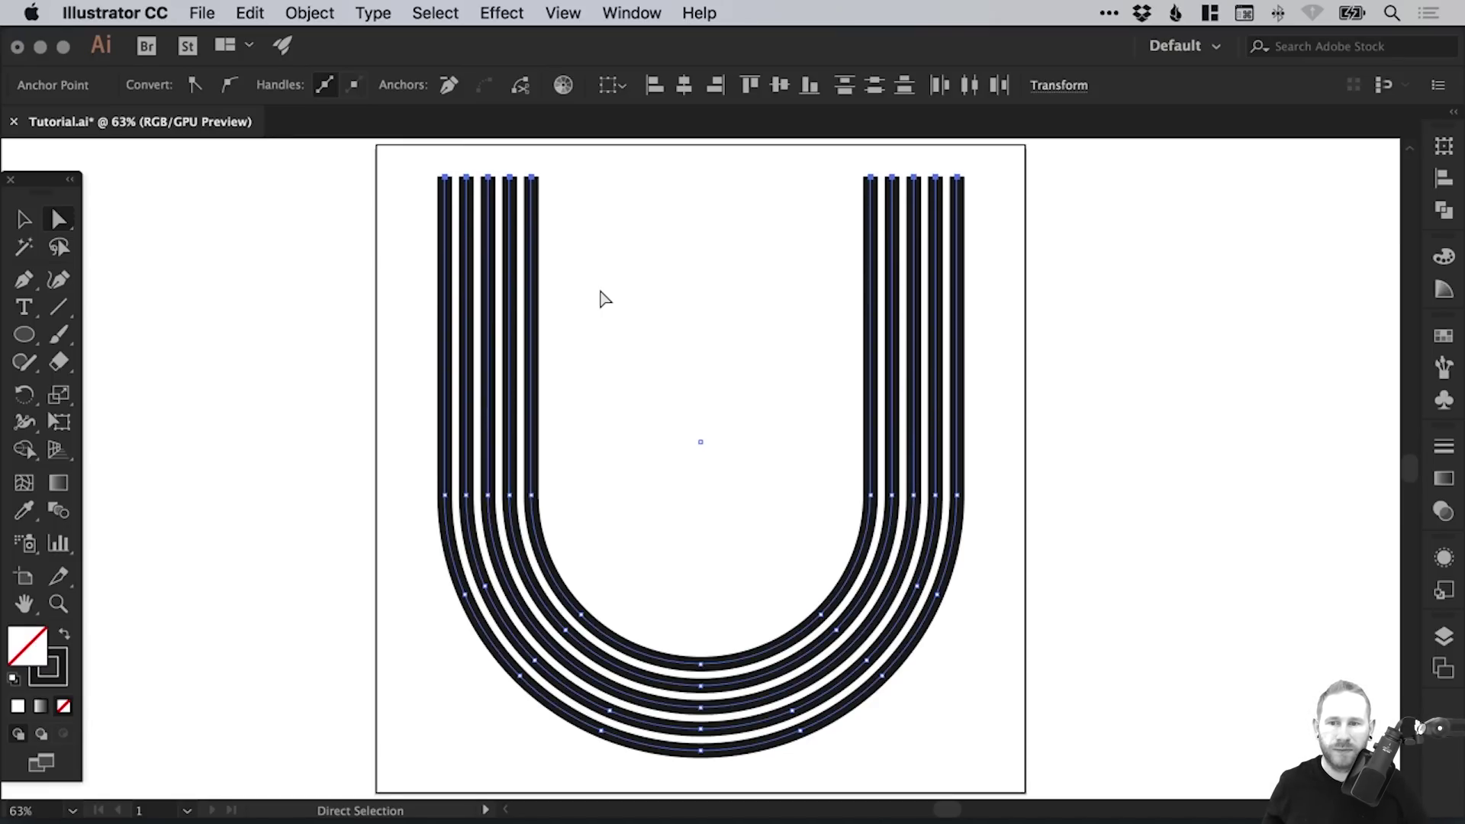
key(shift+Up)
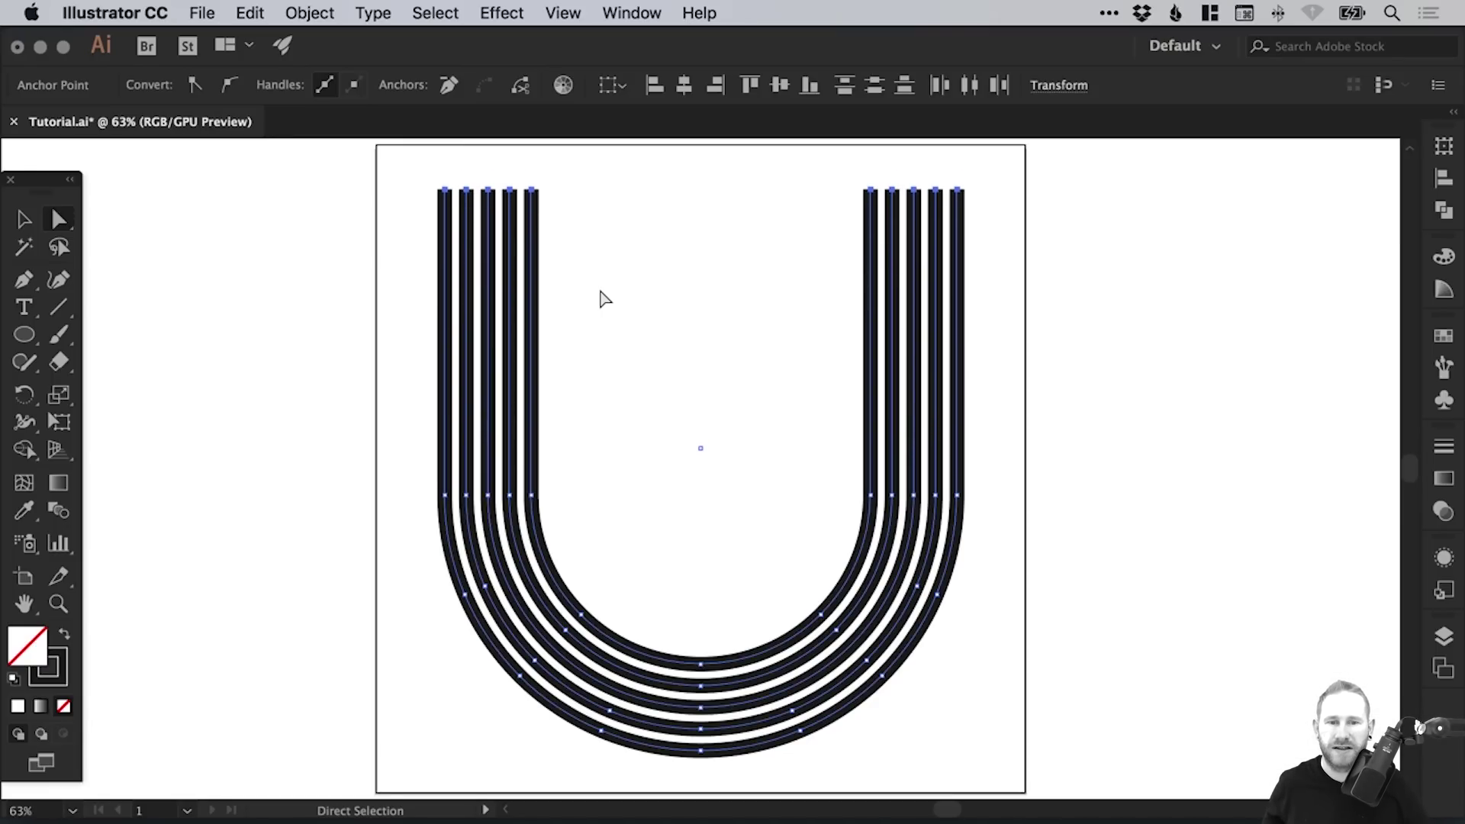
key(v)
click(370, 286)
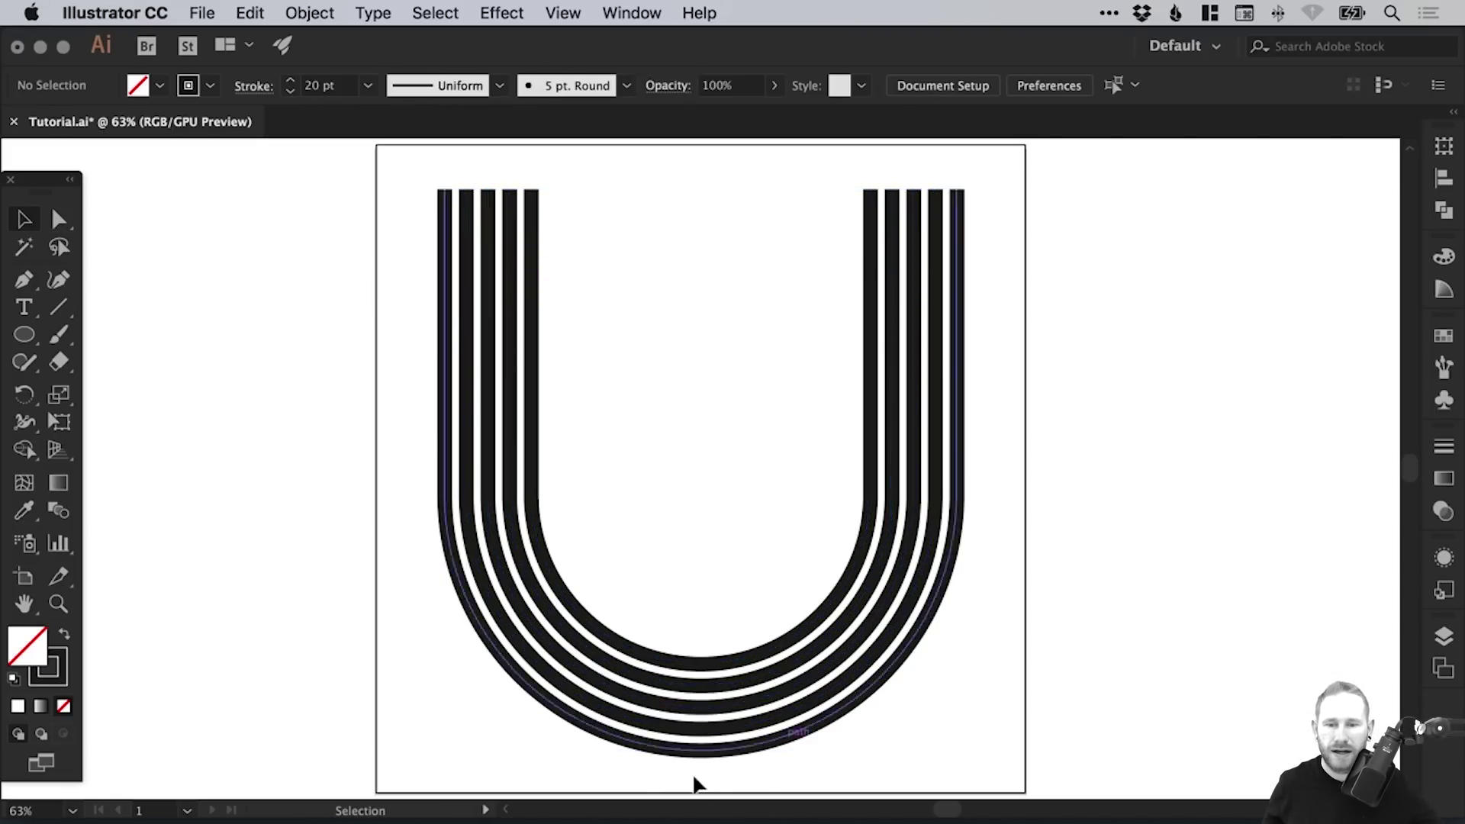
- Zoom to 200% and join the second and third stripe tops on the left arm
key(z)
click(500, 203)
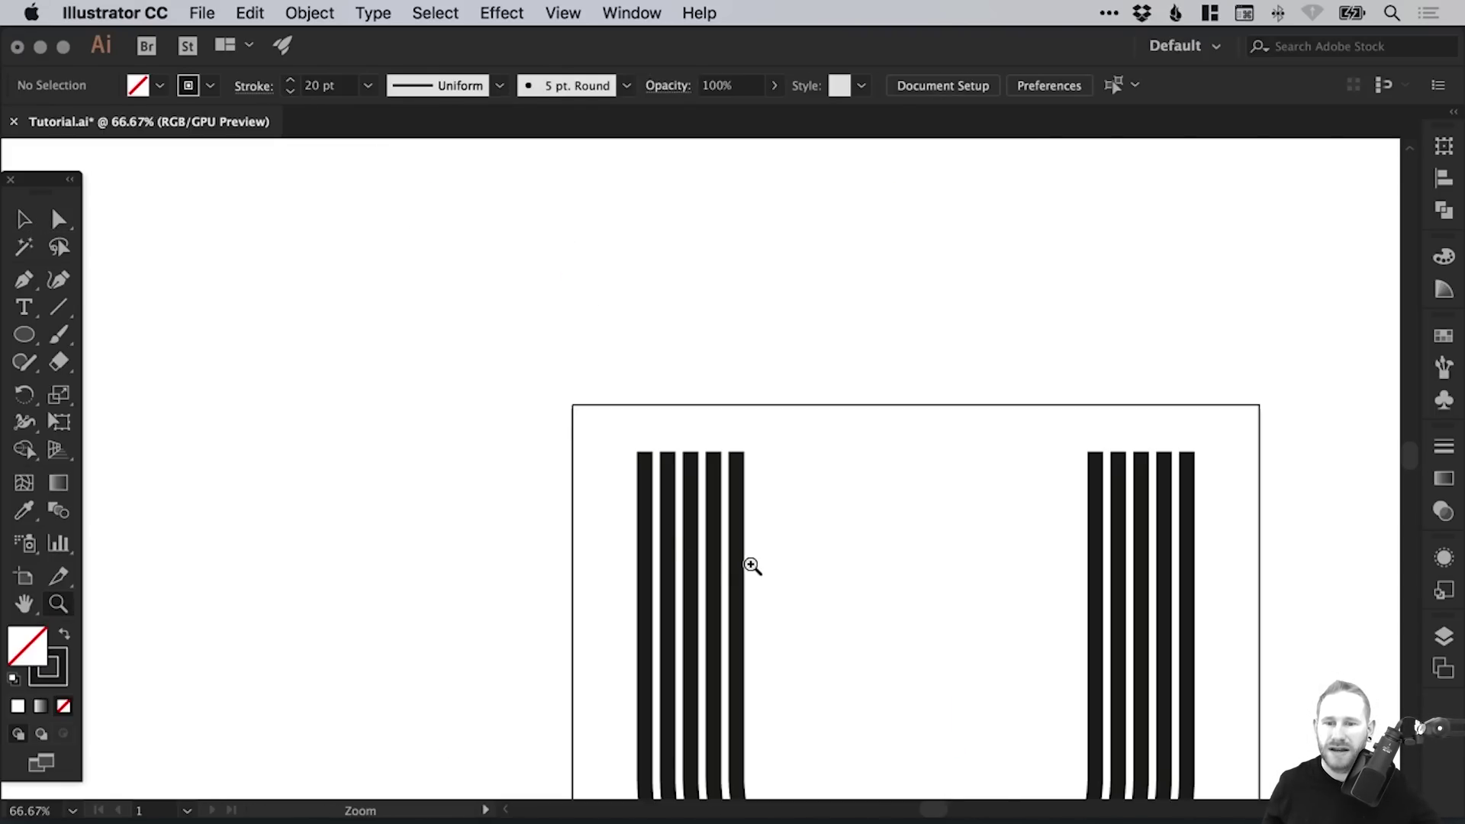
click(750, 564)
click(606, 360)
click(621, 330)
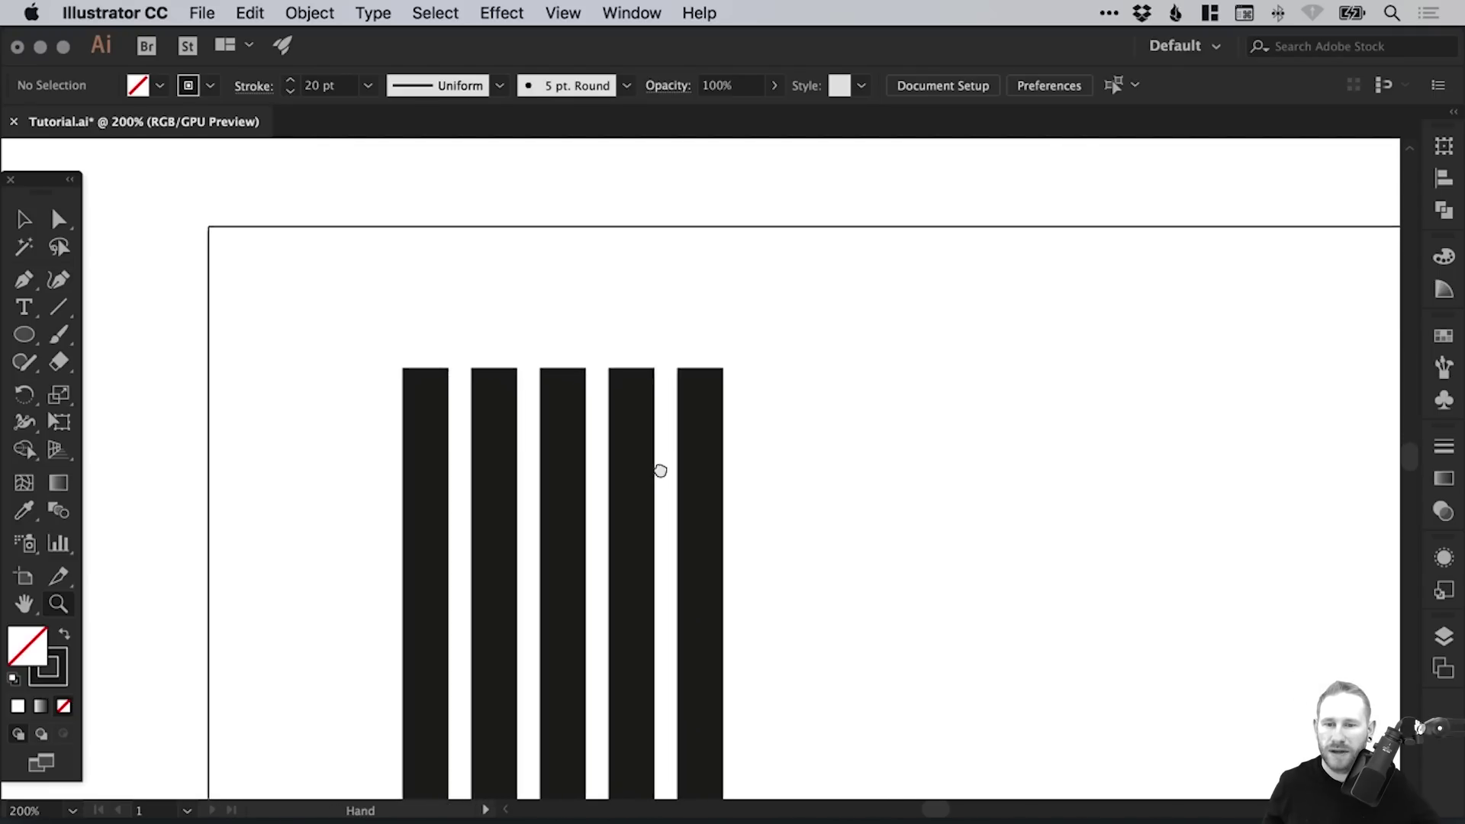
click(25, 281)
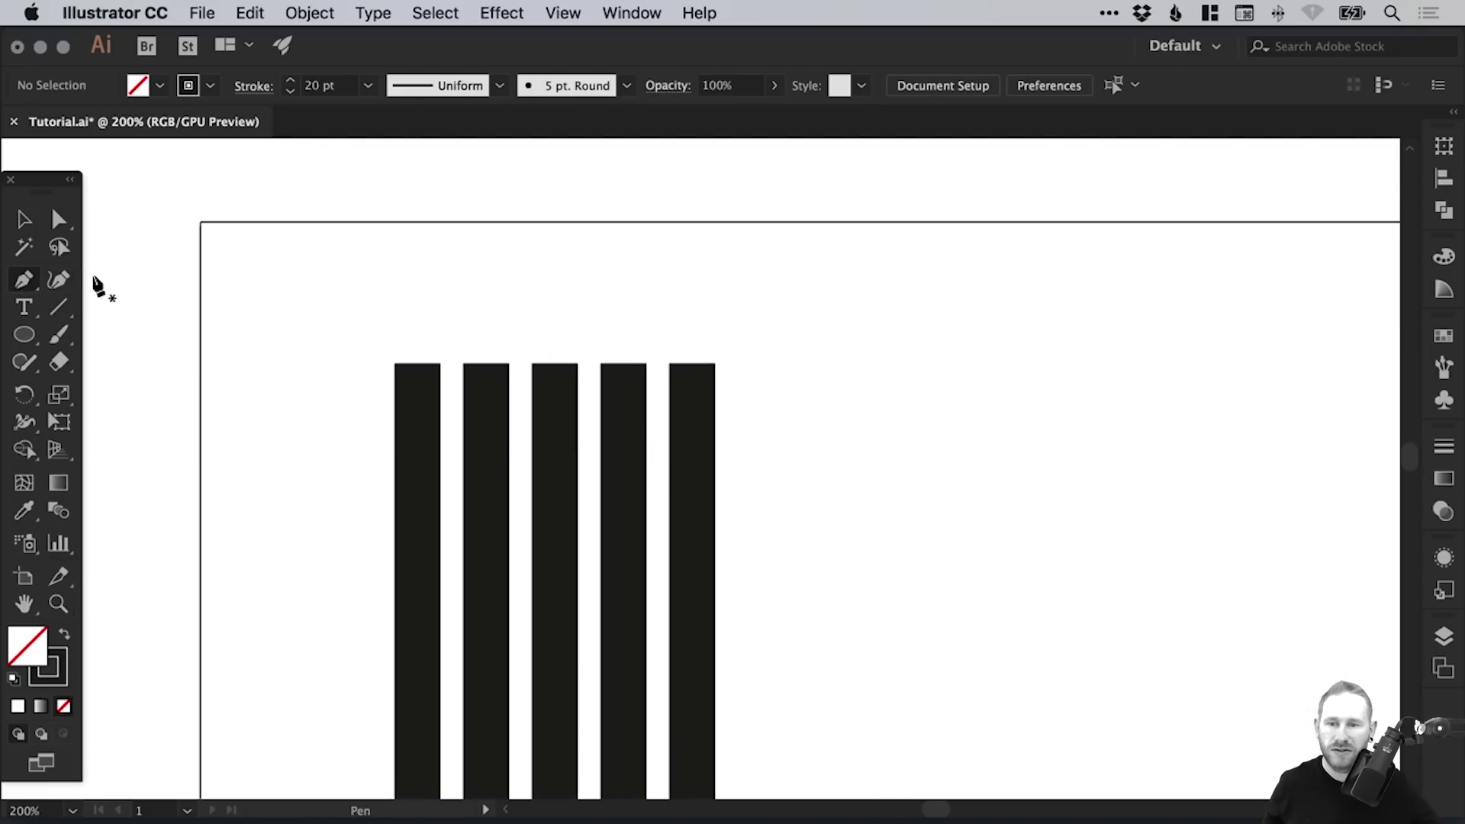
click(486, 364)
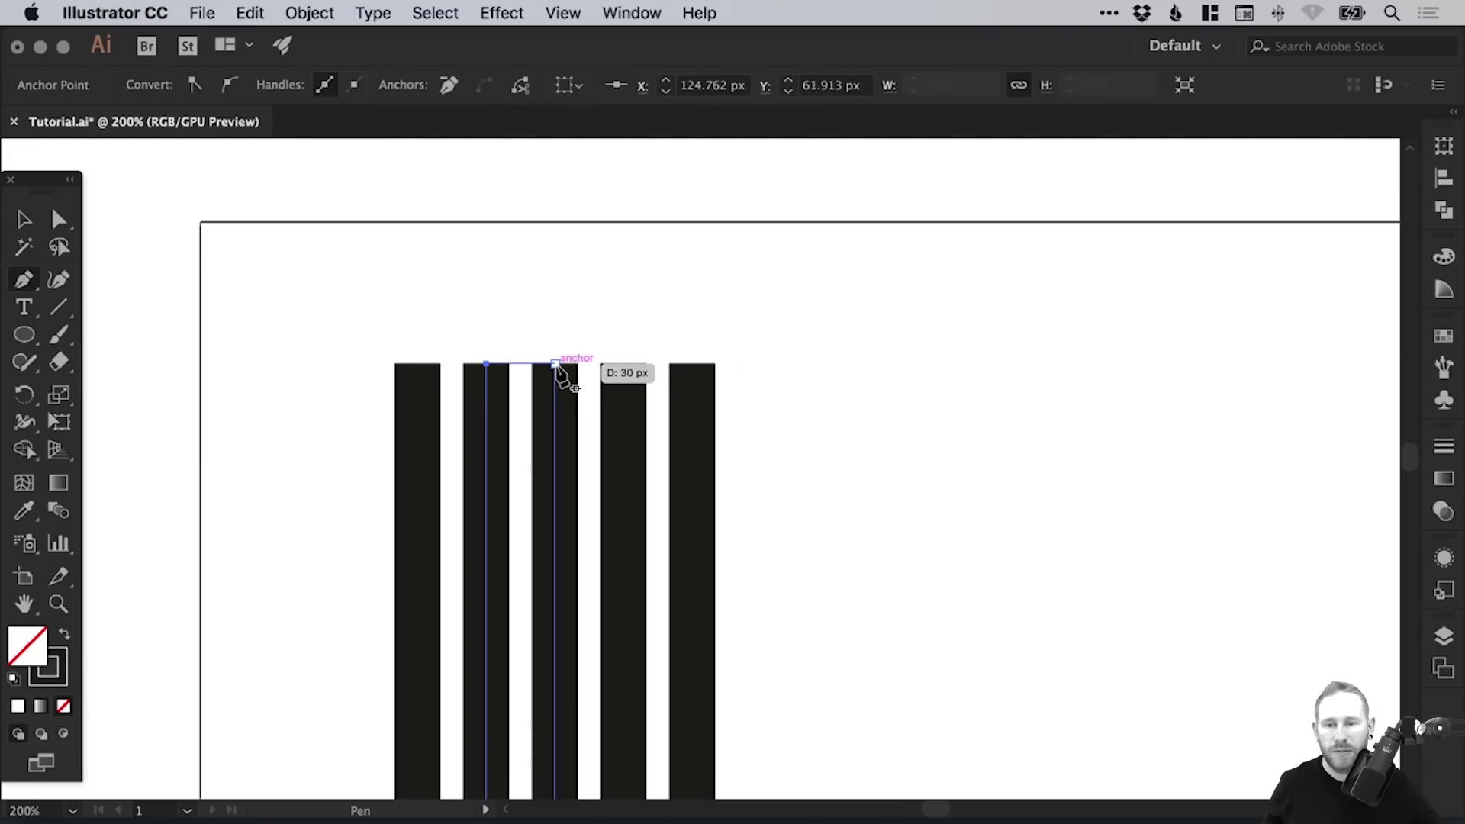
click(555, 364)
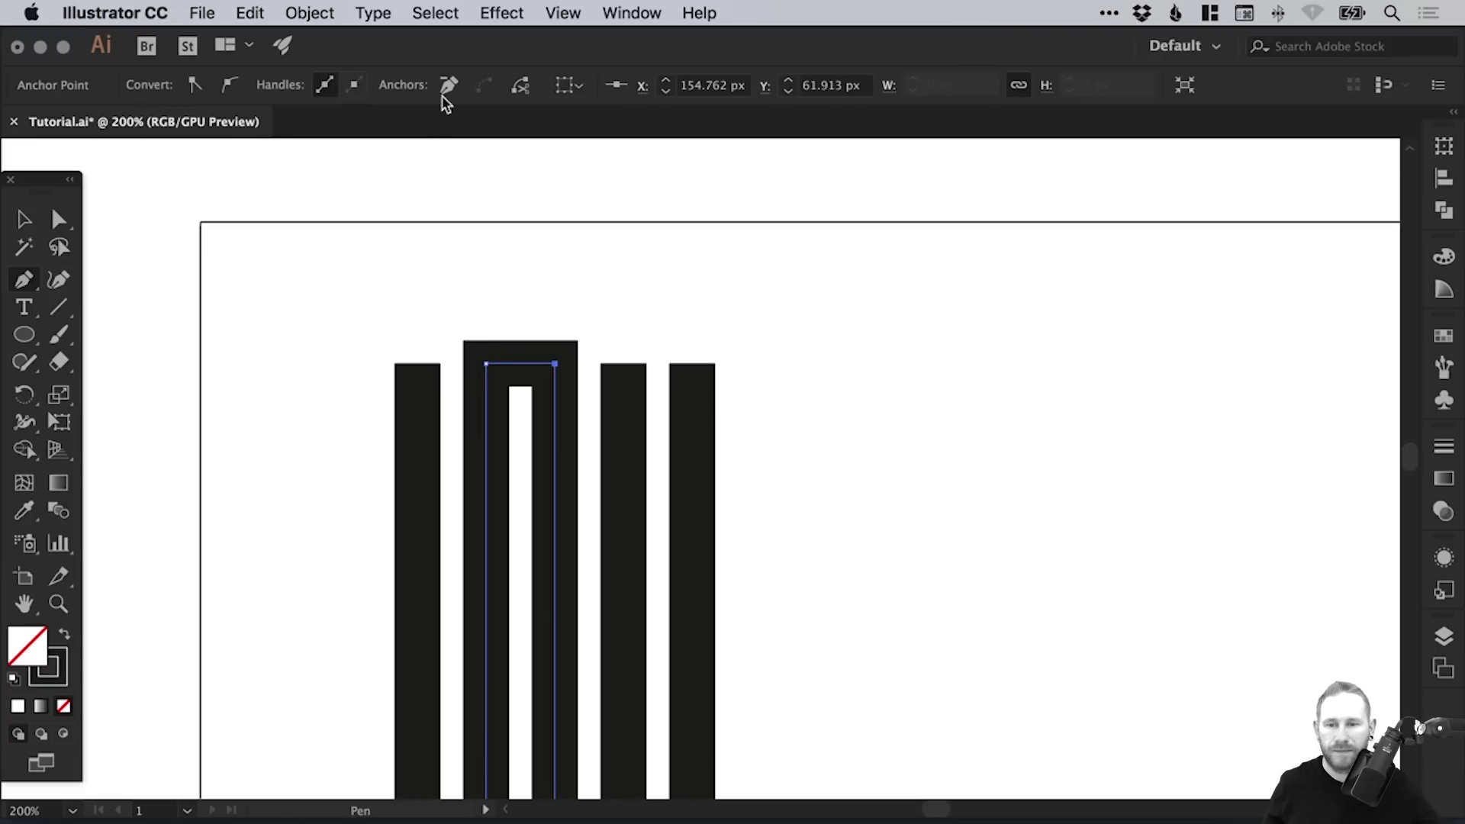
click(450, 9)
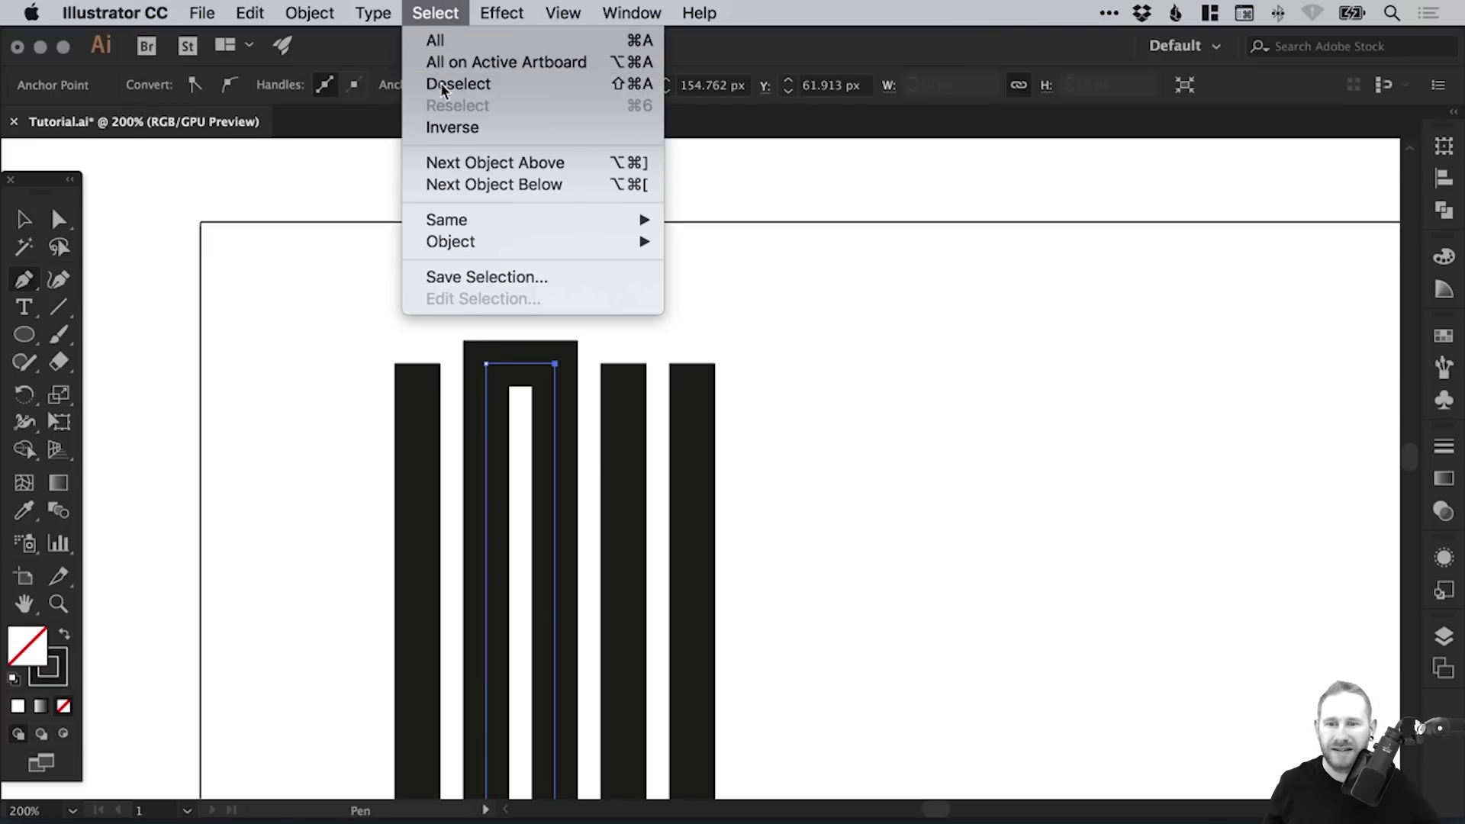
click(441, 84)
- Join the fourth and fifth stripe tops on the left arm
click(624, 364)
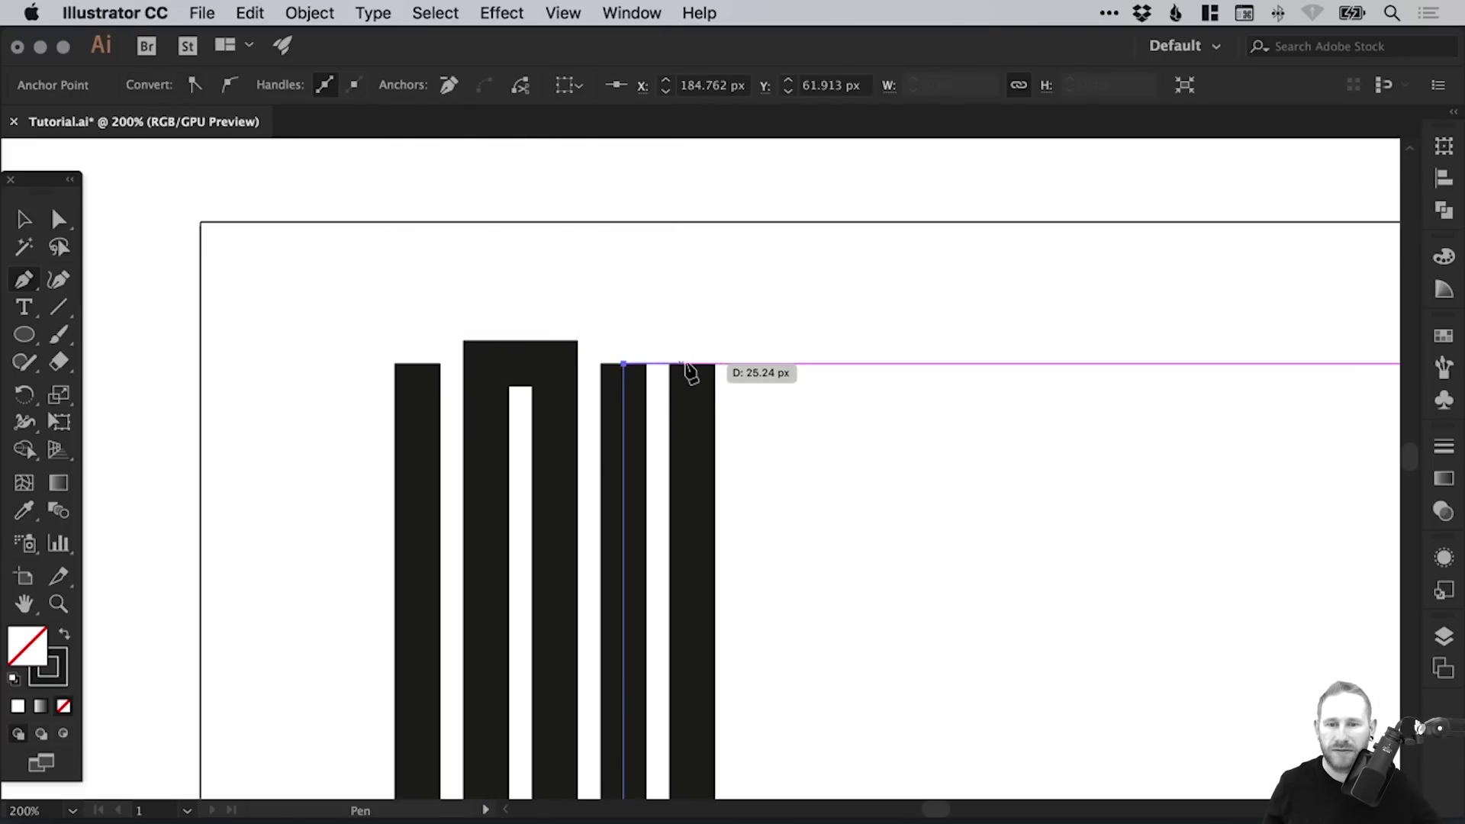
click(692, 364)
click(435, 13)
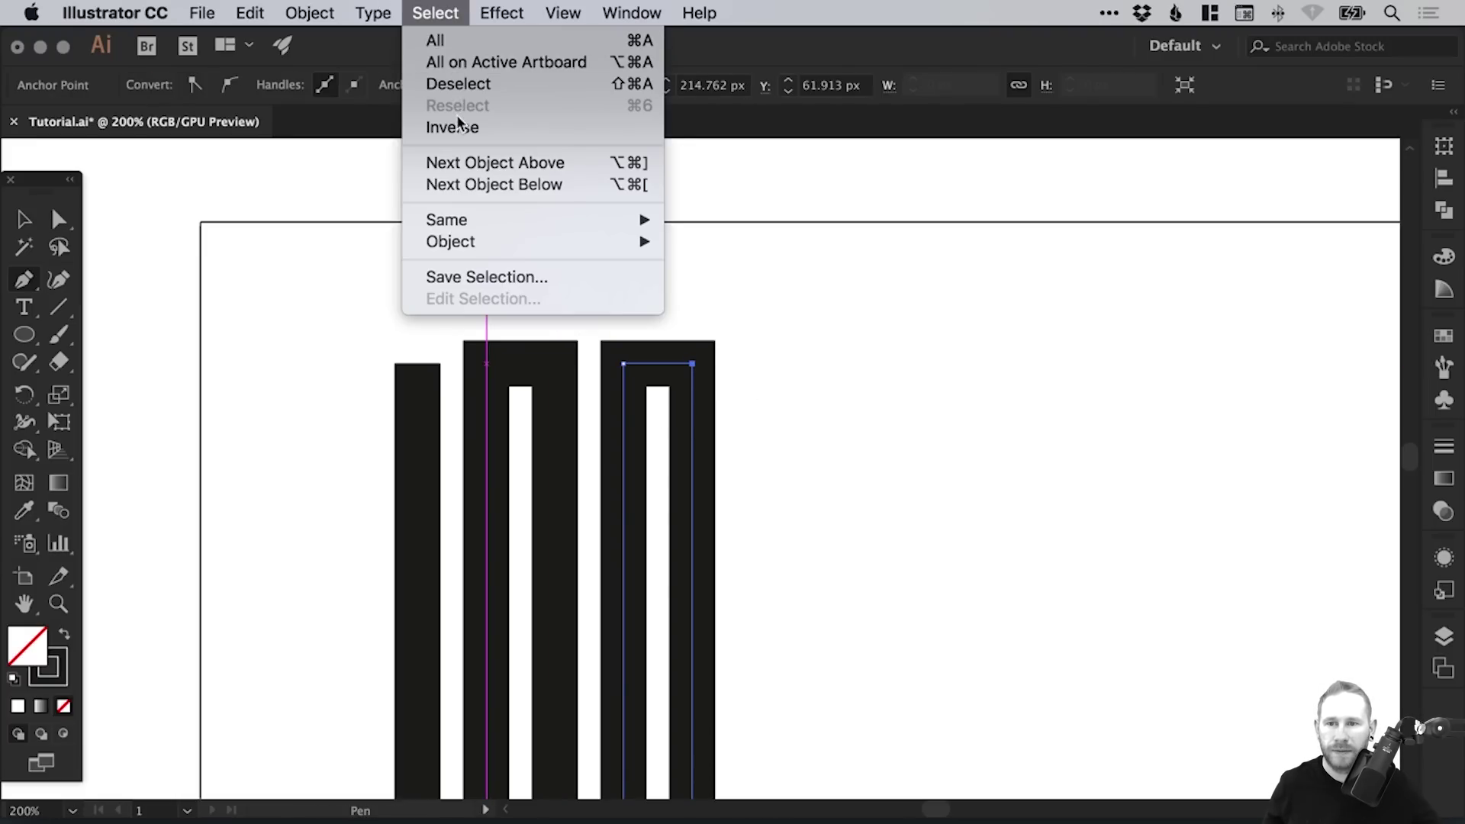
click(464, 84)
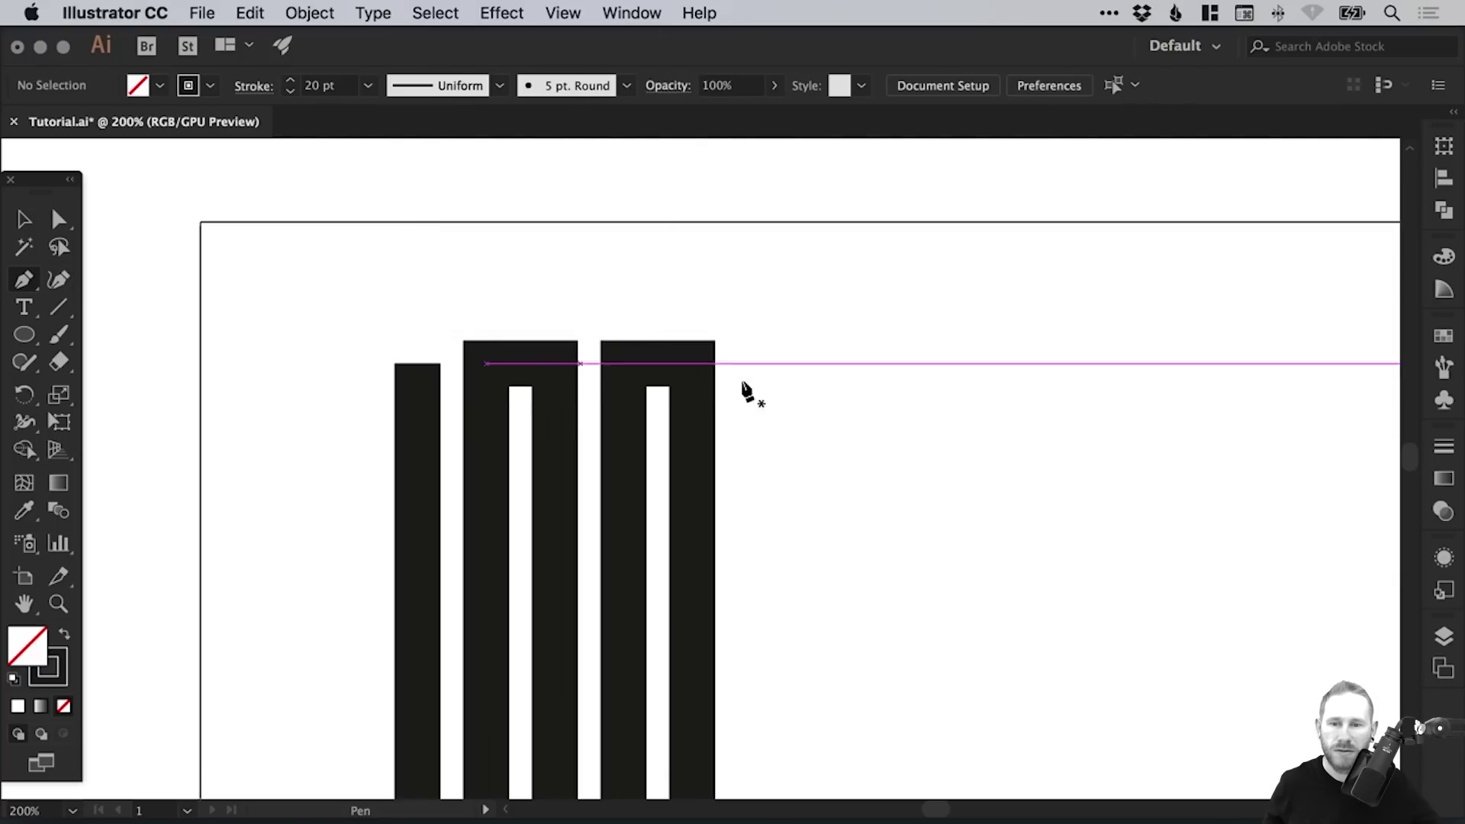
- On the other arm, join the second-third and fourth-fifth stripe tops into arches
scroll(748, 389, right, 5)
scroll(705, 411, right, 10)
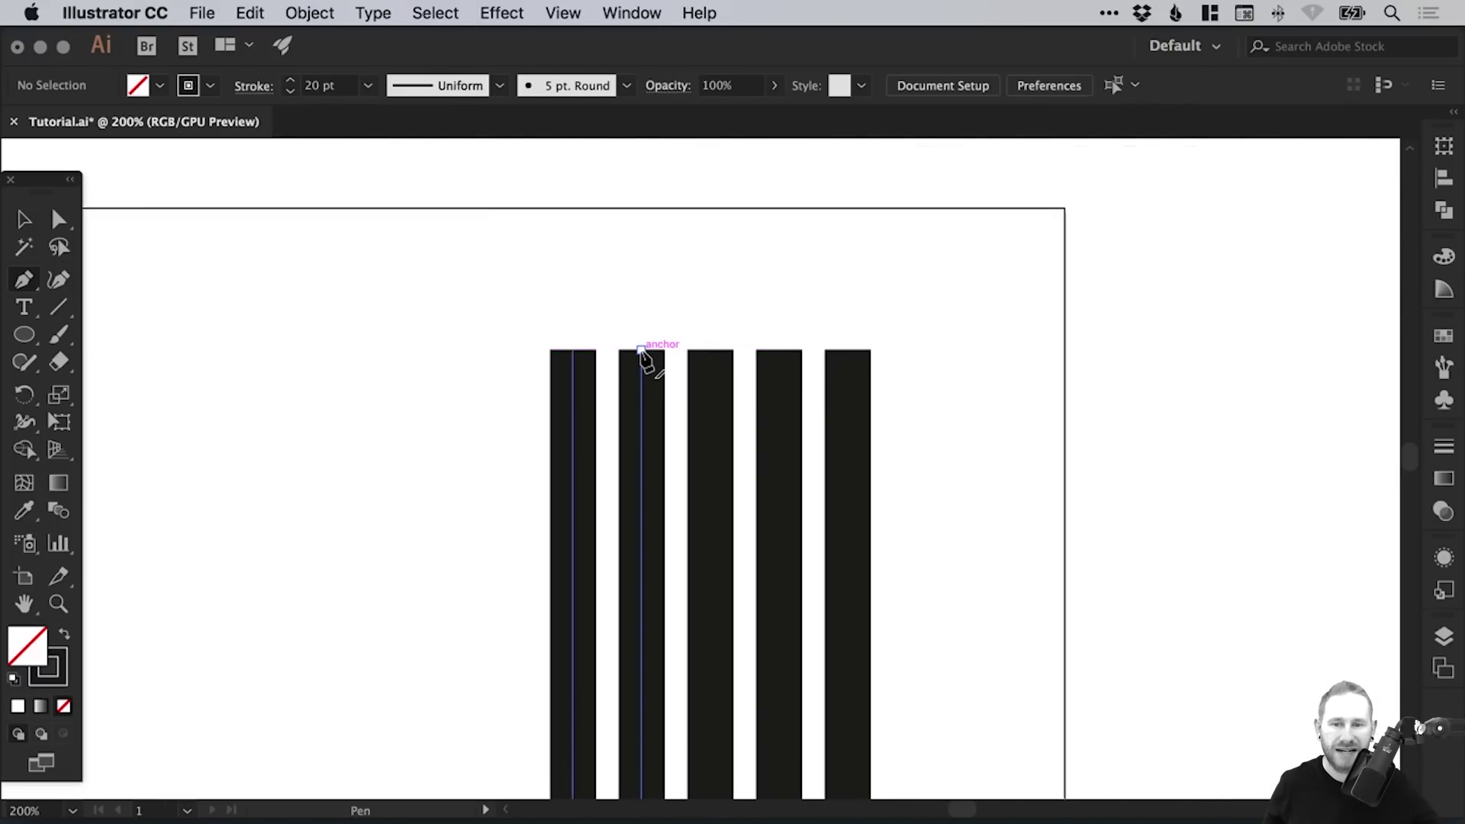
click(641, 351)
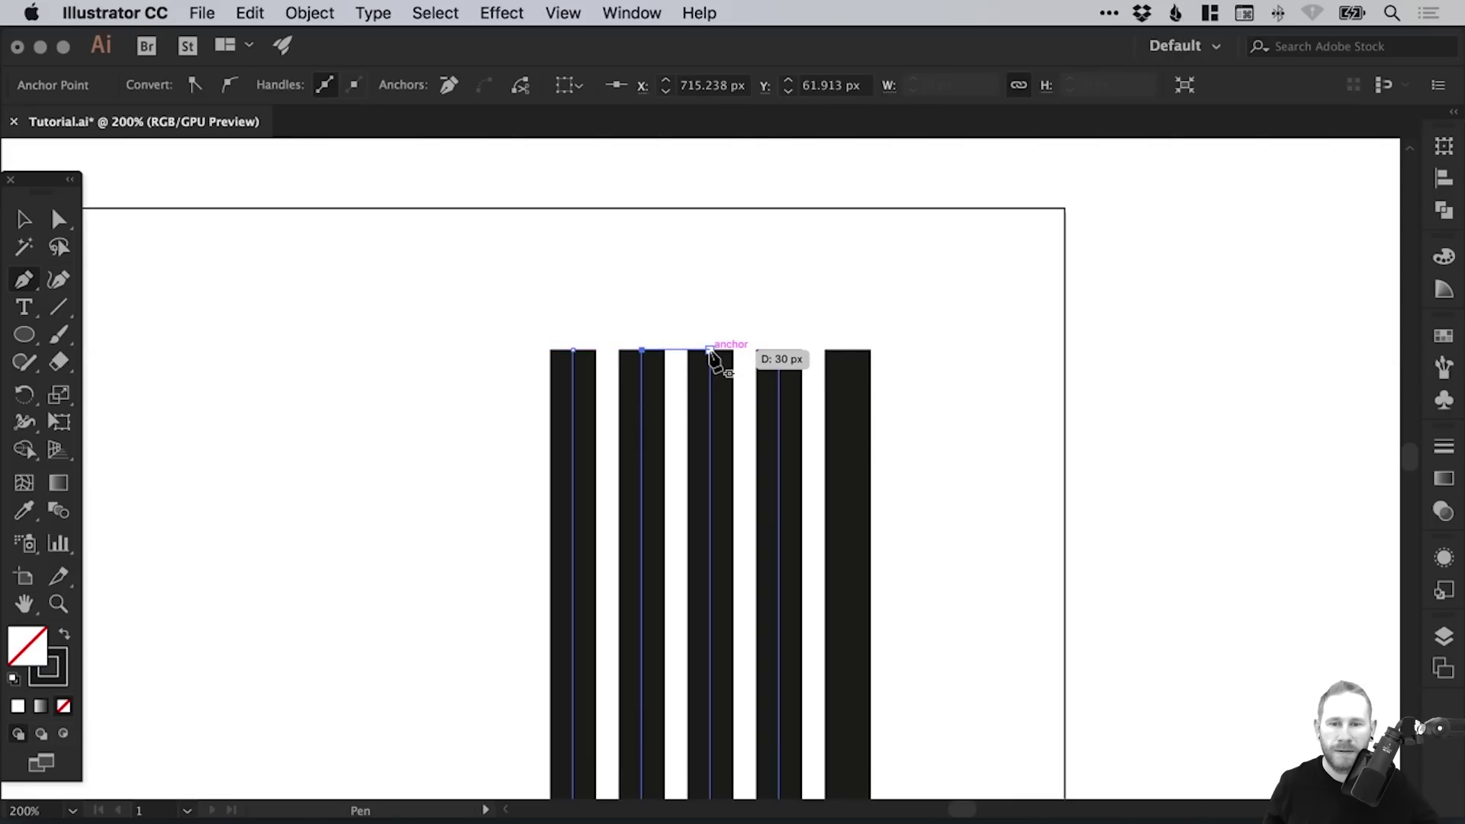
click(710, 351)
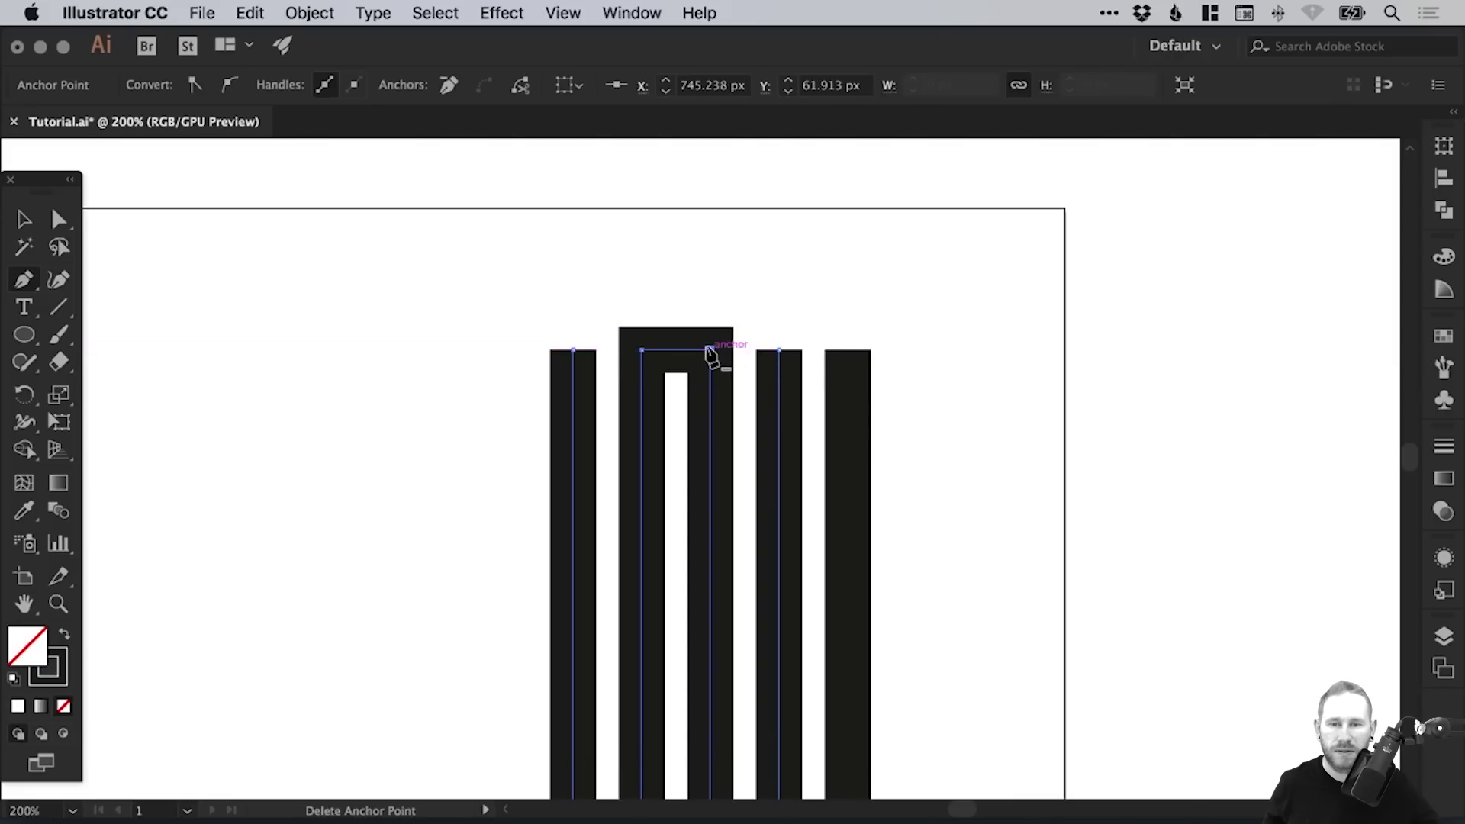
click(443, 12)
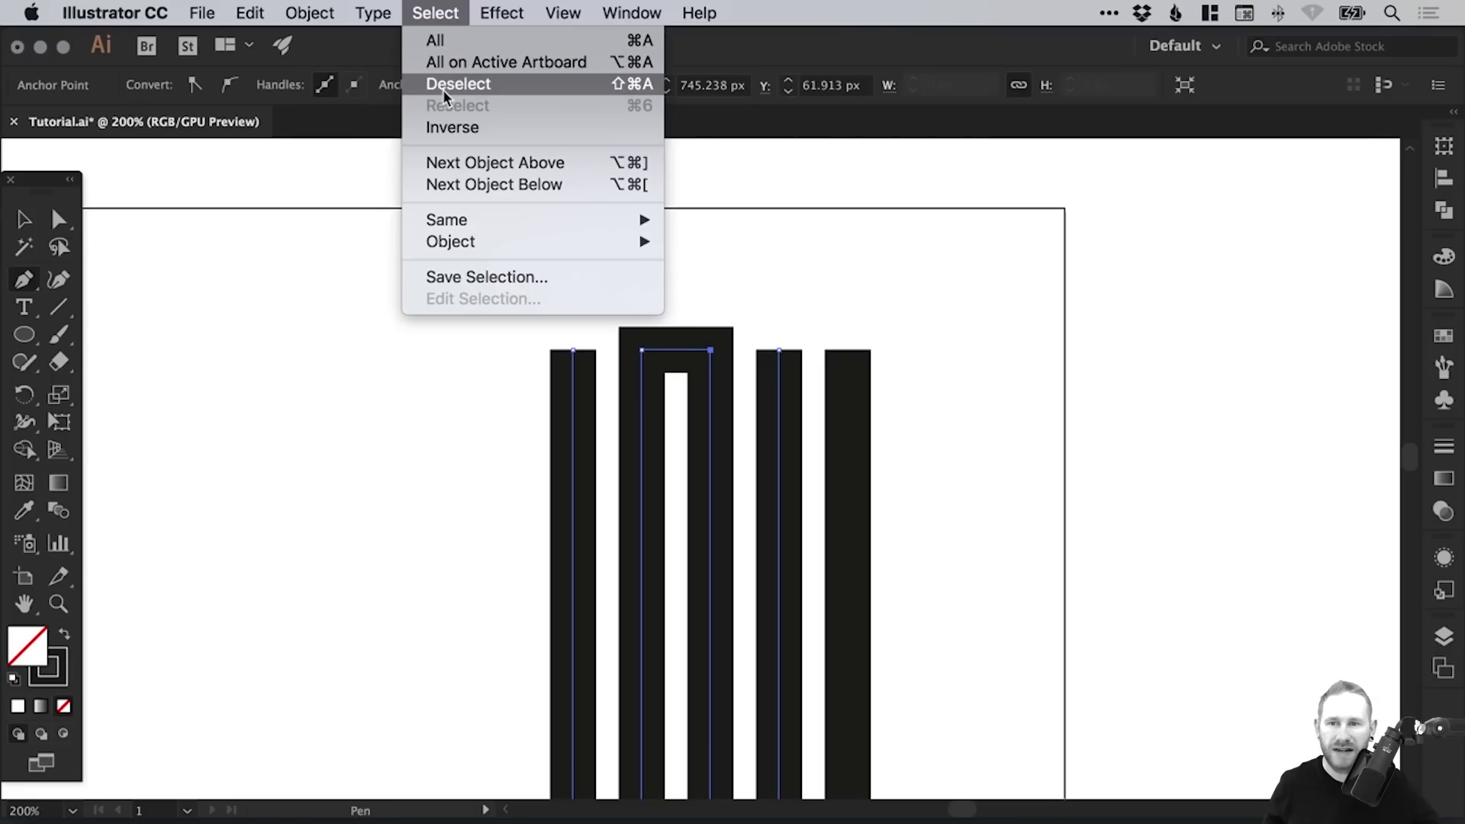
click(639, 84)
click(779, 350)
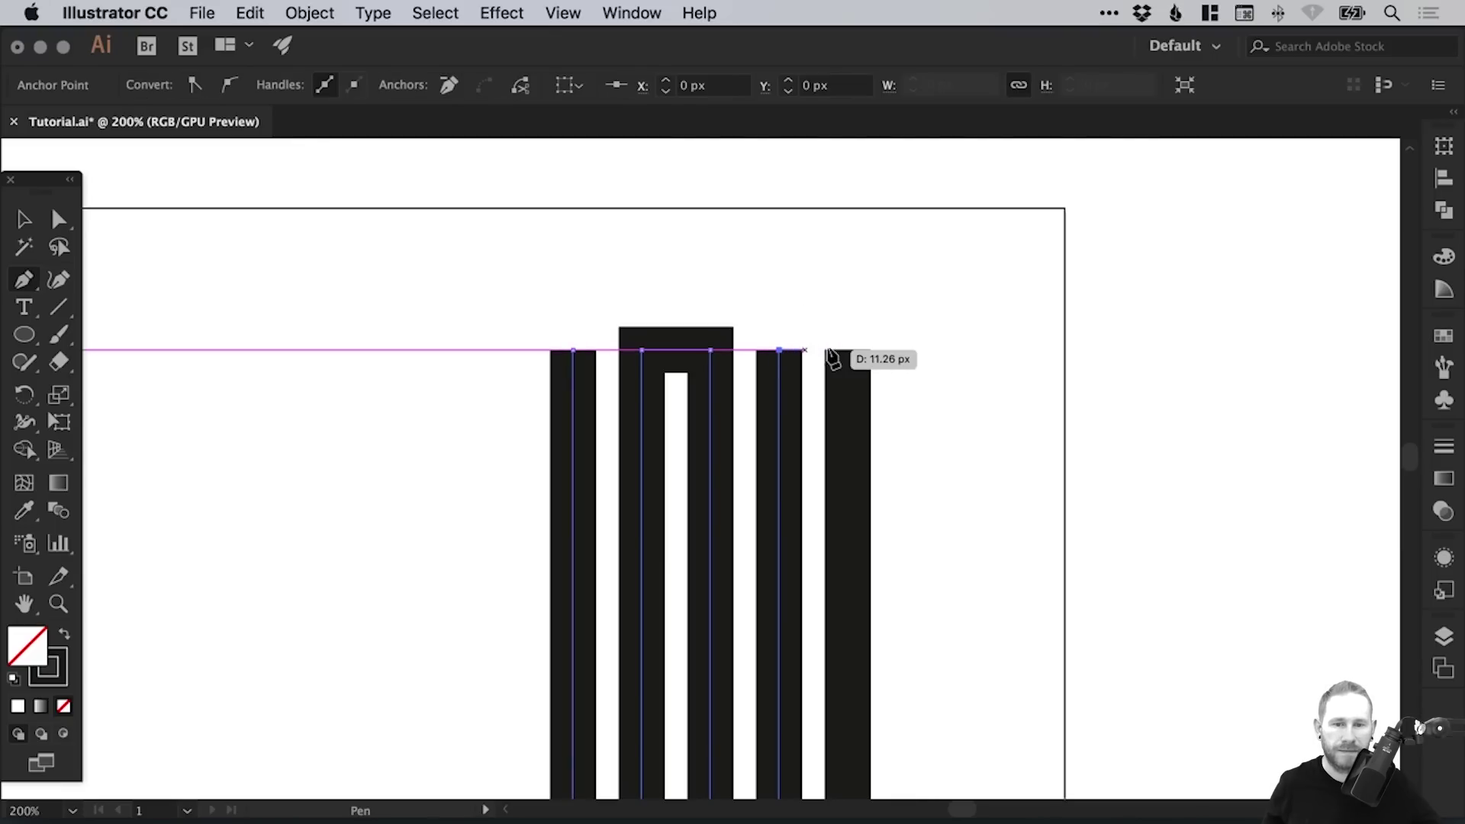
click(847, 350)
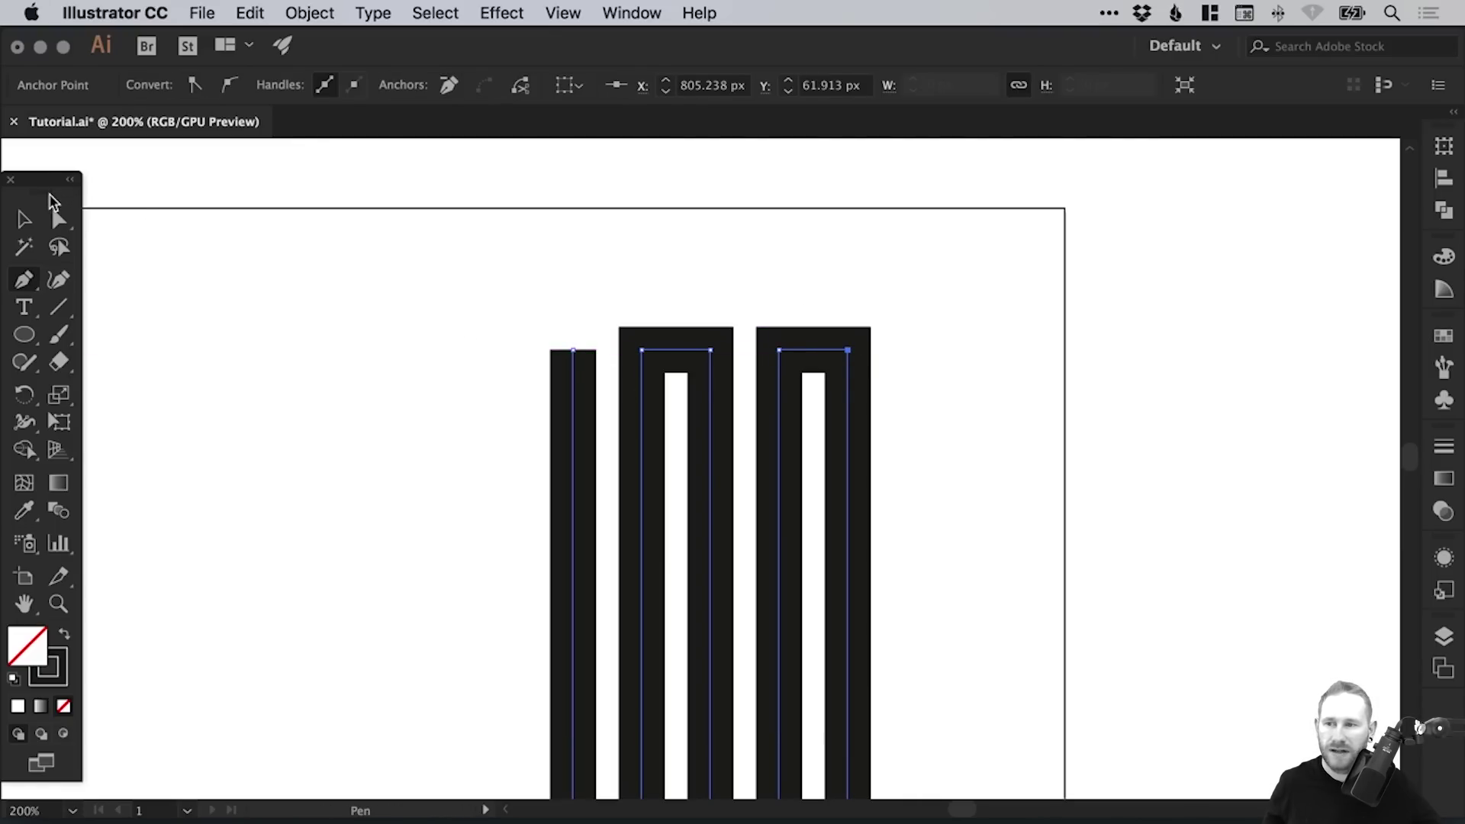
click(24, 219)
click(488, 301)
drag(488, 300, 863, 298)
scroll(1042, 329, right, 10)
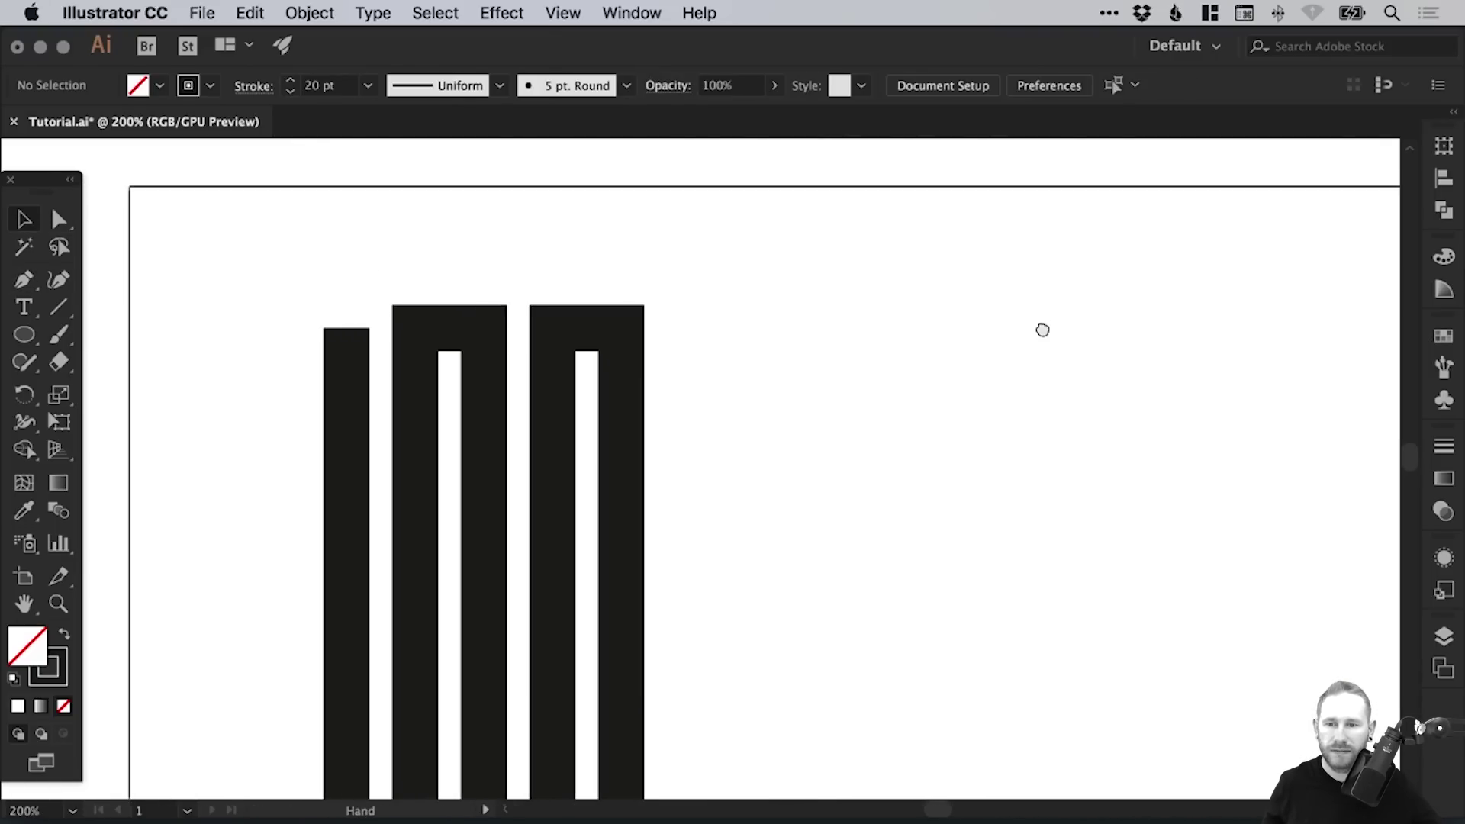
scroll(1042, 330, left, 5)
key(super+y)
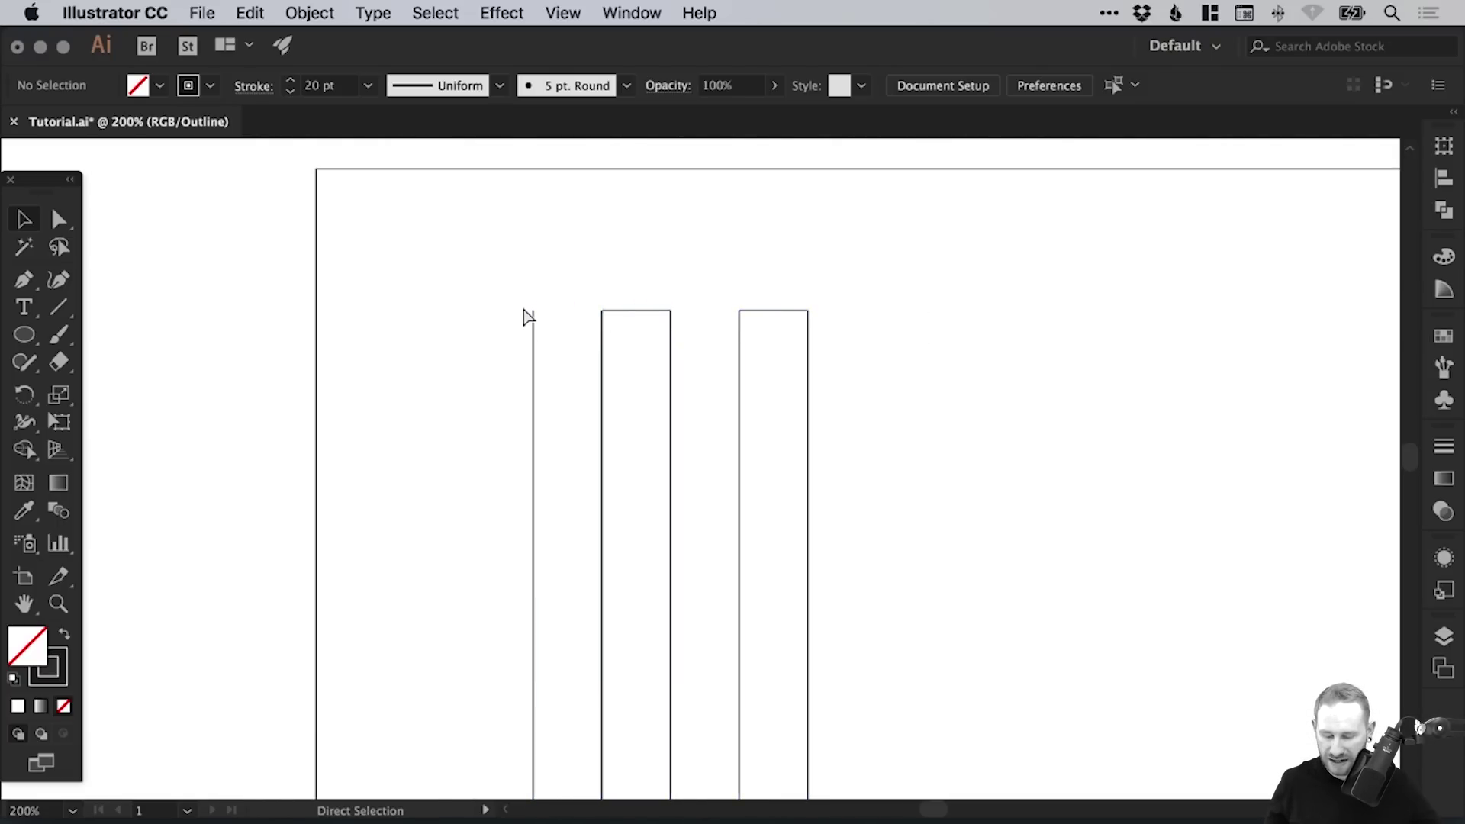
key(super+y)
key(z)
drag(438, 236, 805, 435)
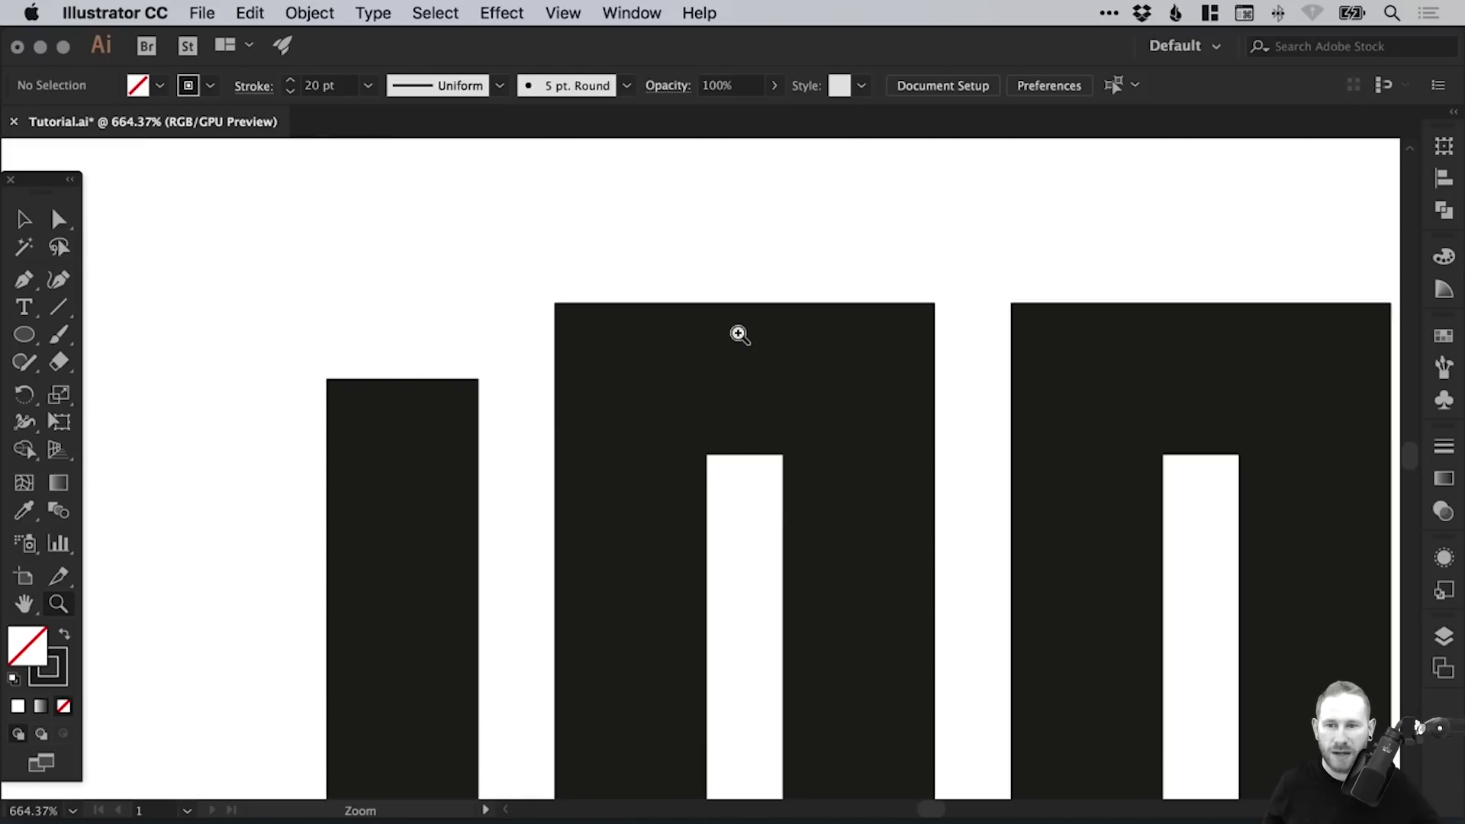
click(59, 221)
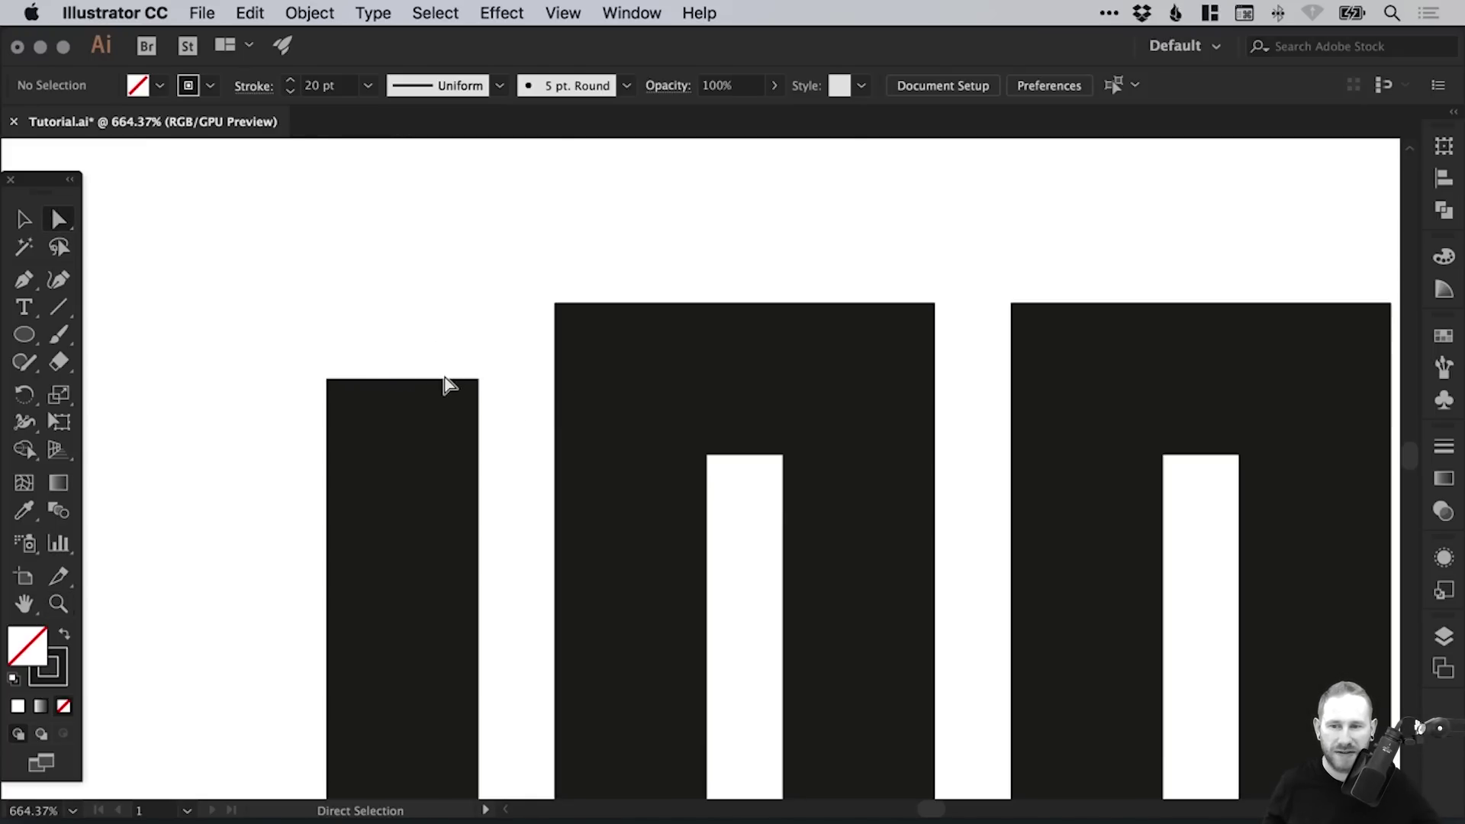
key(z)
drag(213, 216, 773, 504)
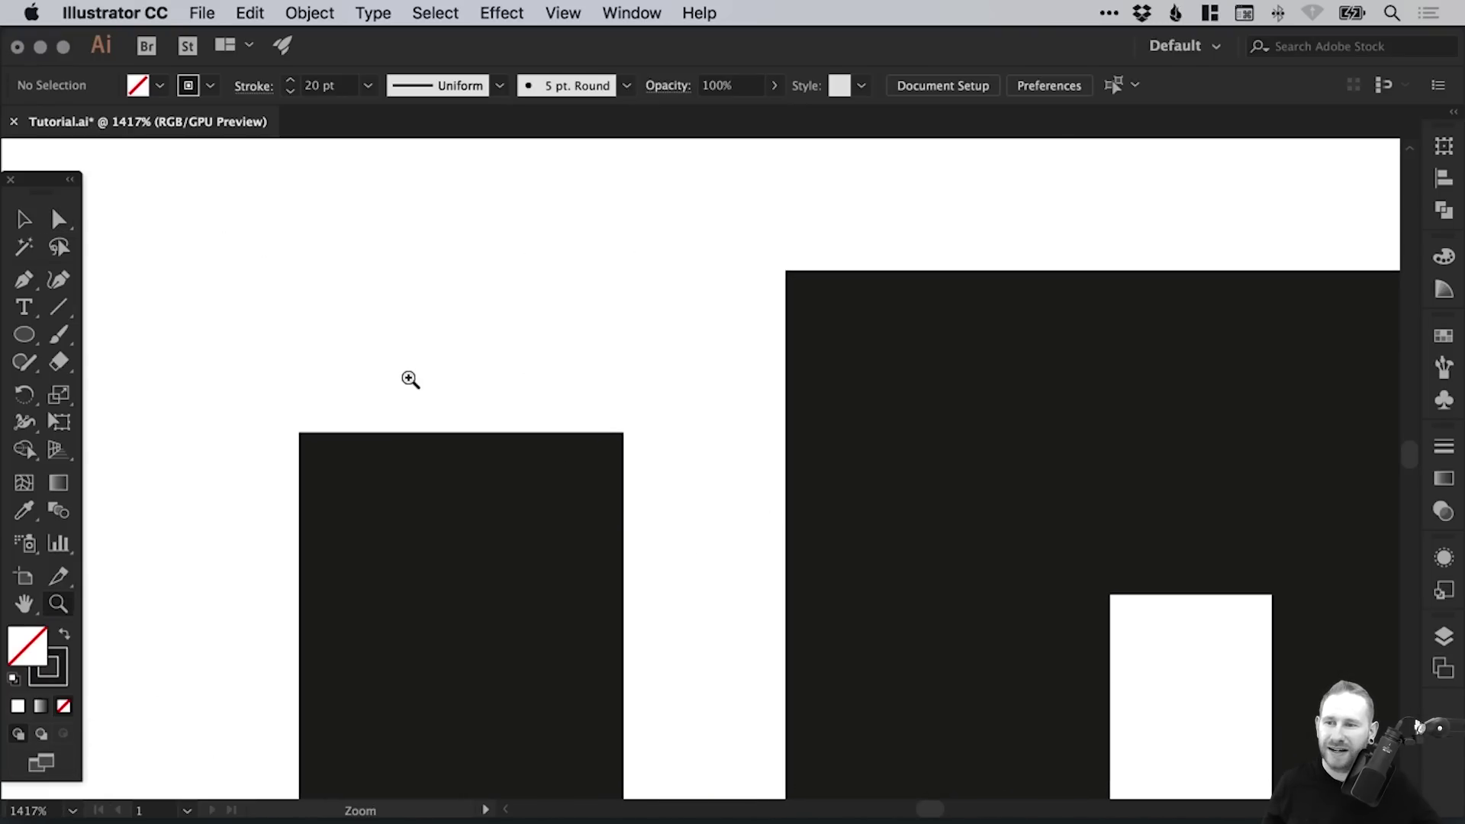
- Show rulers, drag a horizontal guide to the arch tops, and raise the lone stripe onto it
click(572, 14)
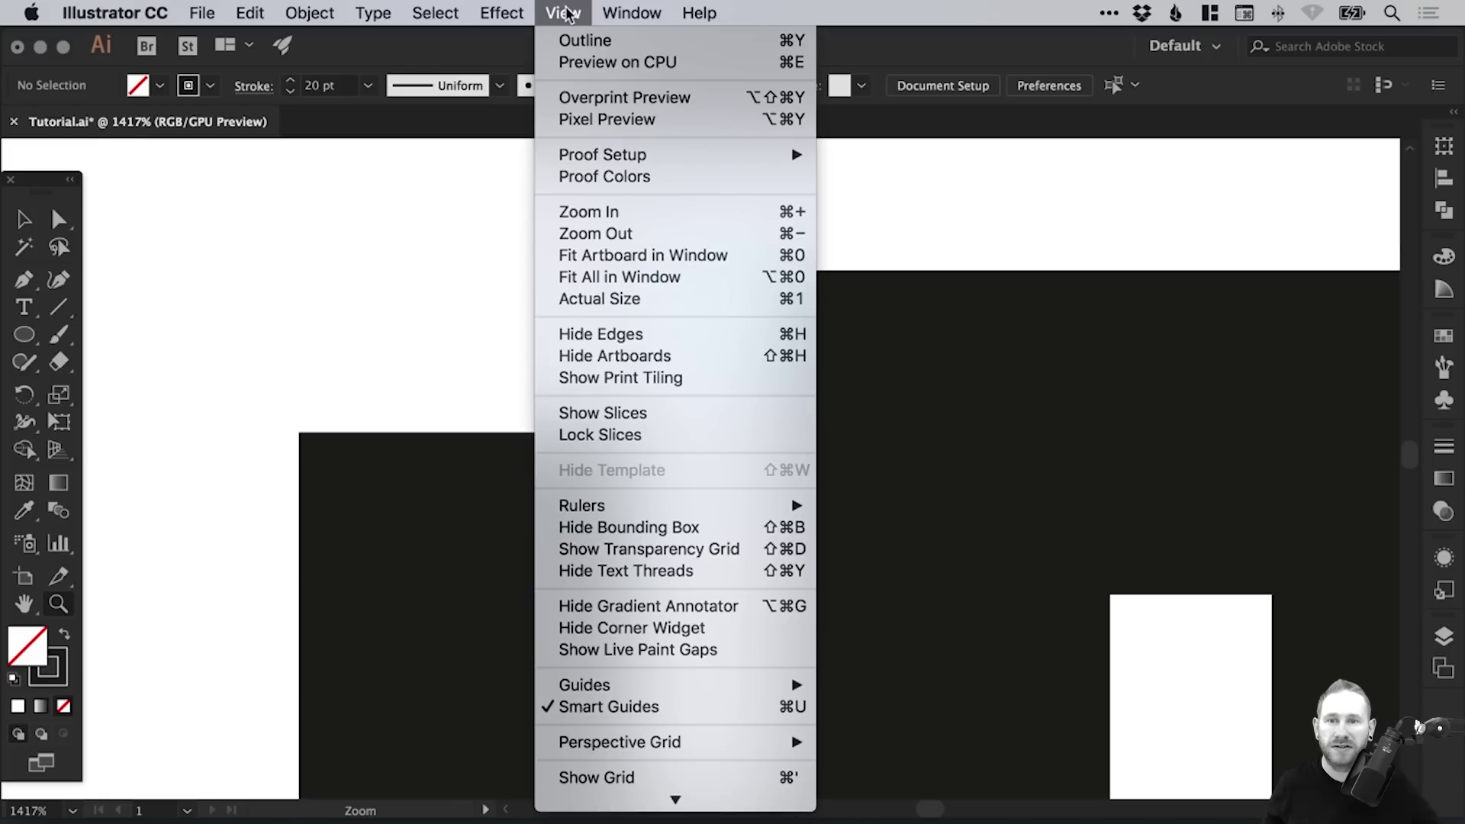
mouse_move(746, 505)
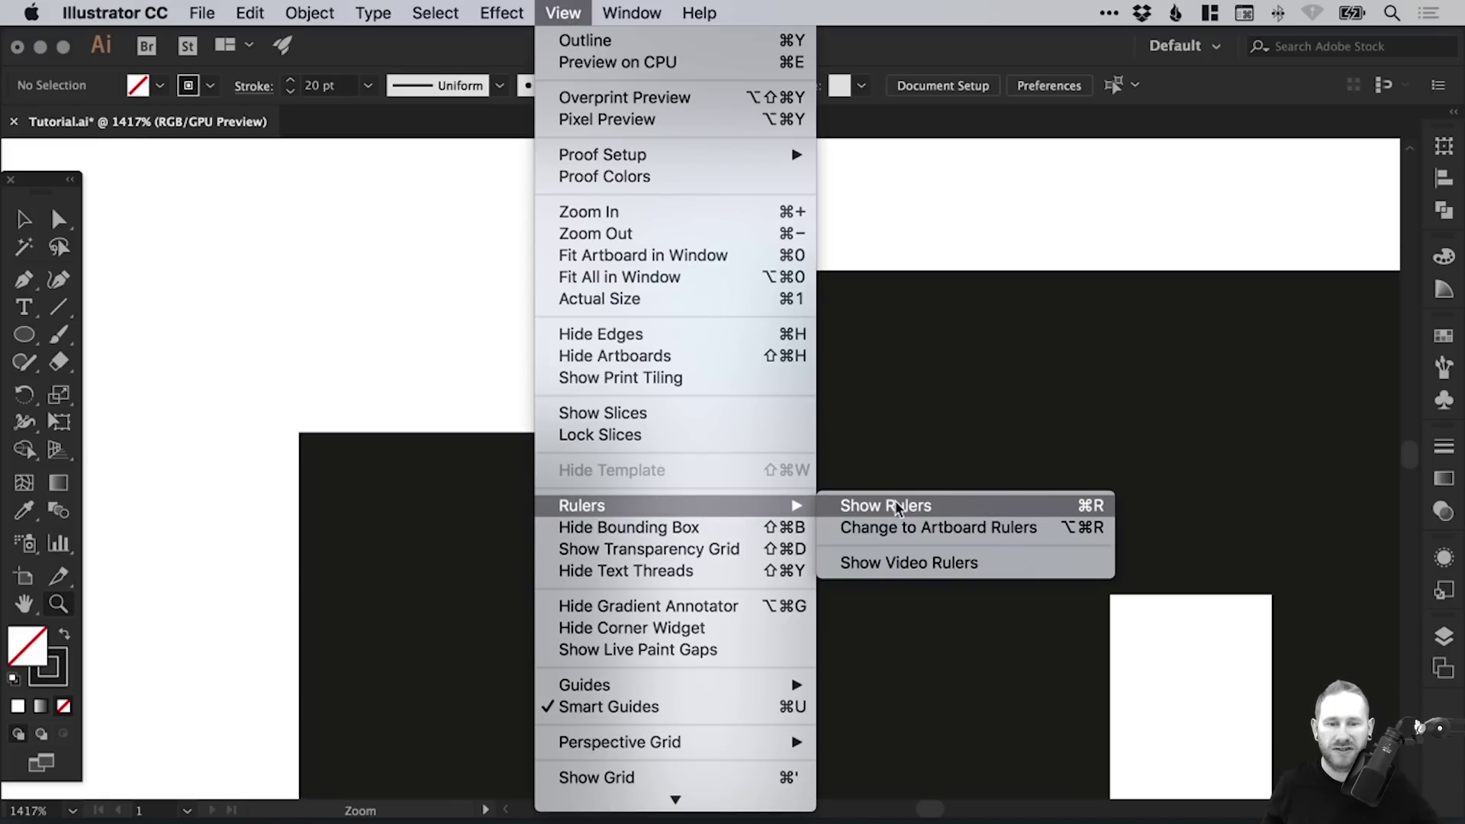
click(967, 505)
drag(500, 150, 506, 269)
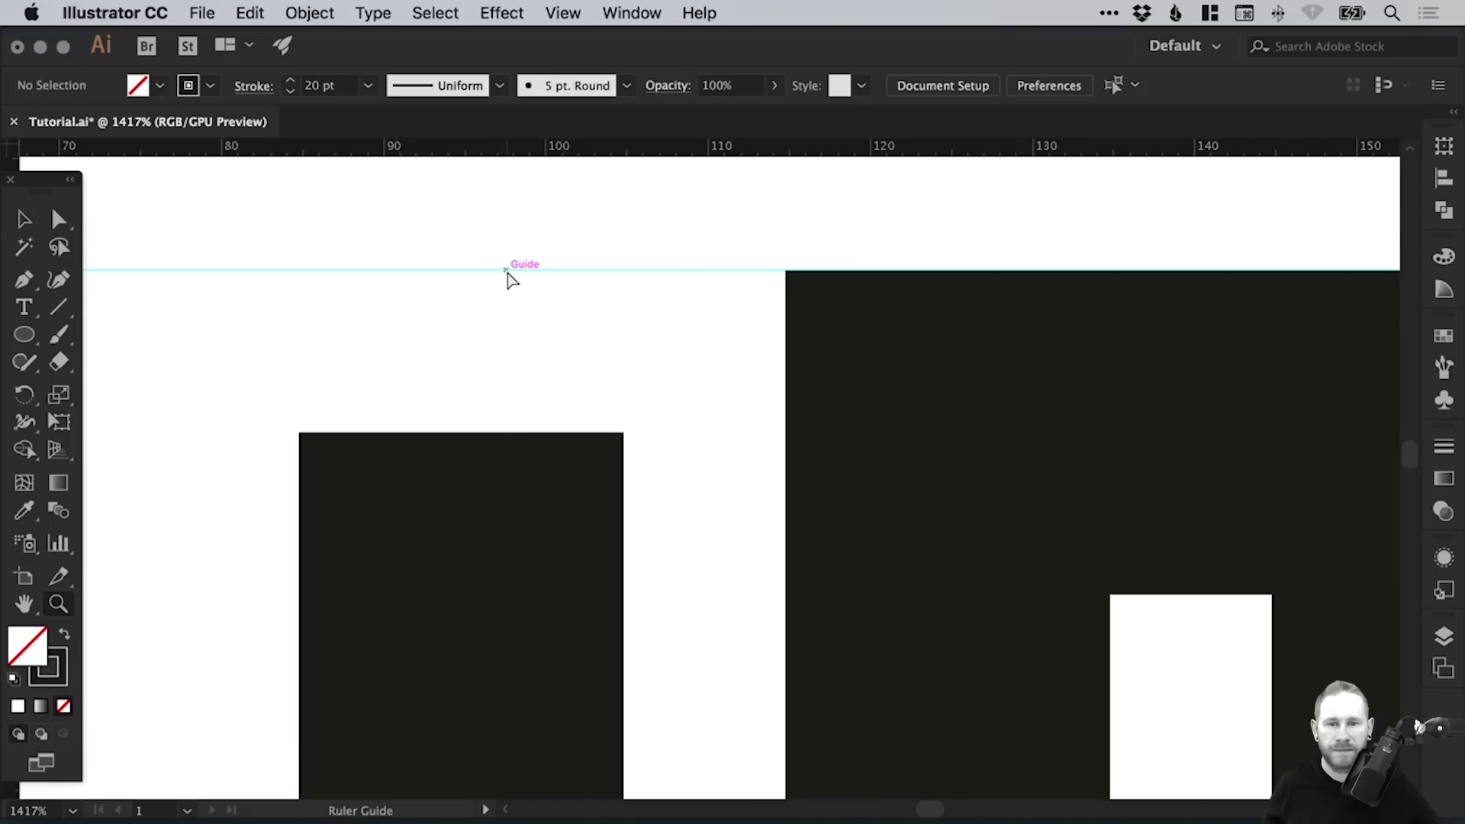
click(60, 220)
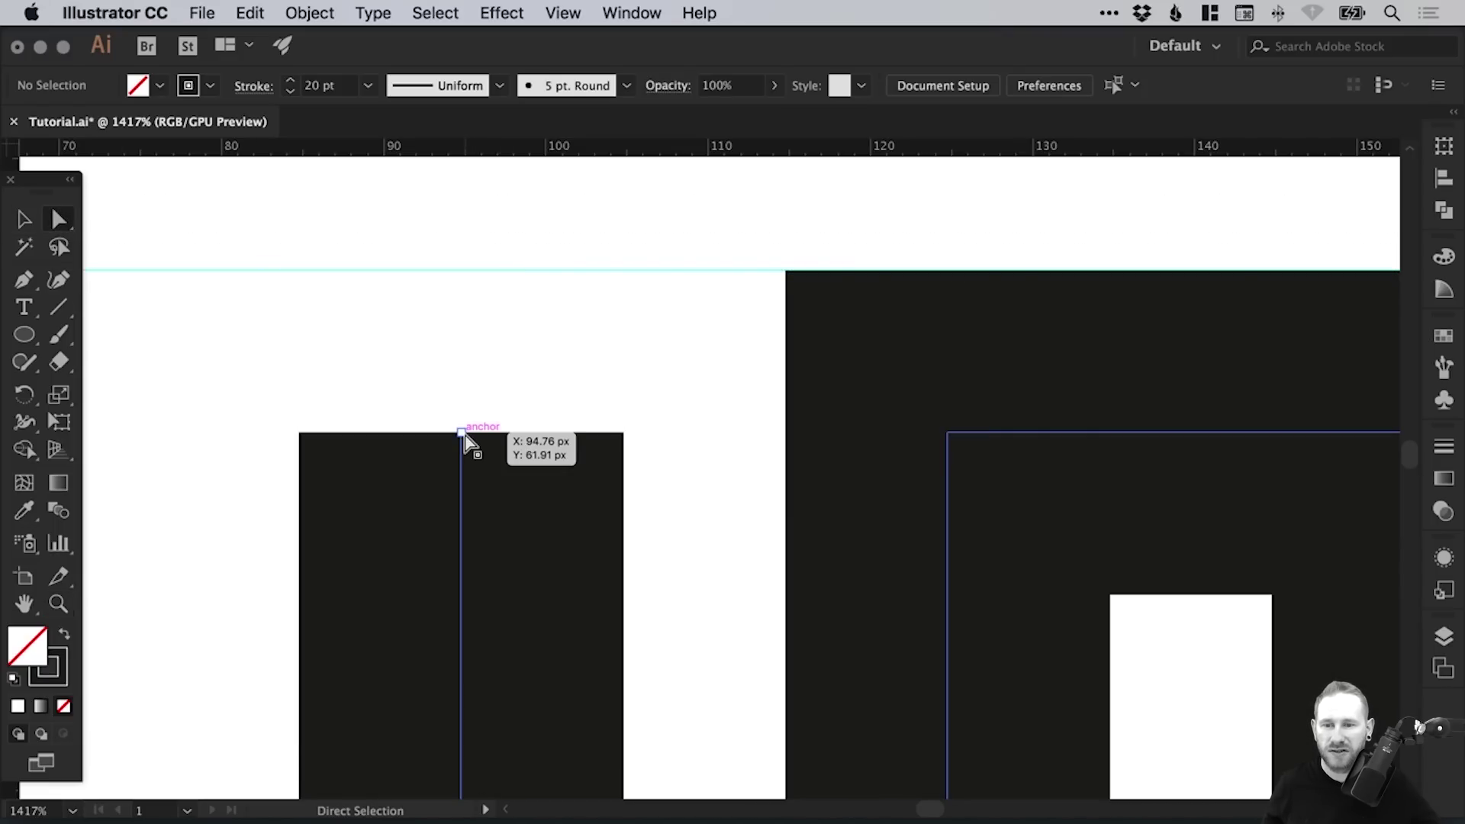
drag(461, 433, 462, 271)
click(506, 223)
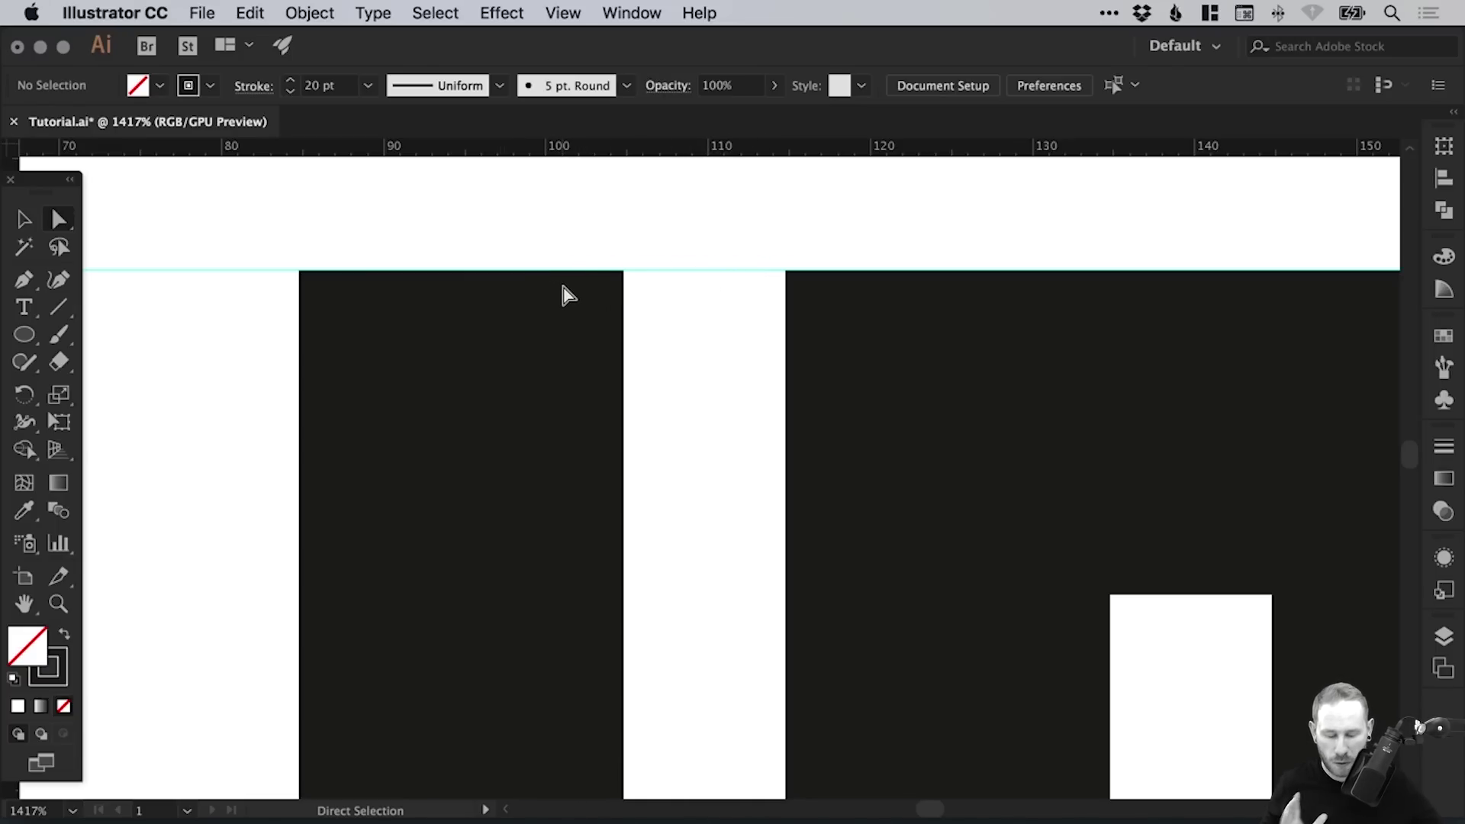
key(super+minus)
key(super+minus)
key(super+minus)
key(super+minus)
key(super+minus)
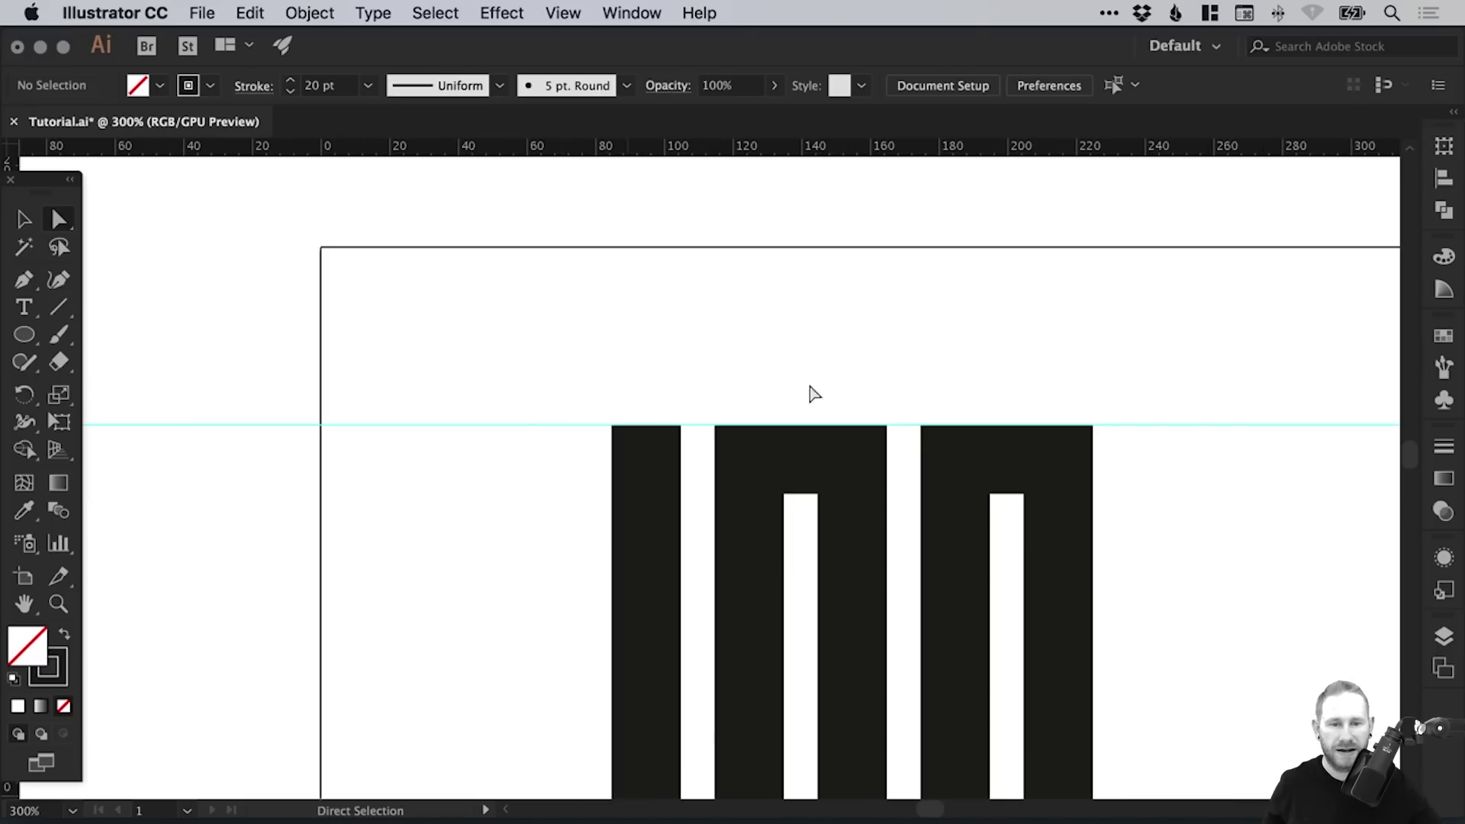
- Zoom in on the right arm and drag its short strip's top anchor up to the guide
drag(815, 394, 598, 363)
drag(1335, 359, 679, 394)
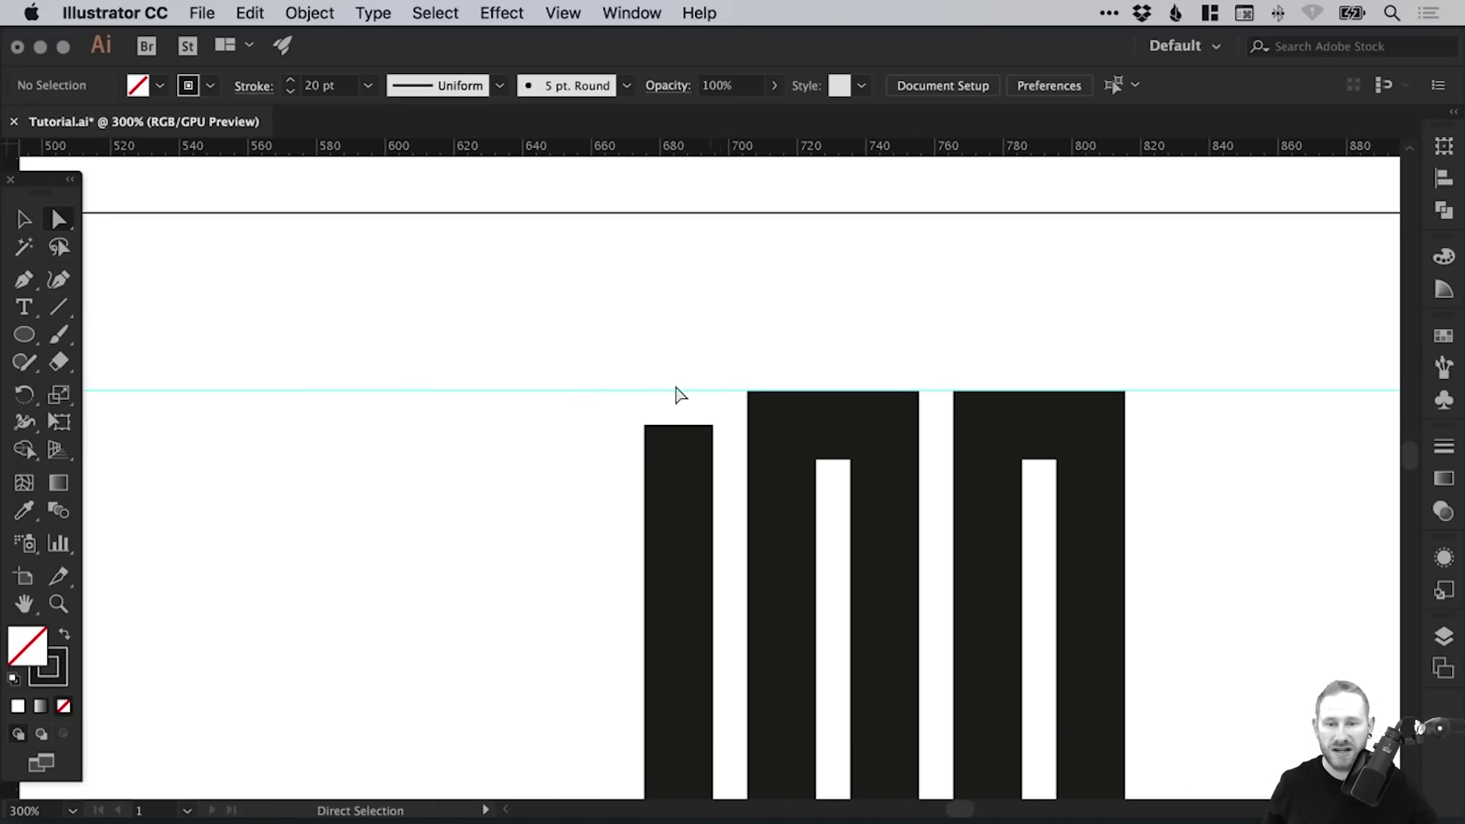
key(z)
drag(582, 367, 844, 516)
click(661, 399)
click(701, 496)
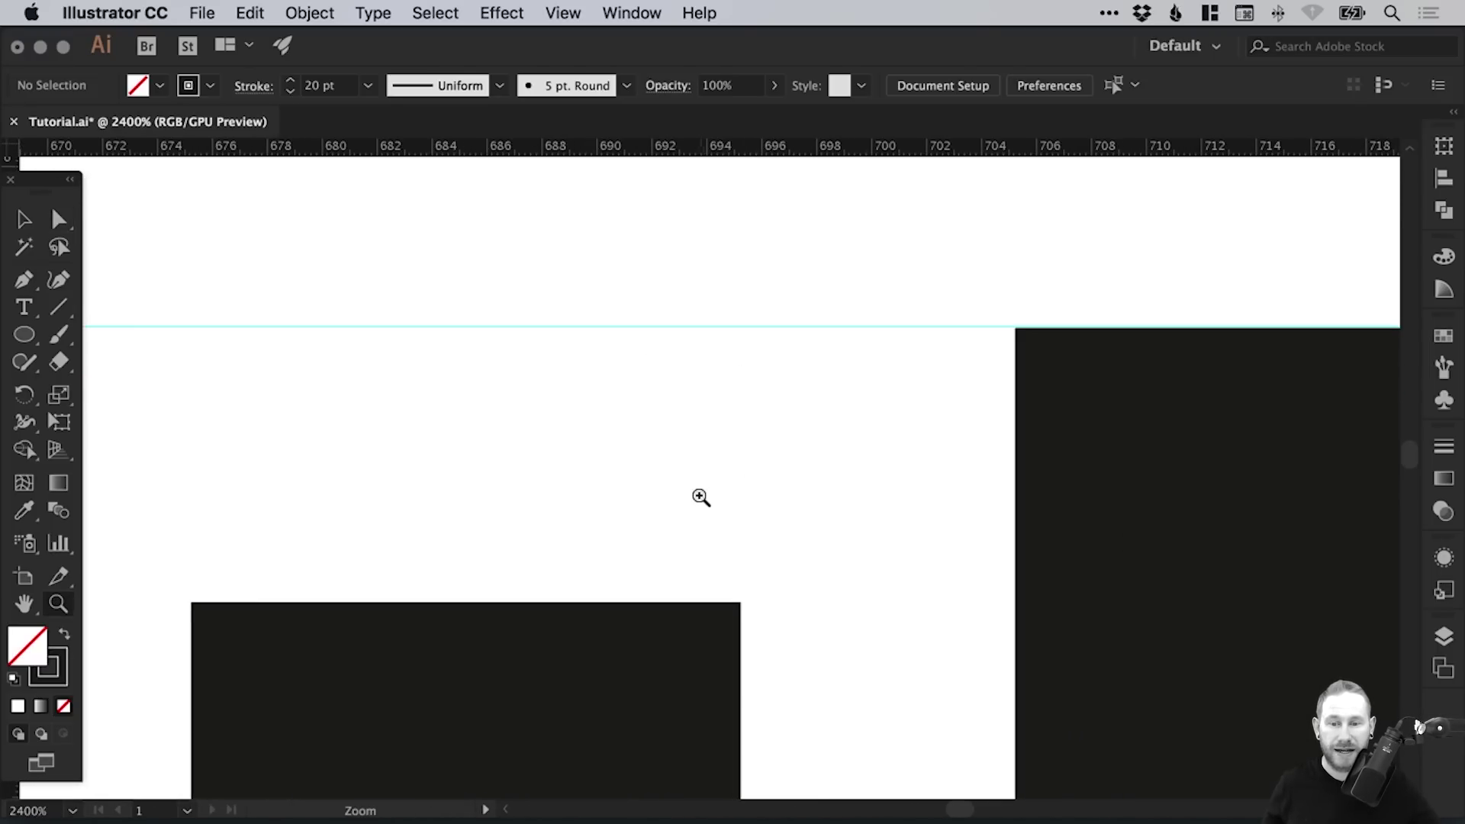
drag(701, 498, 713, 488)
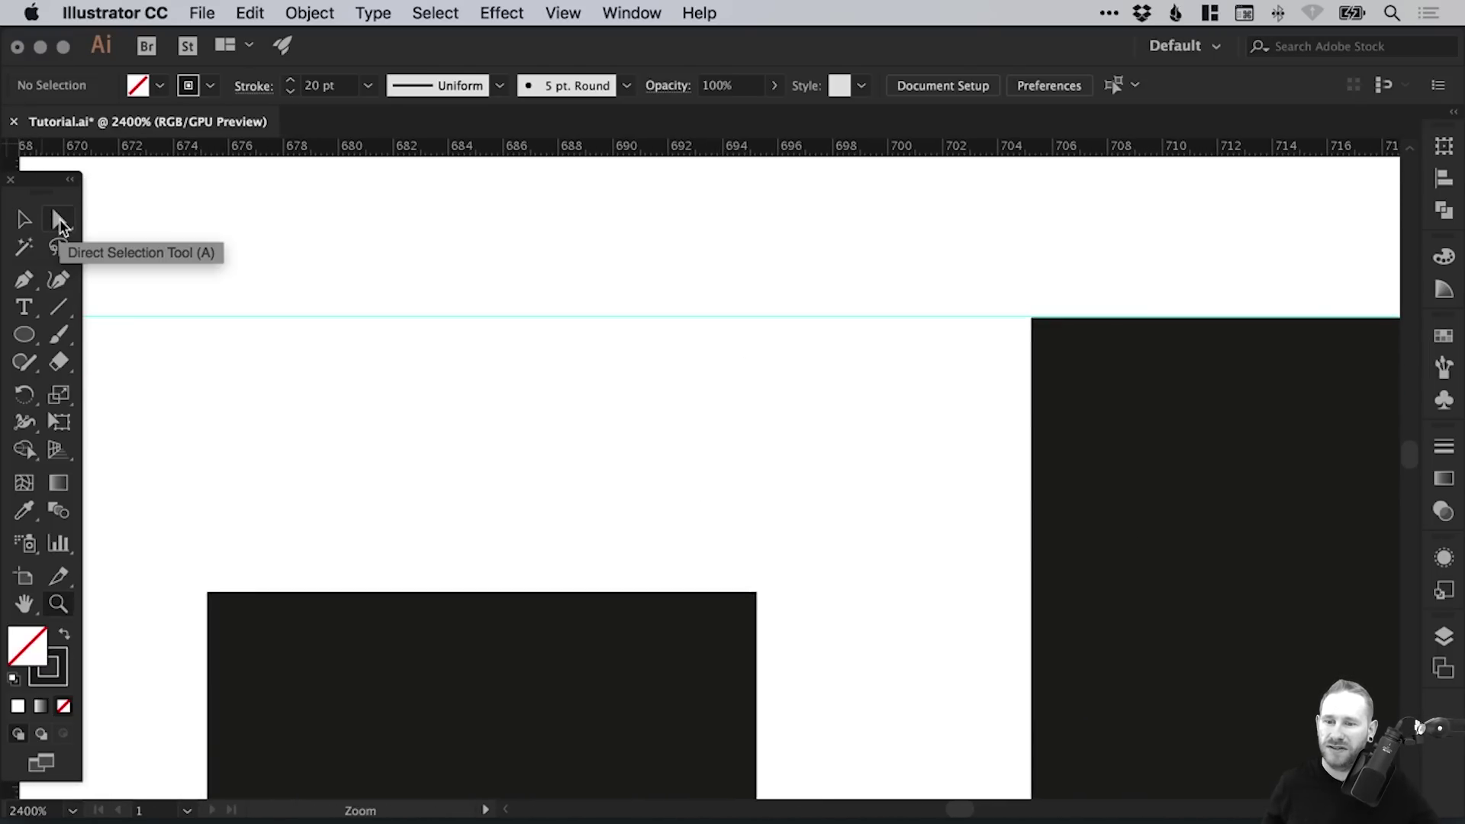
click(60, 221)
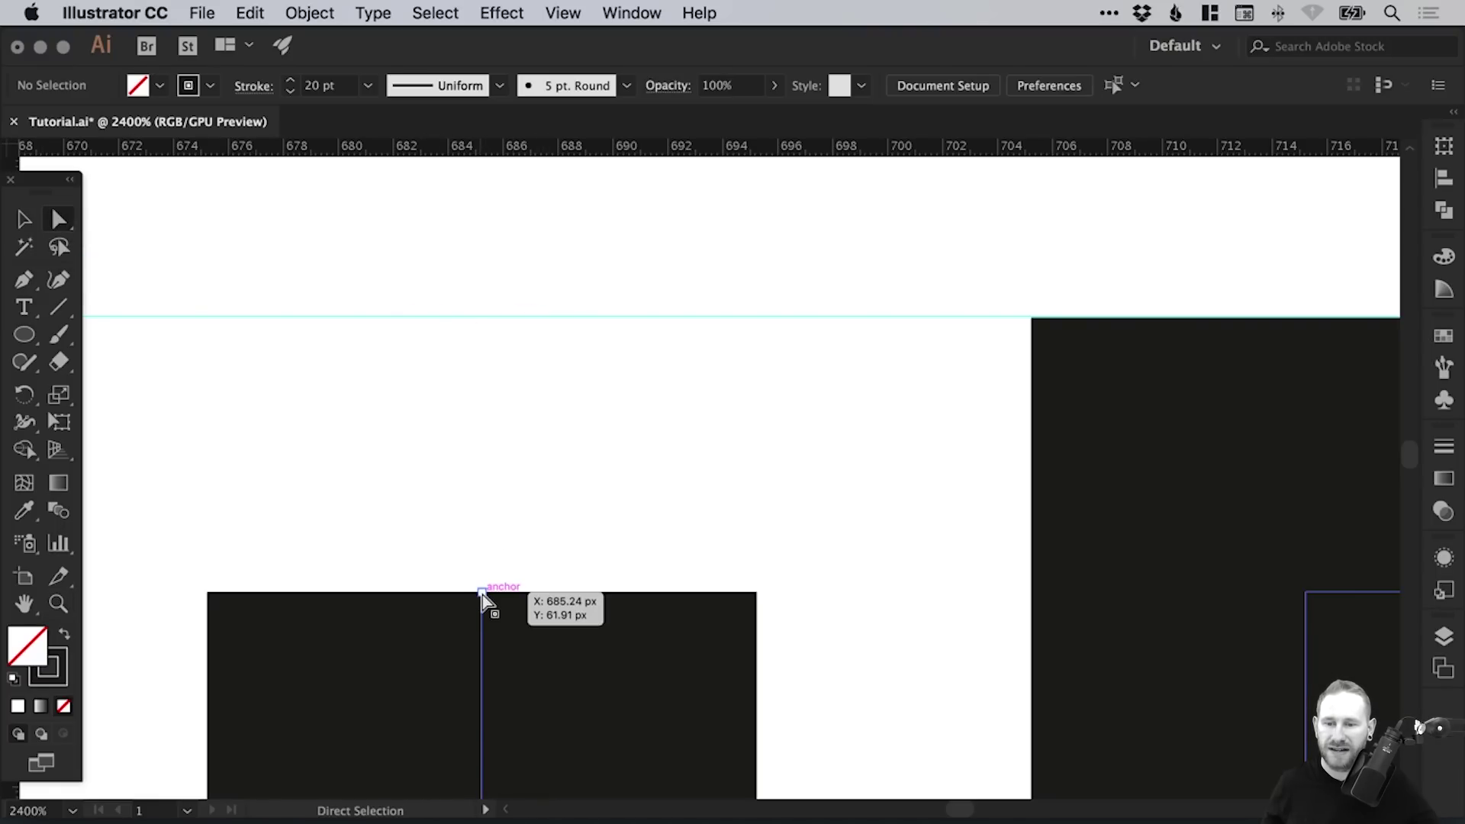
drag(482, 594, 482, 318)
click(641, 276)
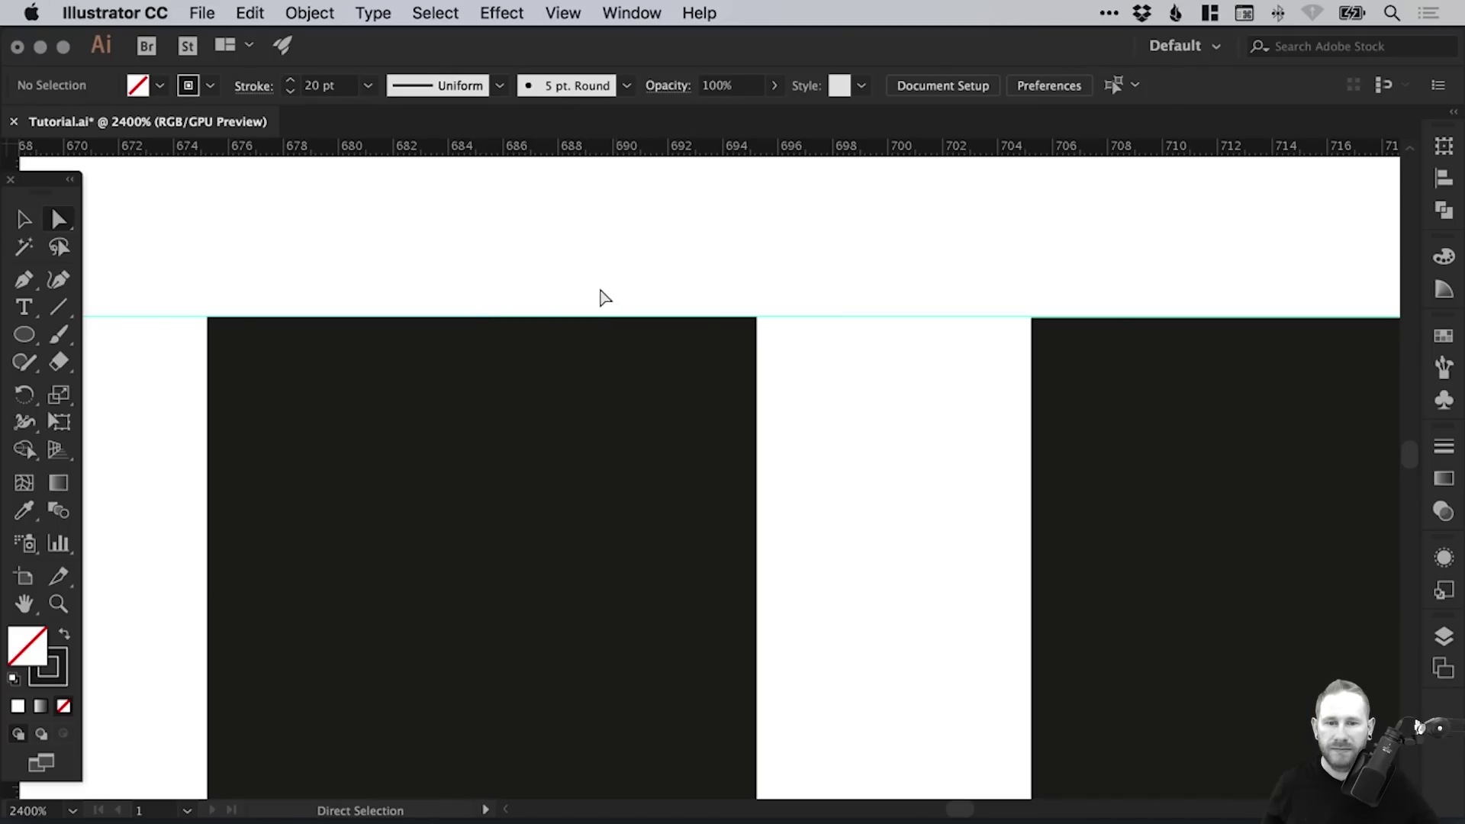
key(super+minus)
key(super+minus)
key(super+minus)
key(super+minus)
key(super+minus)
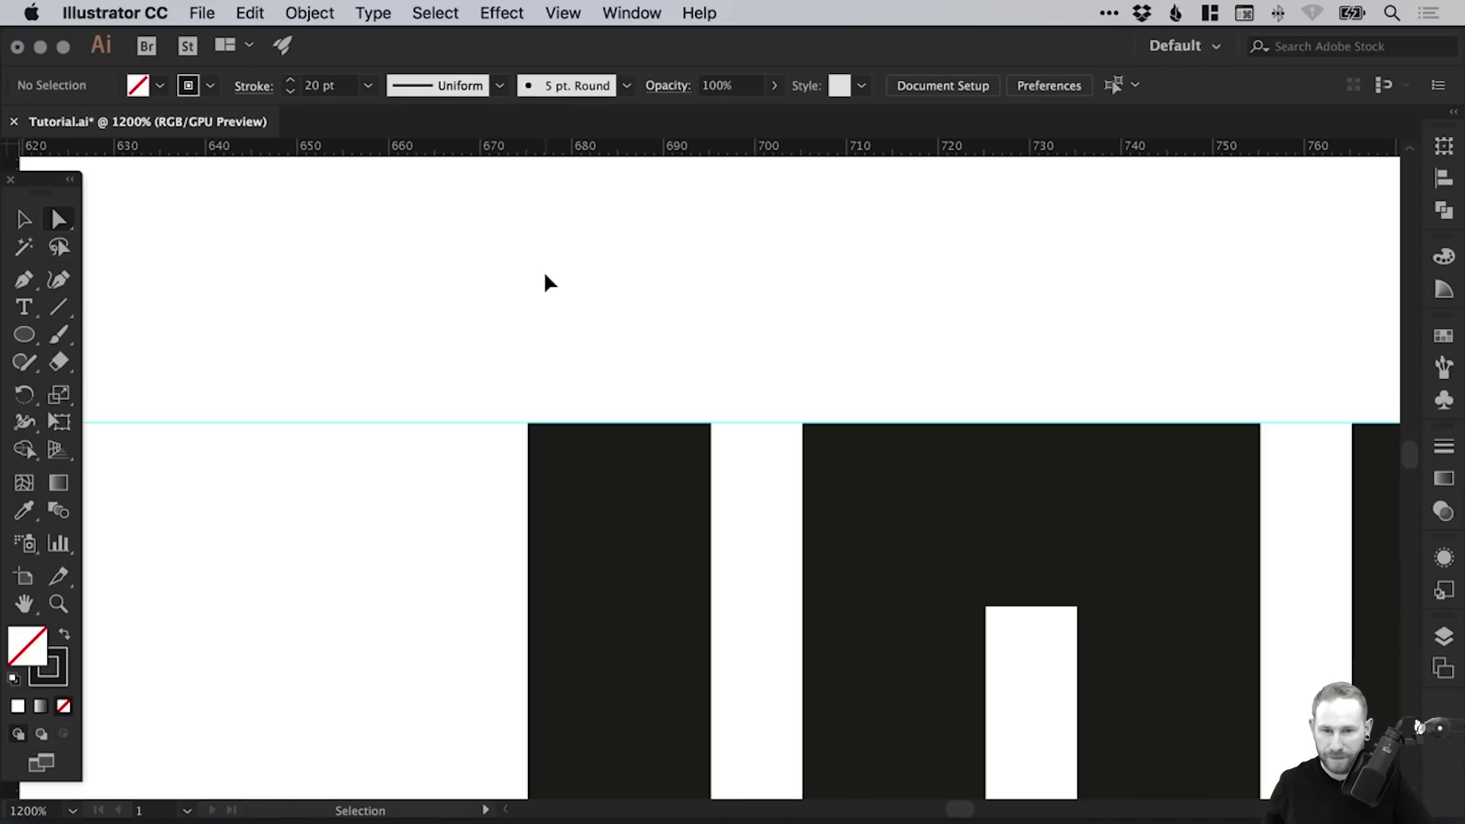
- Hide the rulers and zoom out on the U
click(571, 15)
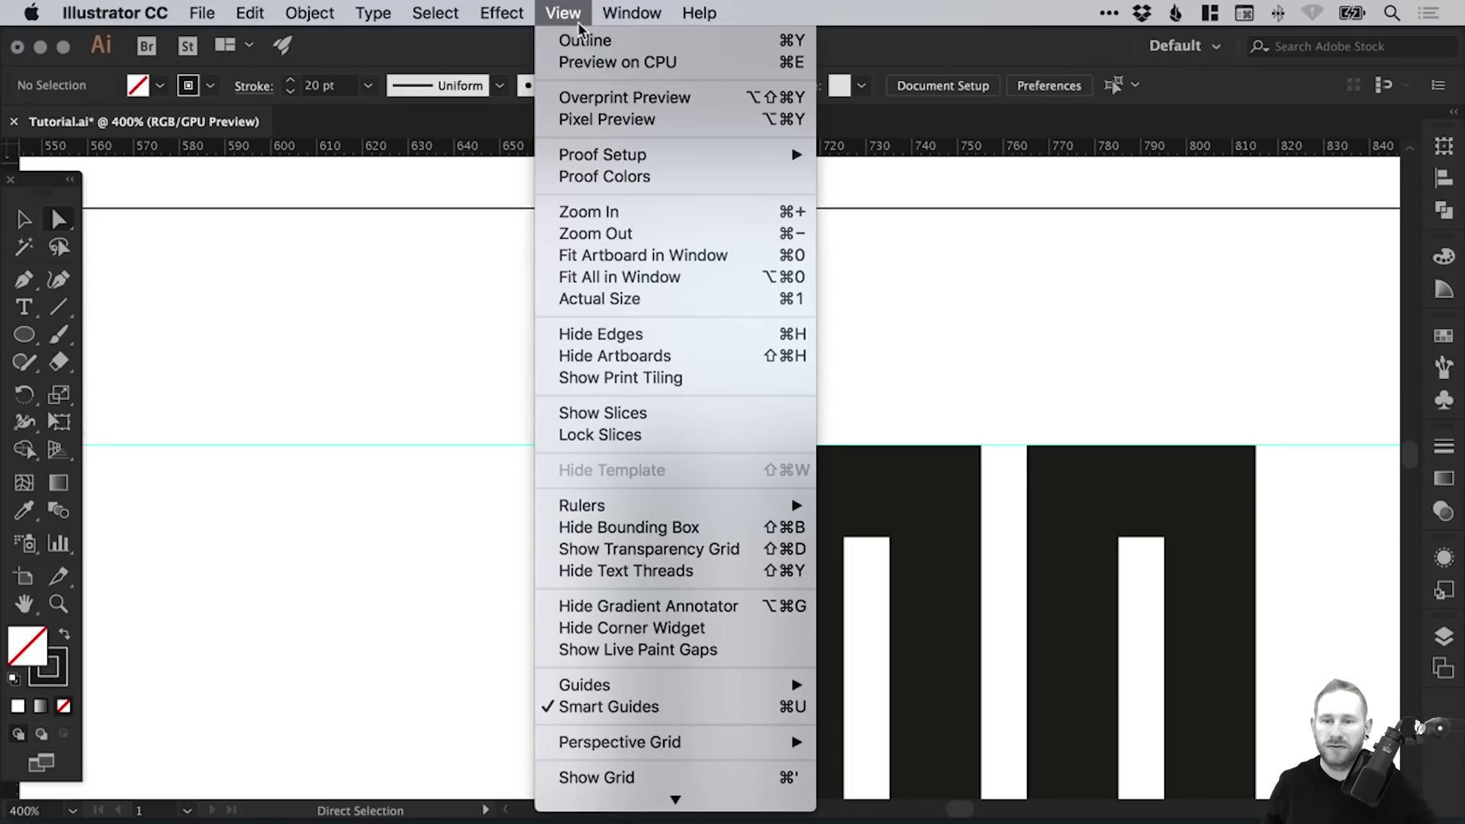
mouse_move(762, 506)
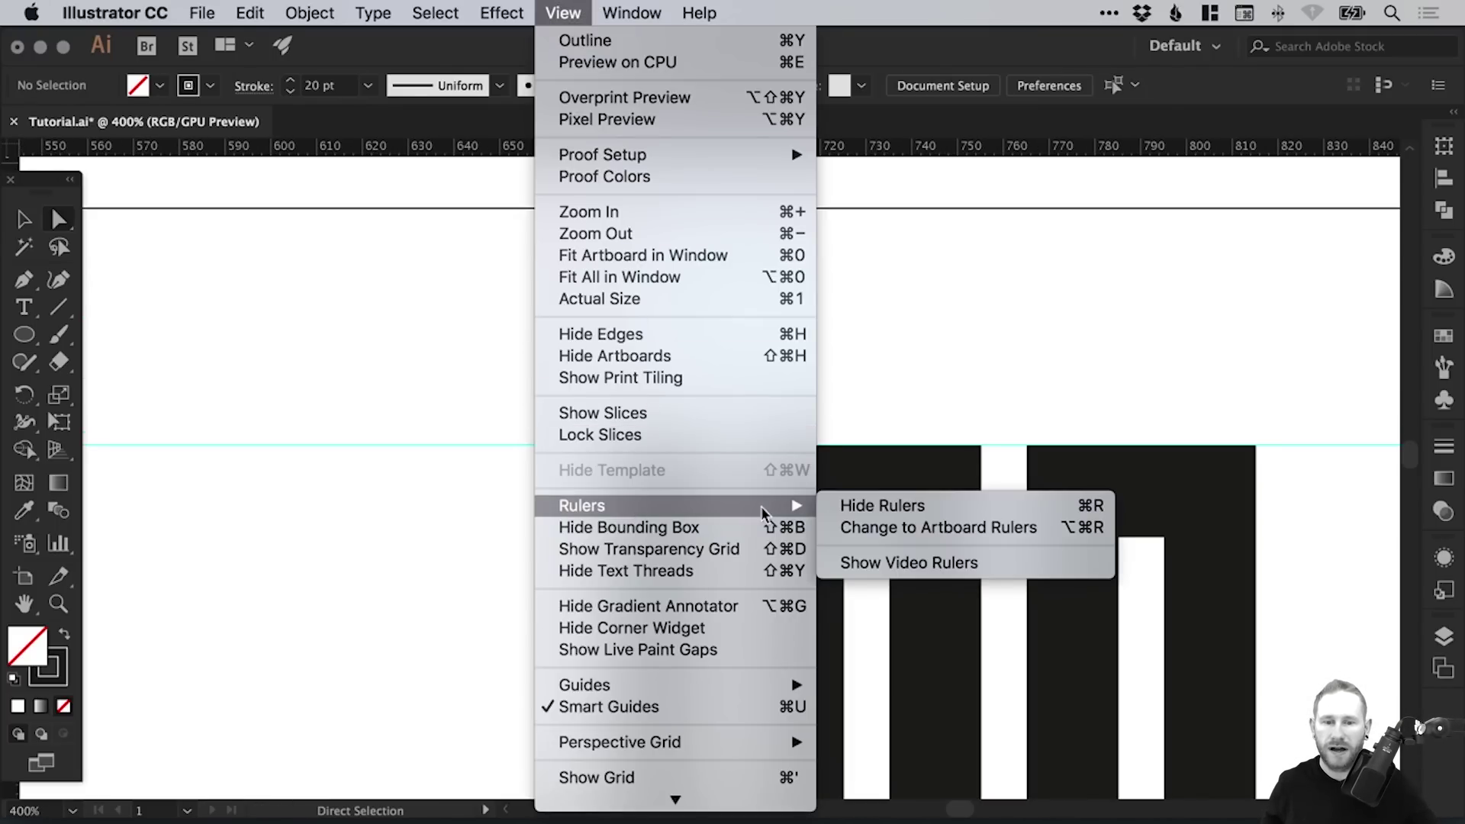
click(863, 505)
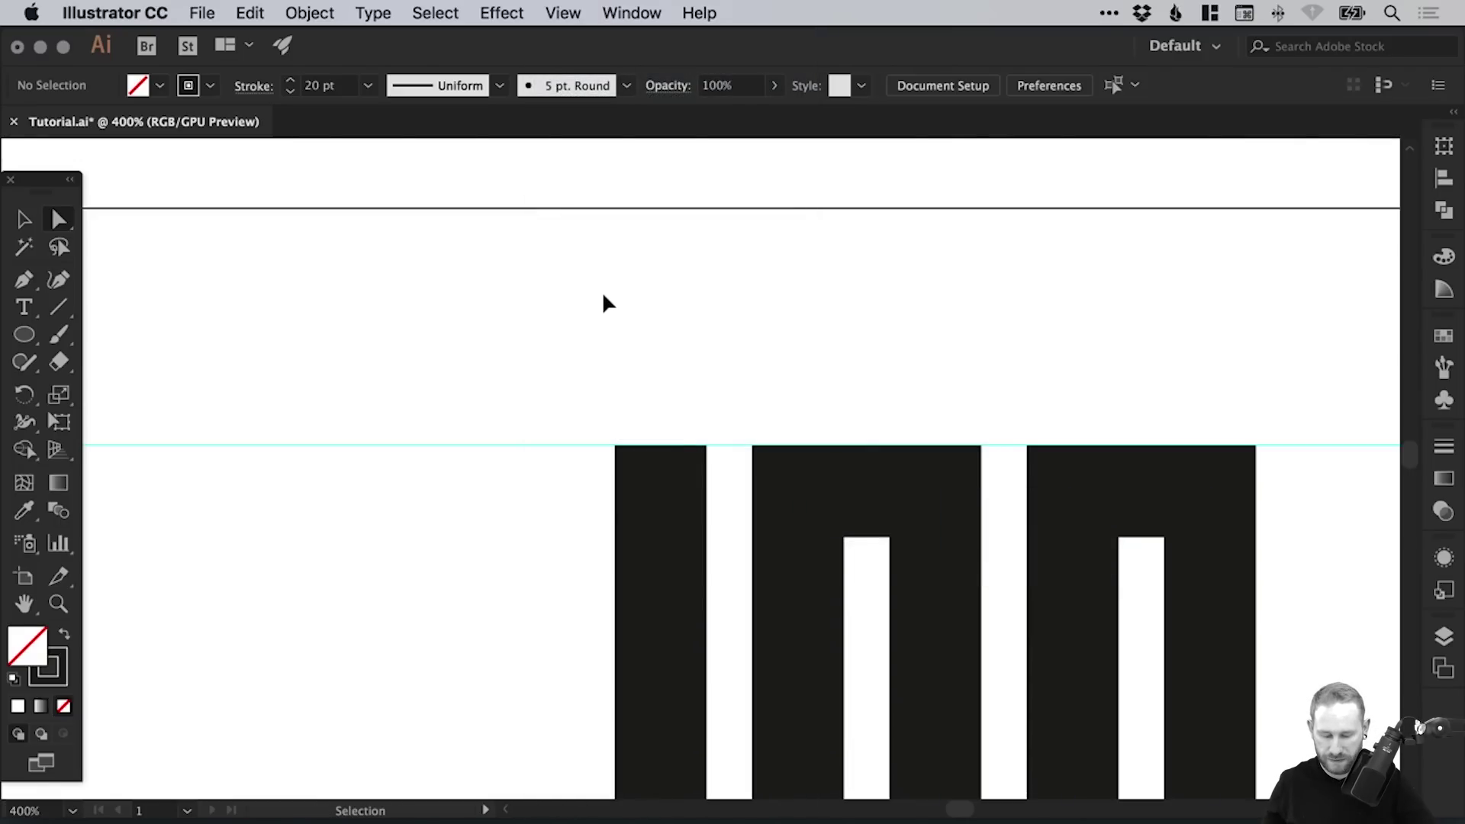
key(super+minus)
key(super+minus)
- Hide the guides and fit the whole artboard in the window
click(562, 12)
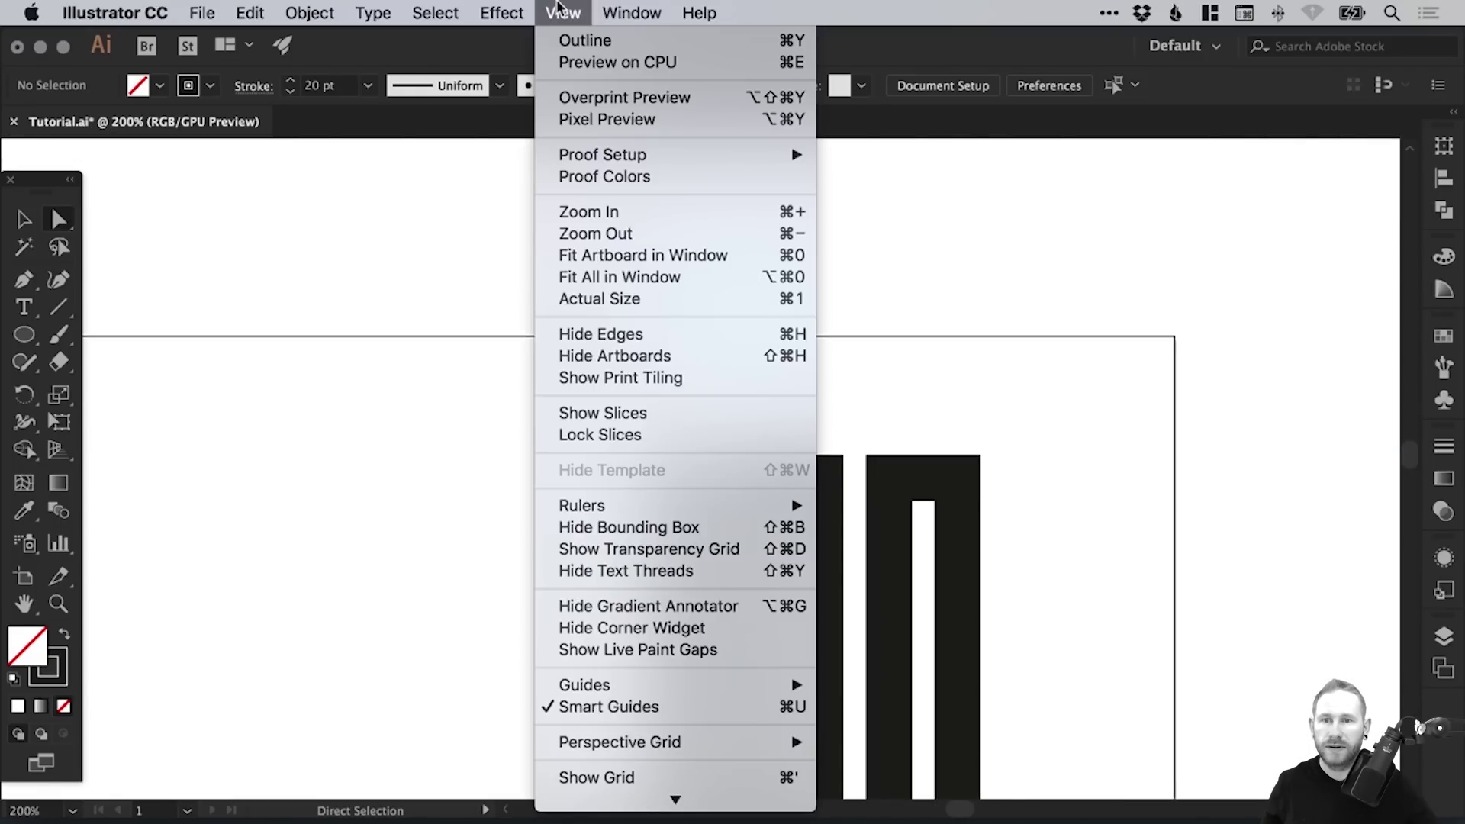
mouse_move(675, 688)
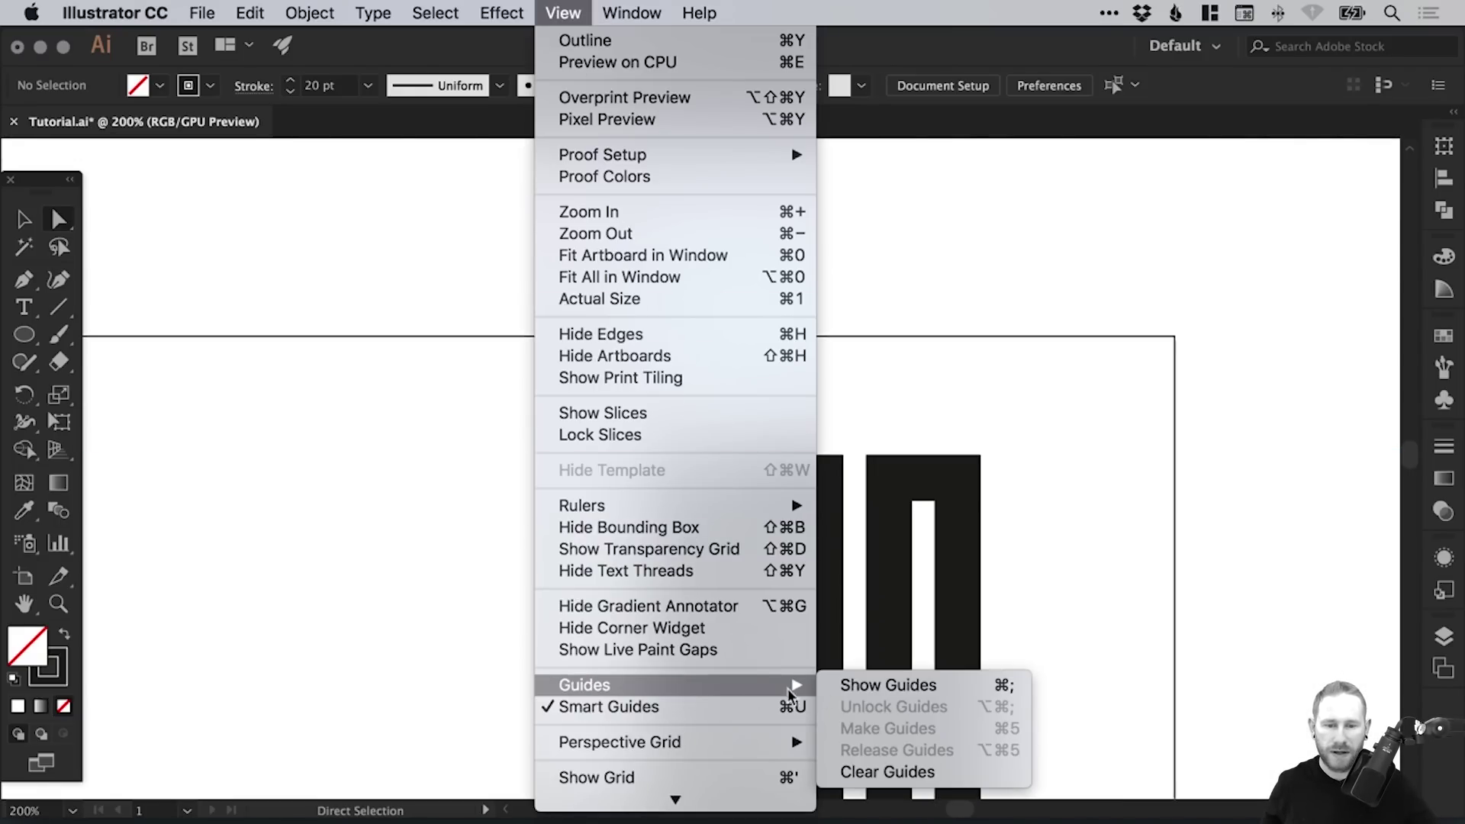
click(940, 684)
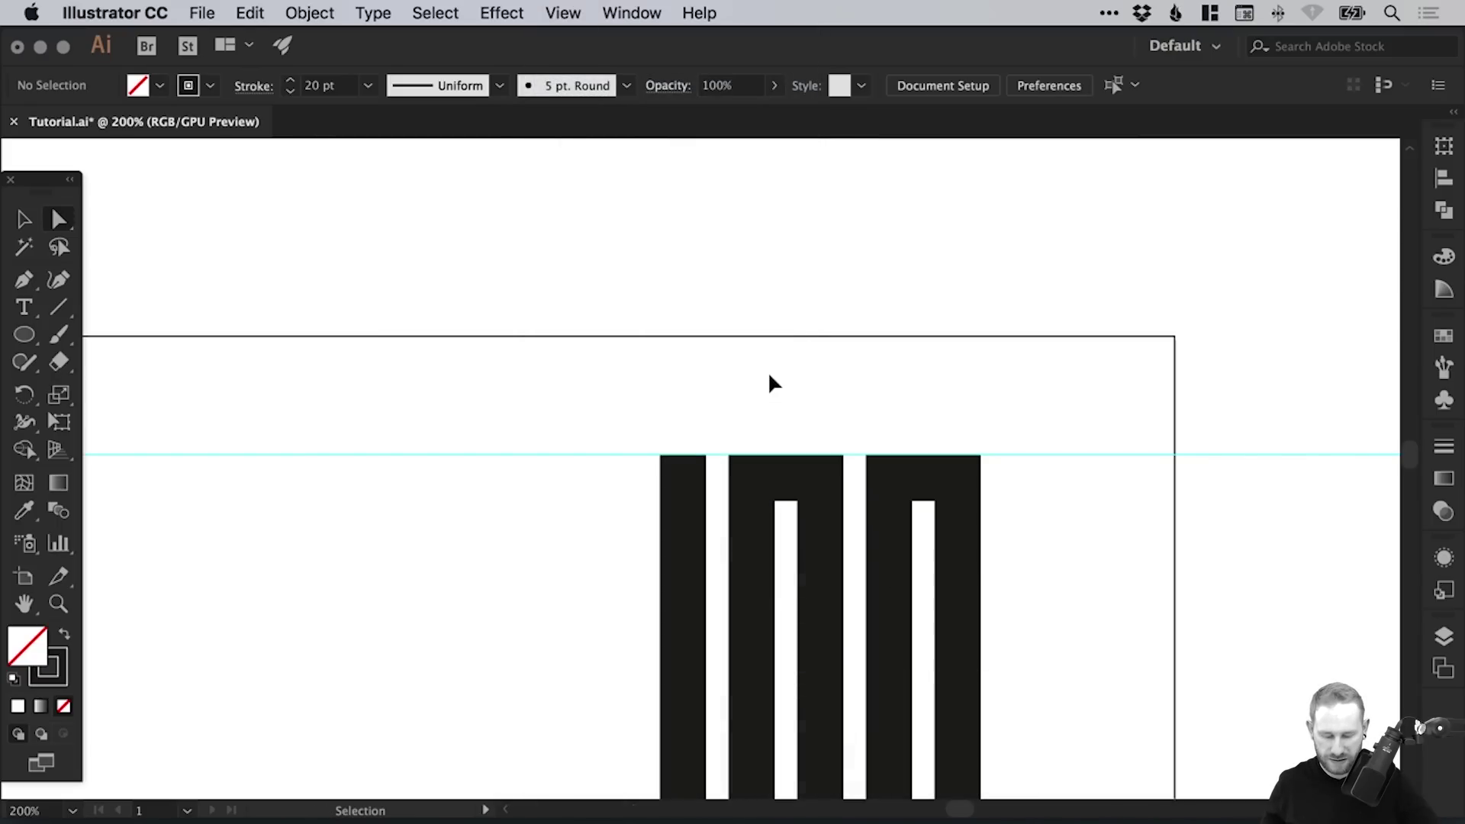
click(545, 12)
mouse_move(670, 685)
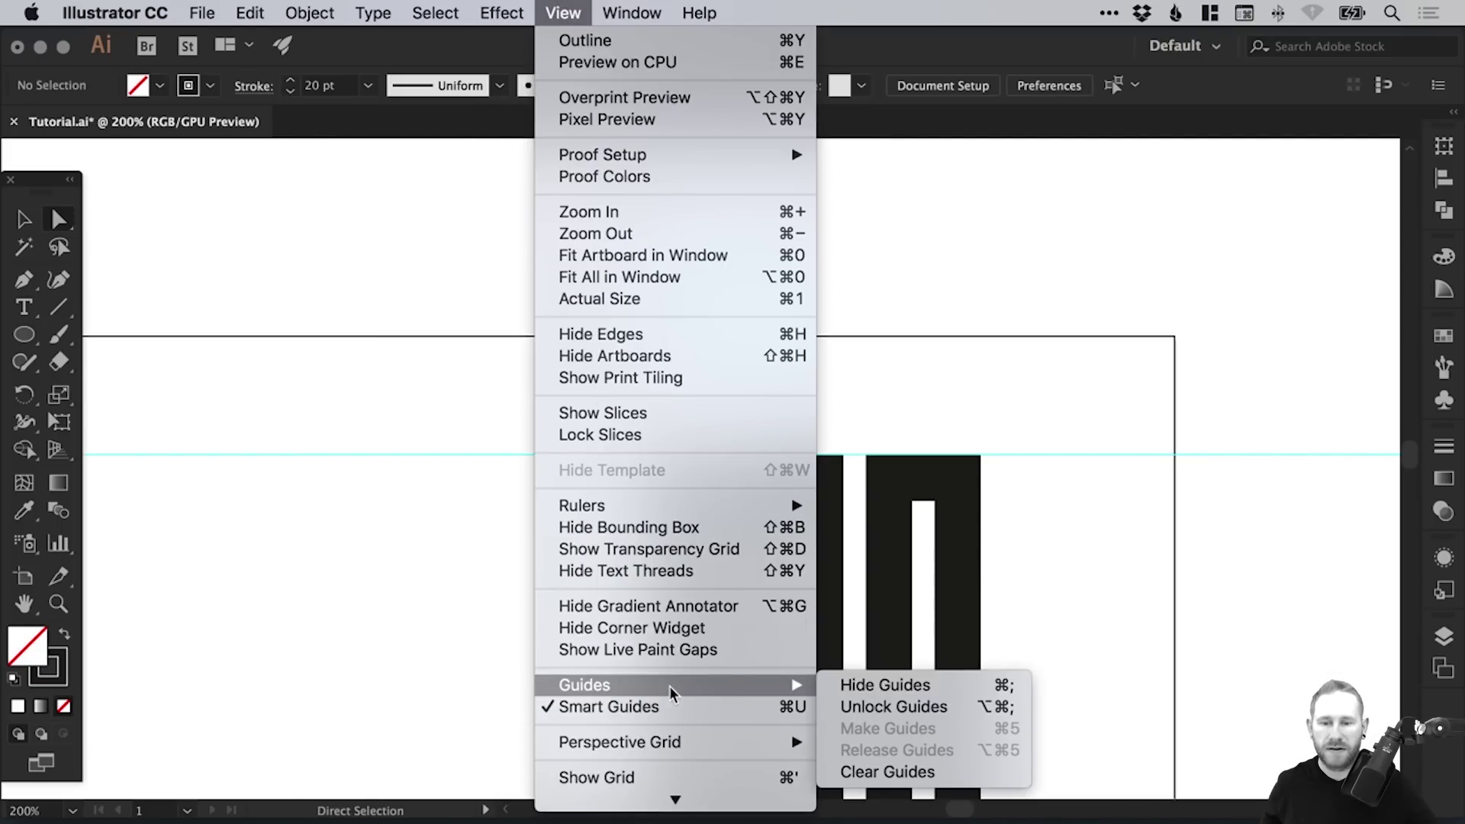
click(899, 683)
key(v)
key(super+0)
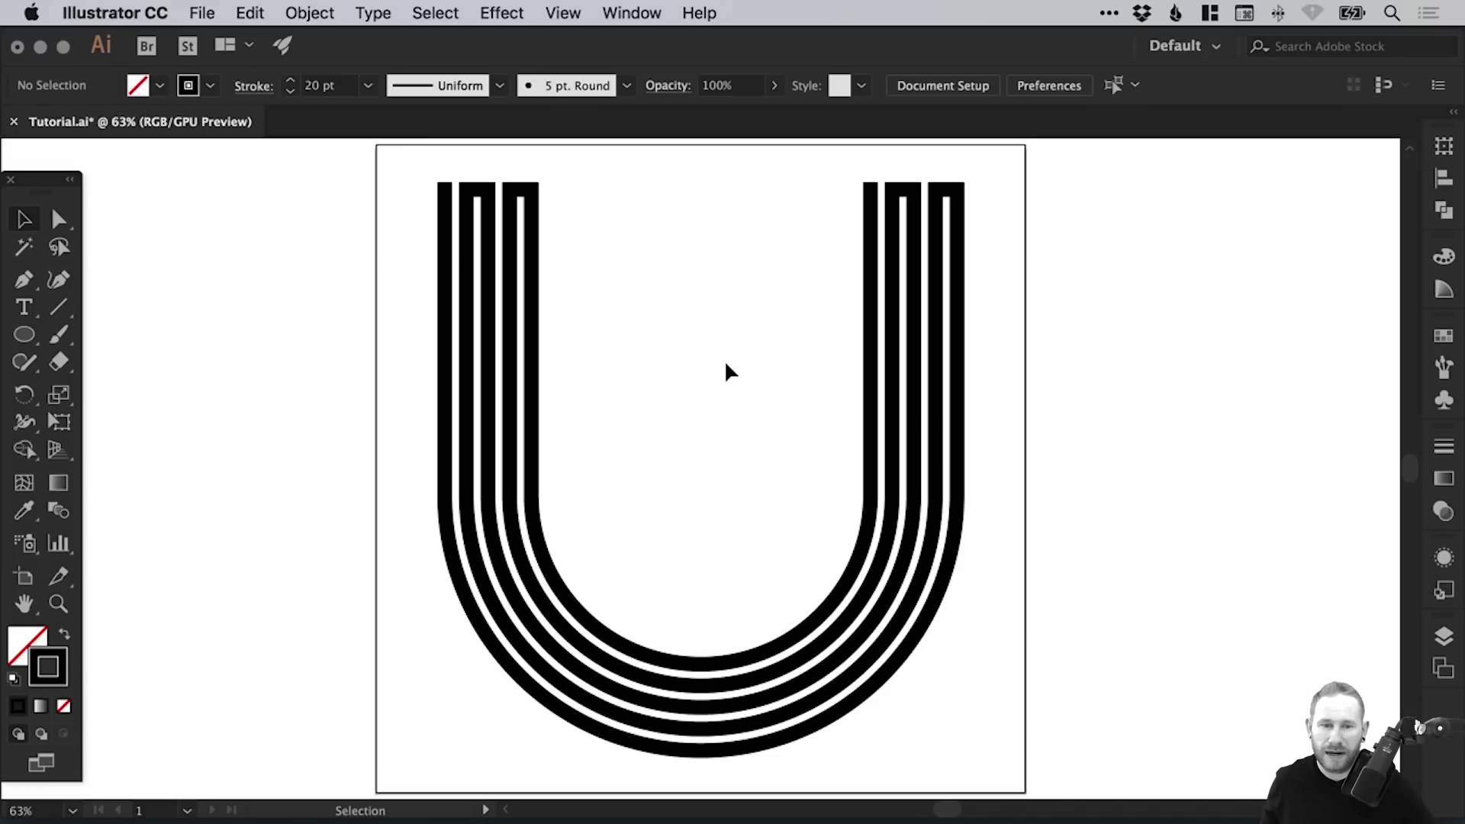
- Select all the U's strips and give their stroke the CMYK Cyan blue swatch
drag(705, 299, 991, 511)
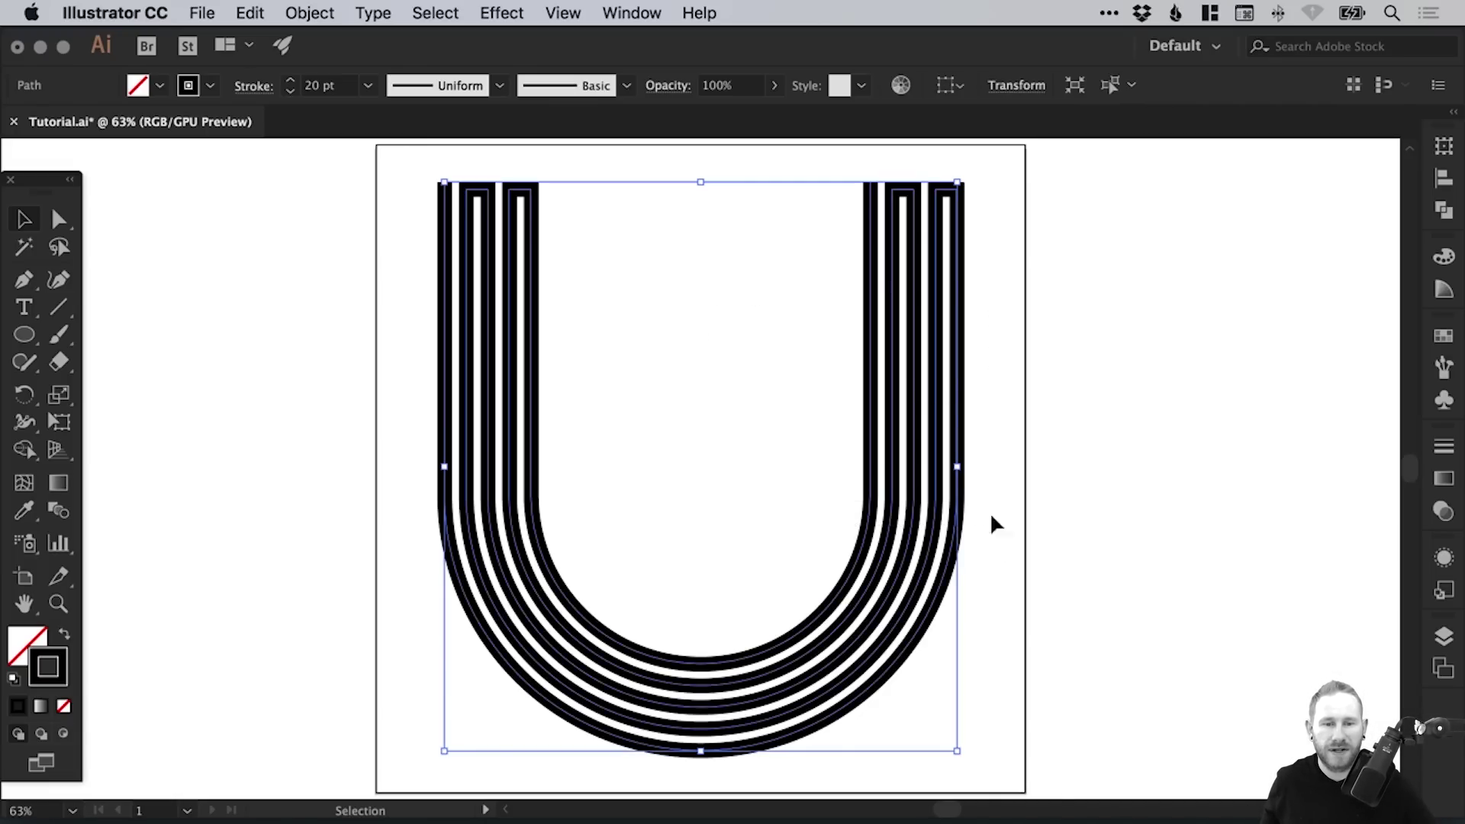
click(1442, 340)
click(1271, 398)
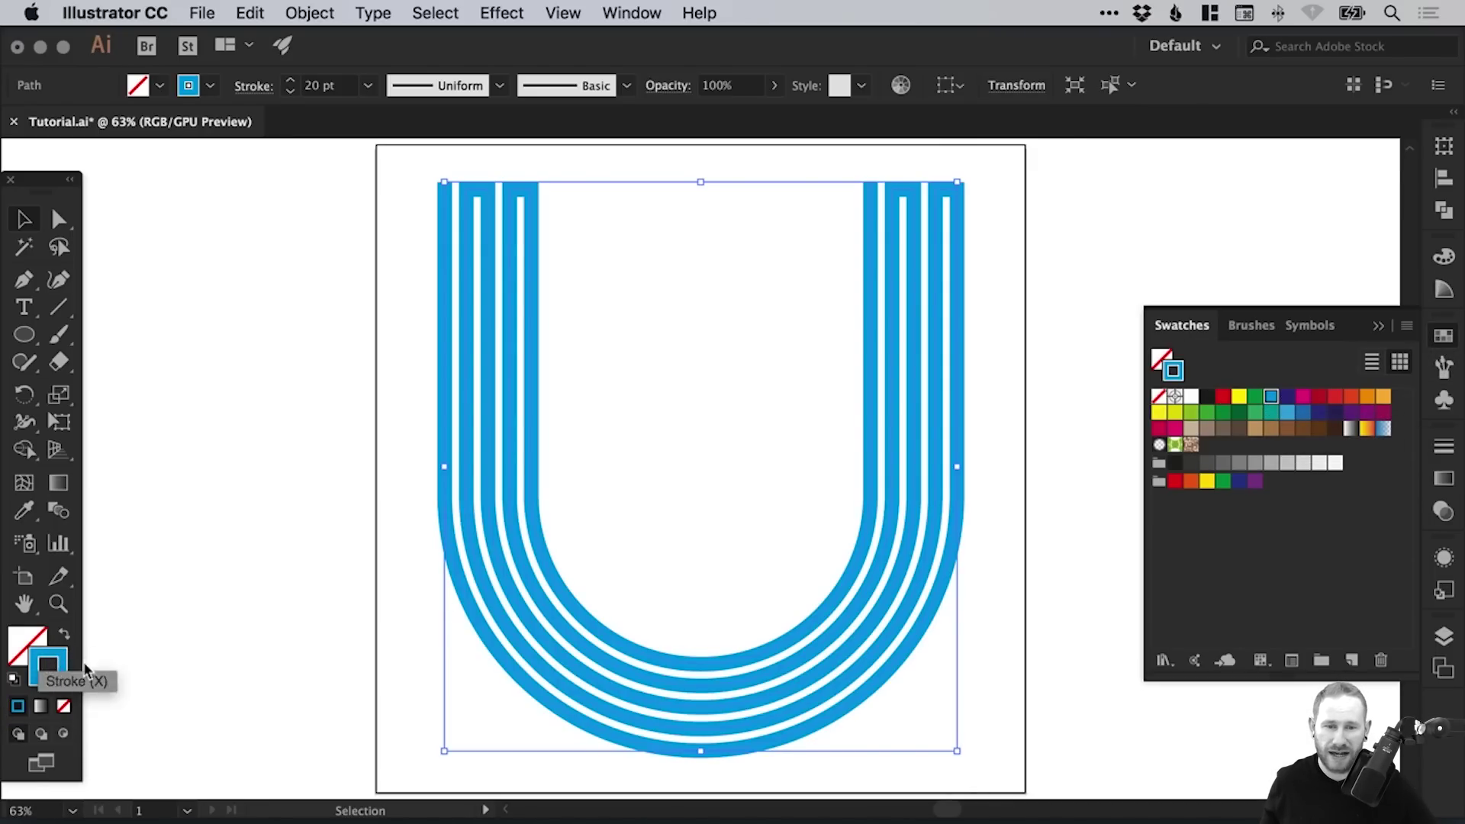
click(1287, 413)
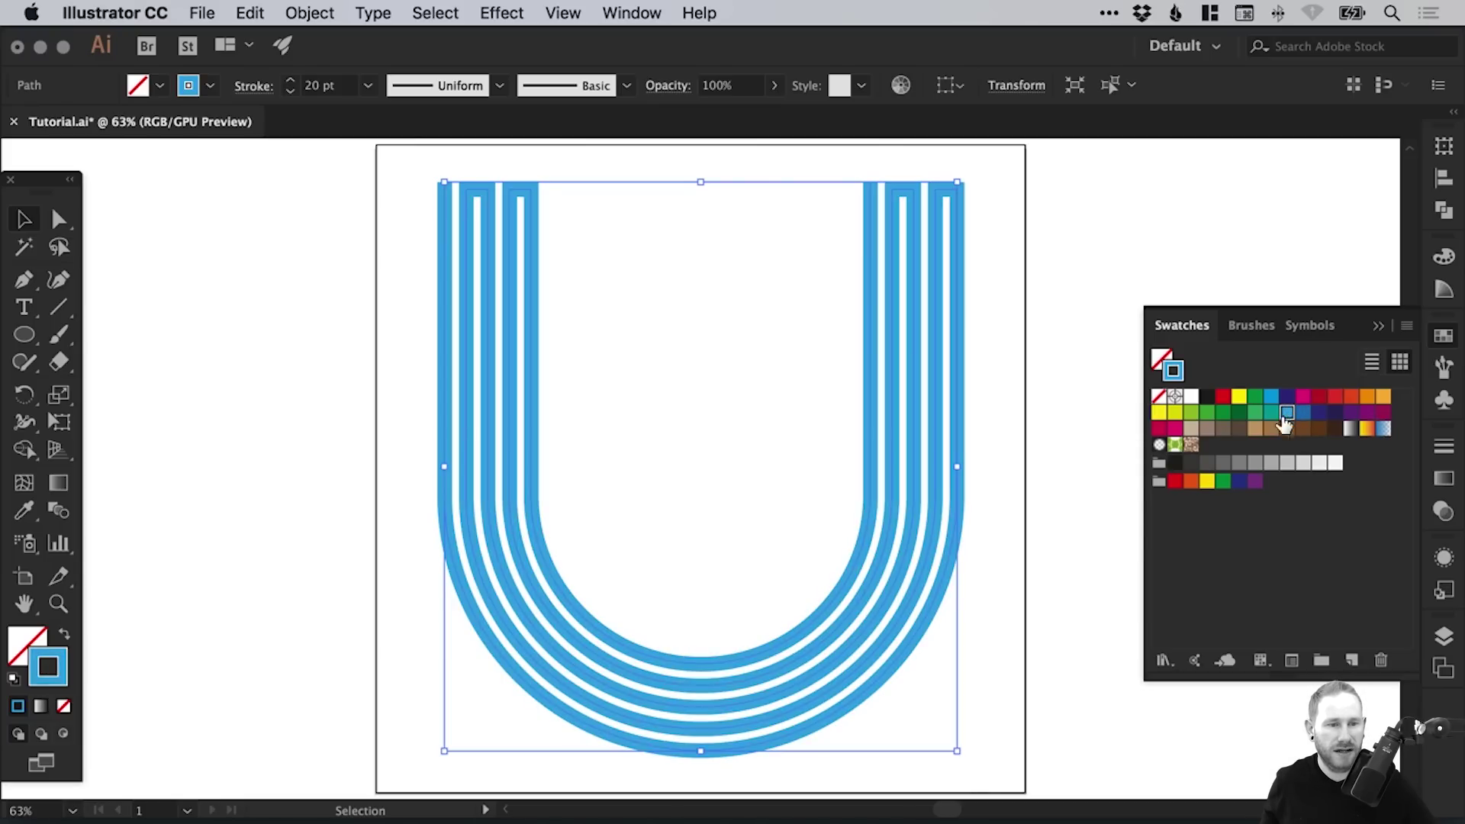
click(1191, 413)
click(1272, 400)
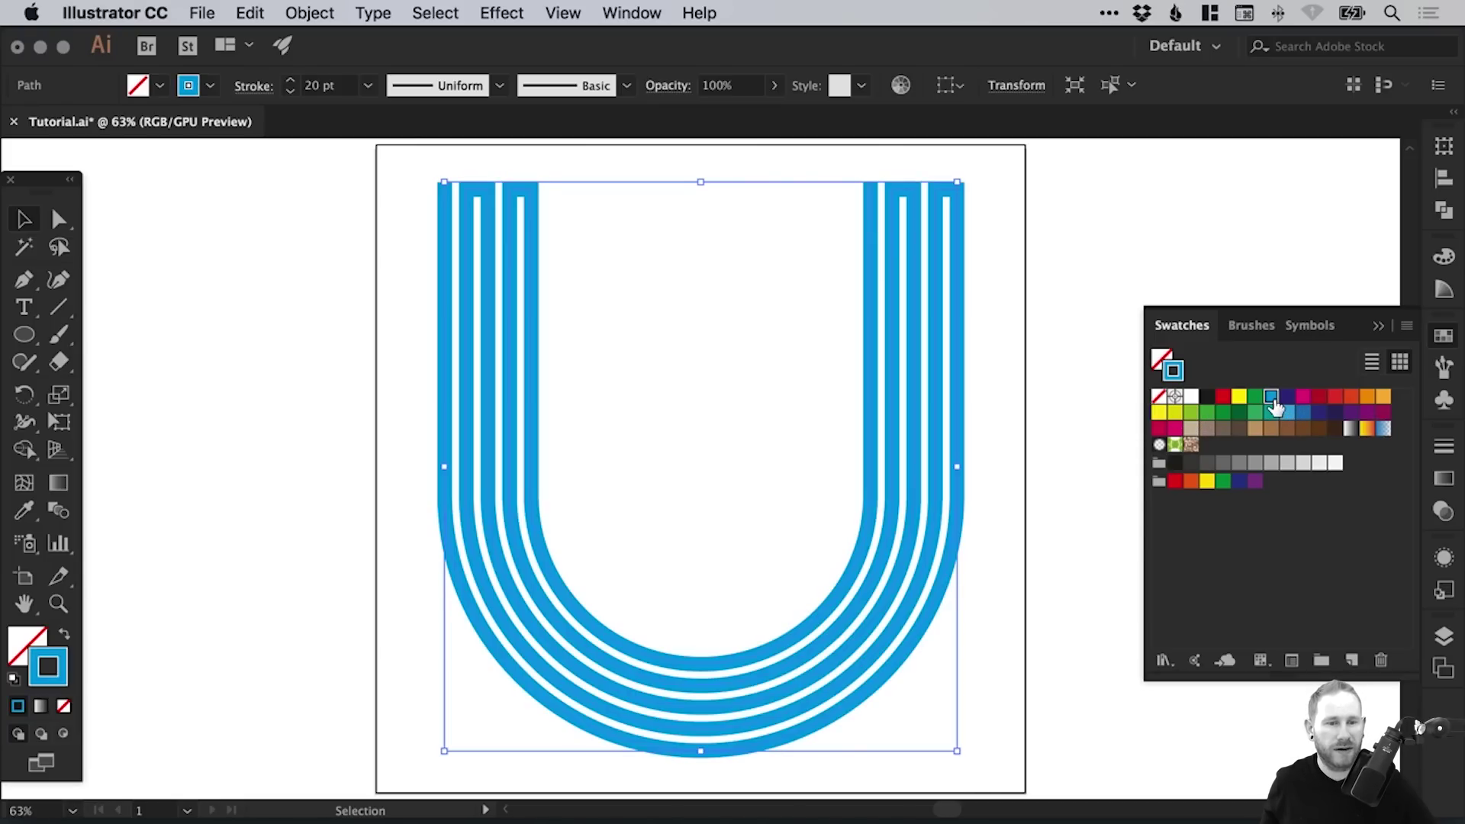
- Apply a gradient to the U's stroke running from purple to magenta
click(1455, 116)
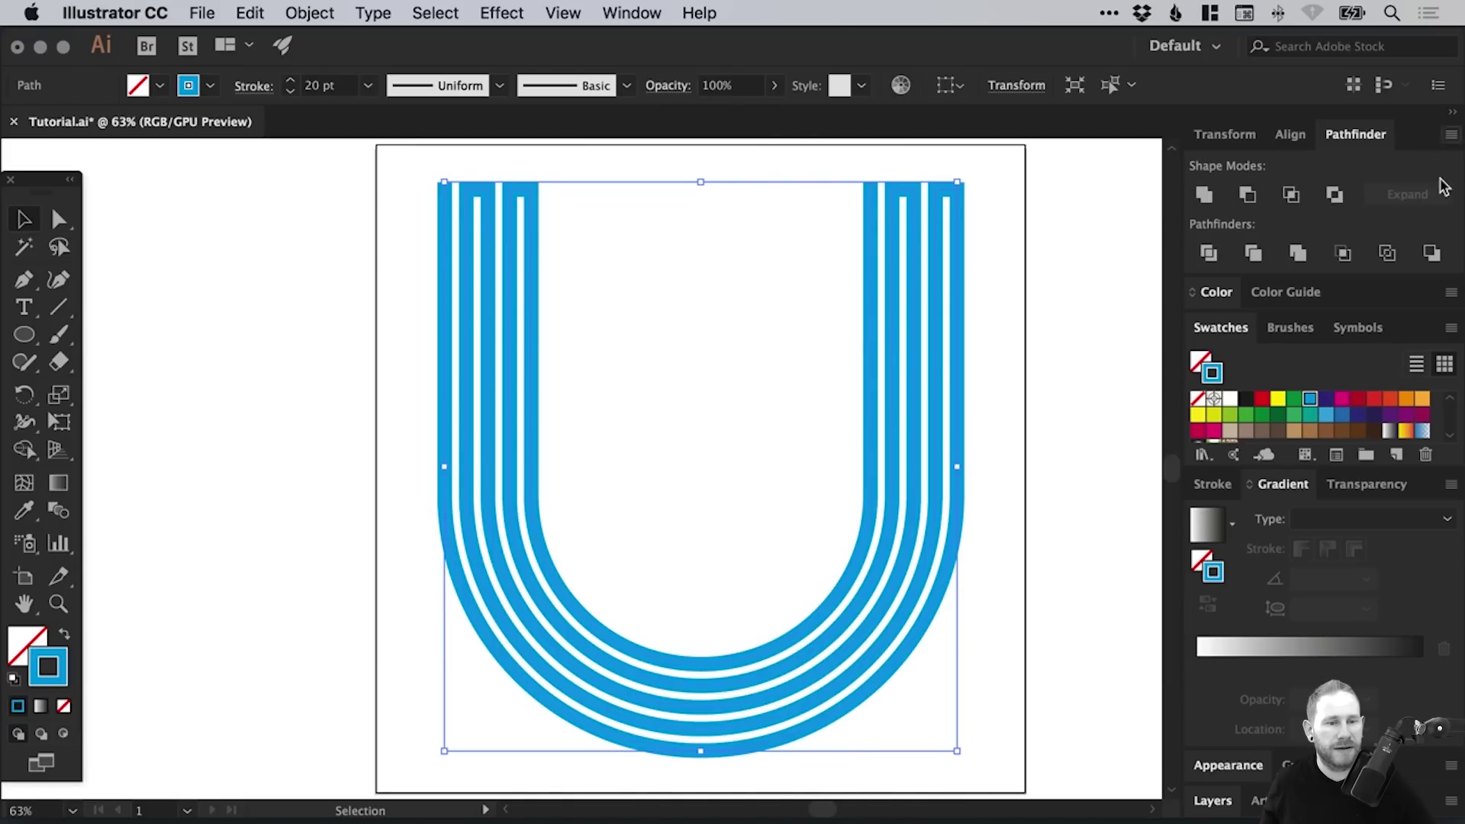
click(1300, 653)
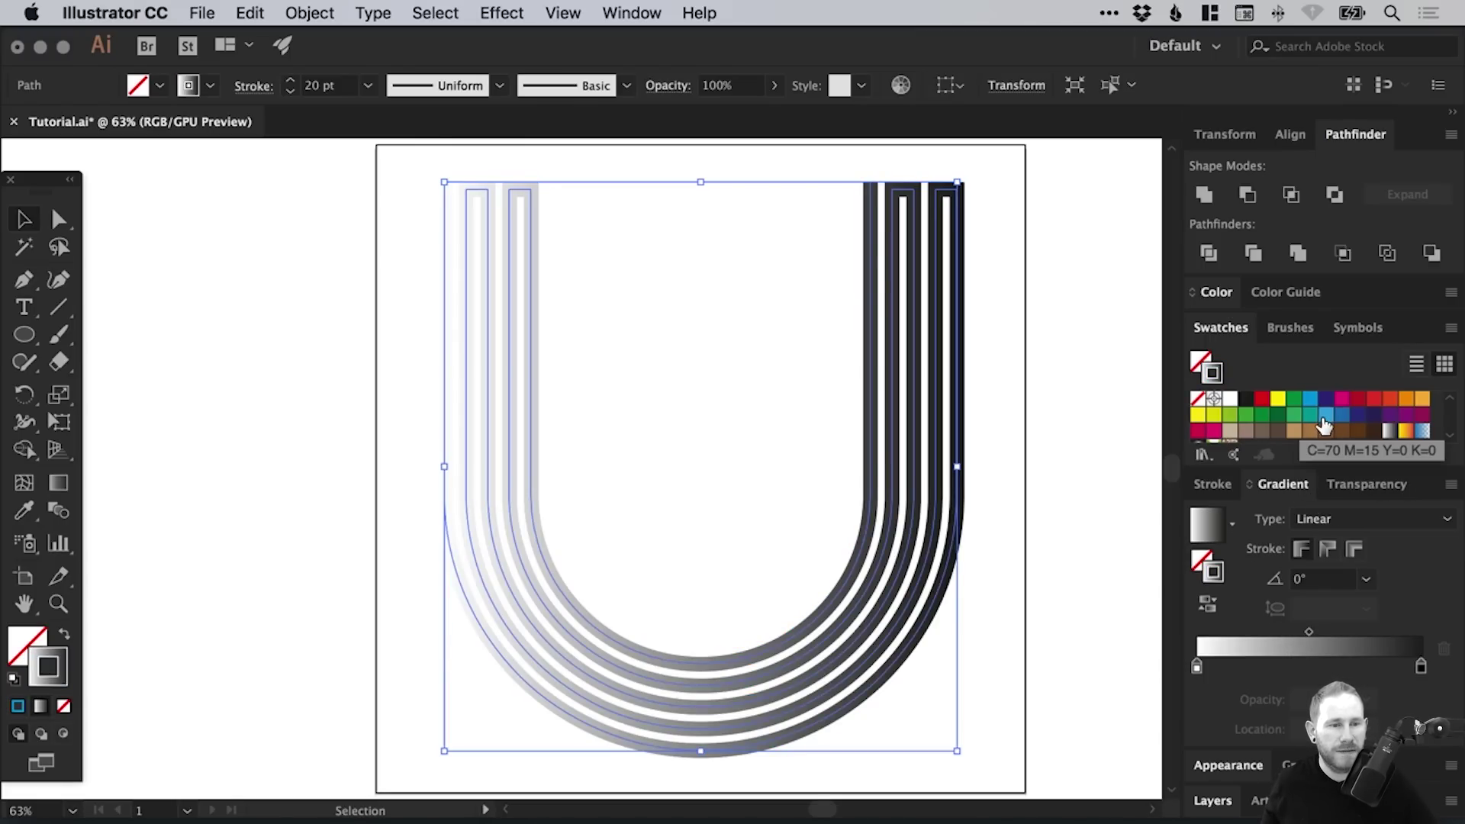
click(1390, 417)
mouse_move(1388, 419)
mouse_down()
mouse_move(1289, 574)
mouse_move(1197, 673)
mouse_up()
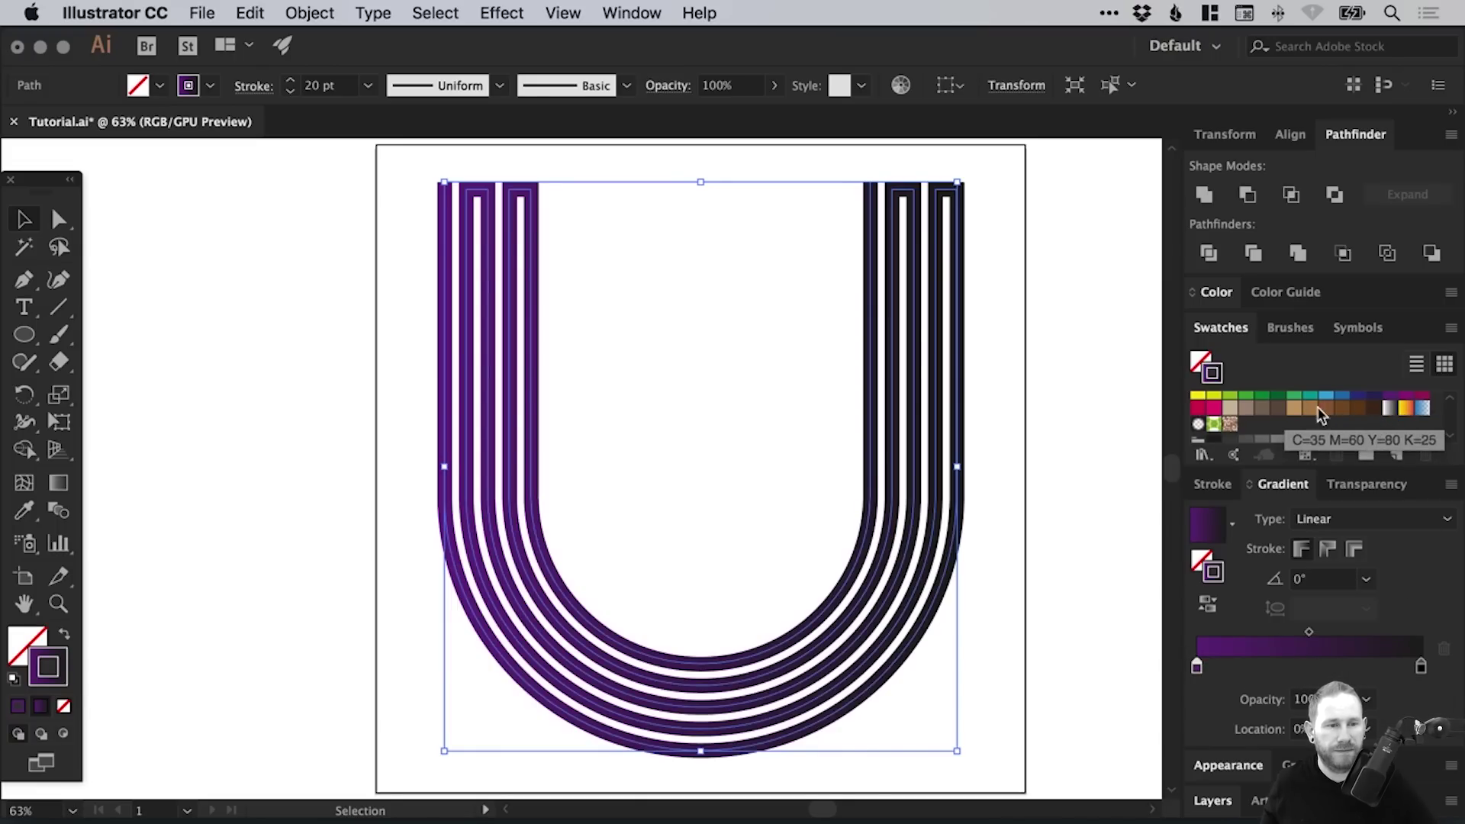
click(1293, 394)
drag(1293, 395, 1308, 667)
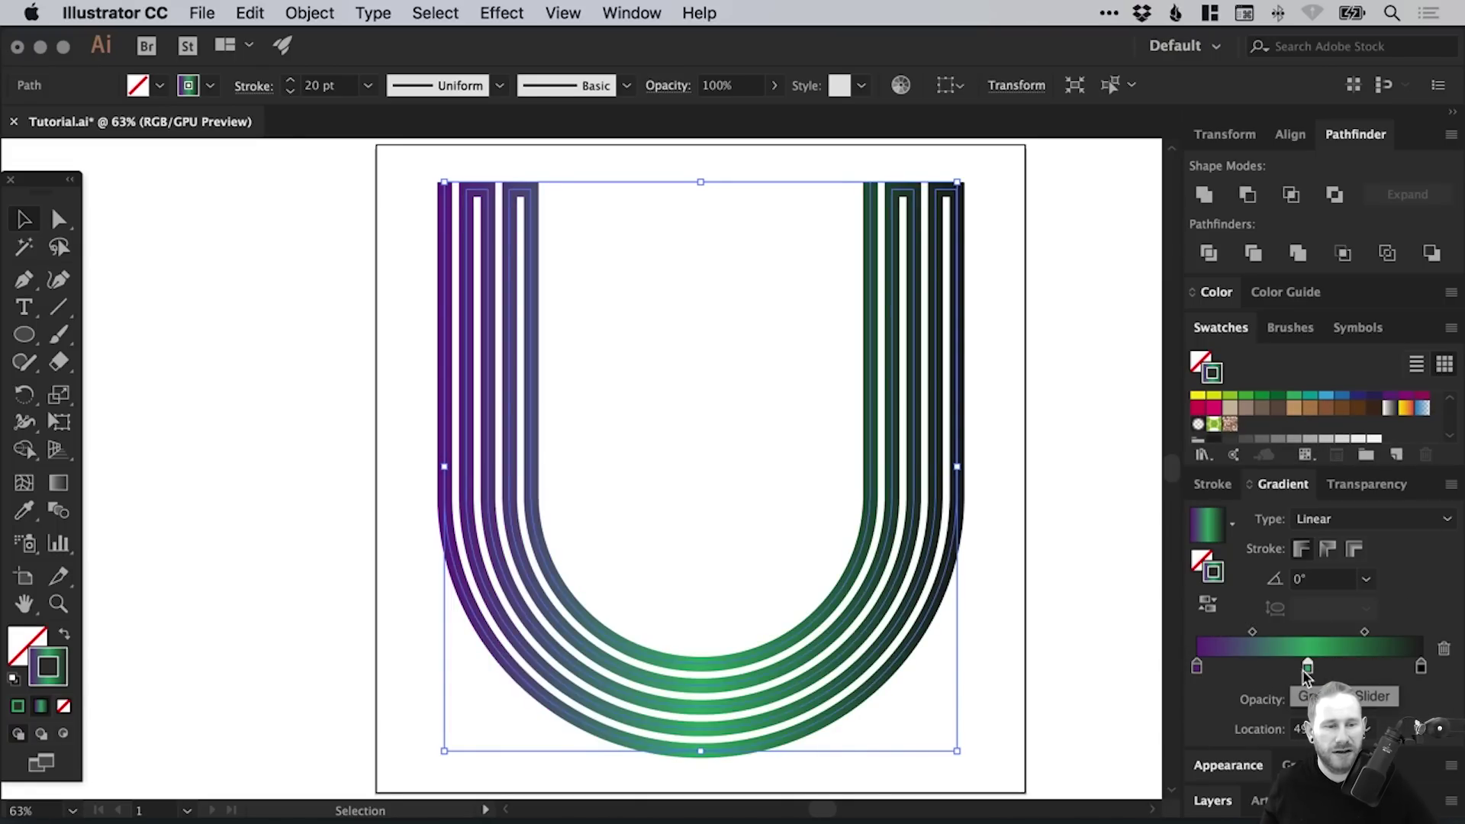
drag(1308, 670, 1313, 681)
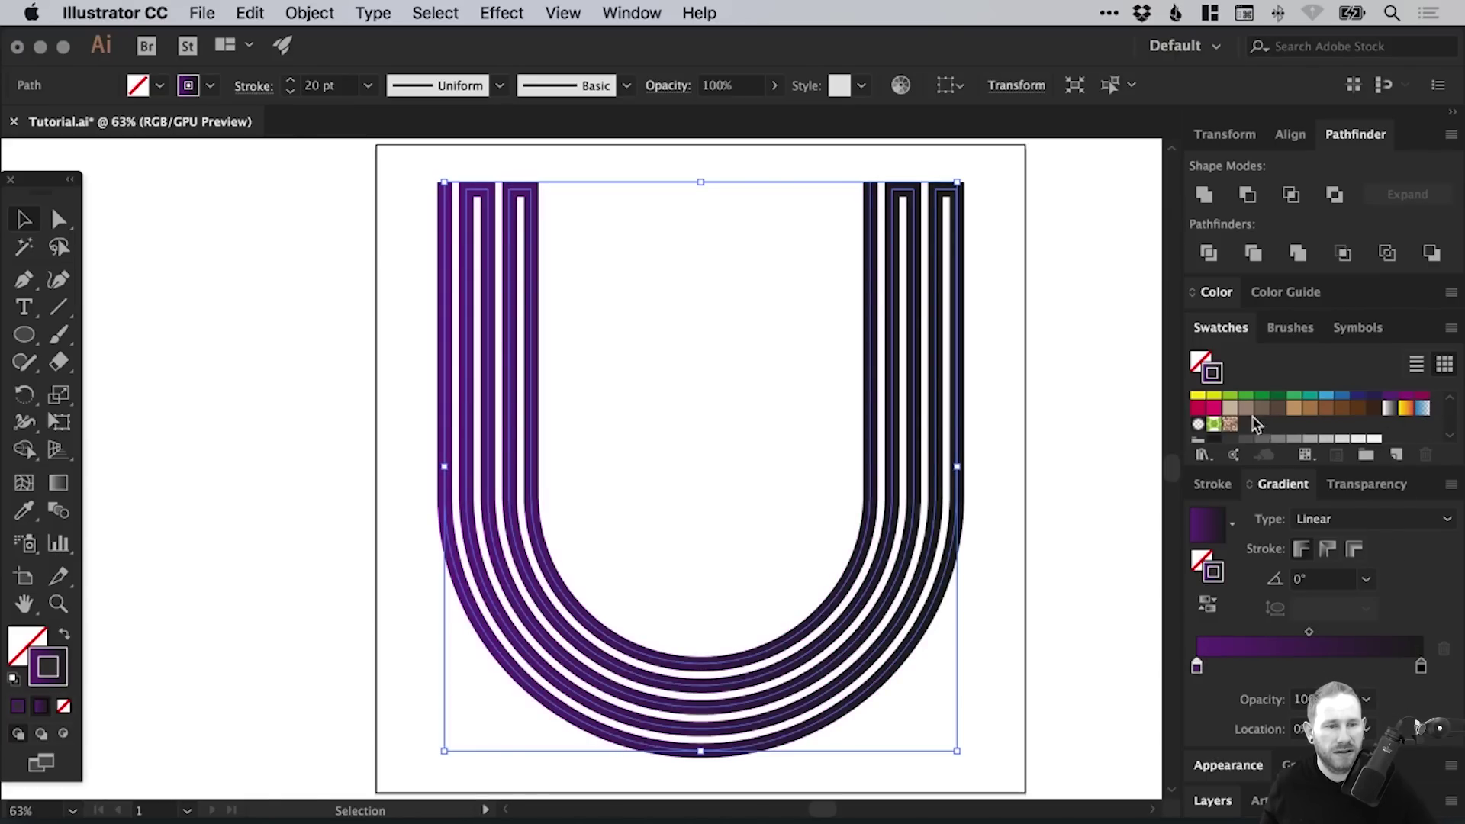
mouse_move(1422, 398)
mouse_down()
mouse_move(1432, 690)
mouse_move(1423, 670)
mouse_up()
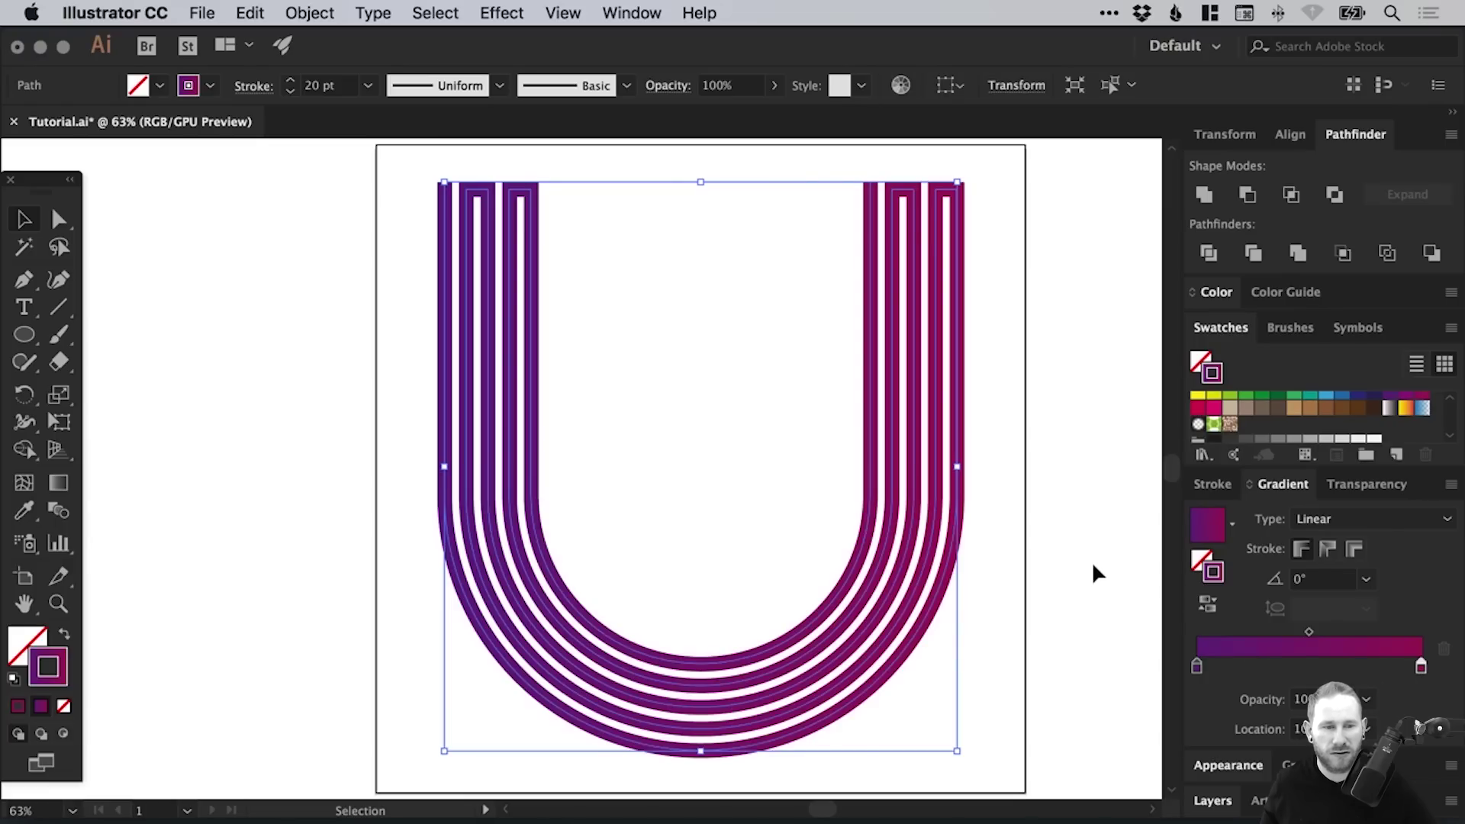
- Set the gradient angle to 45° and reverse it so it runs magenta to purple
click(1341, 582)
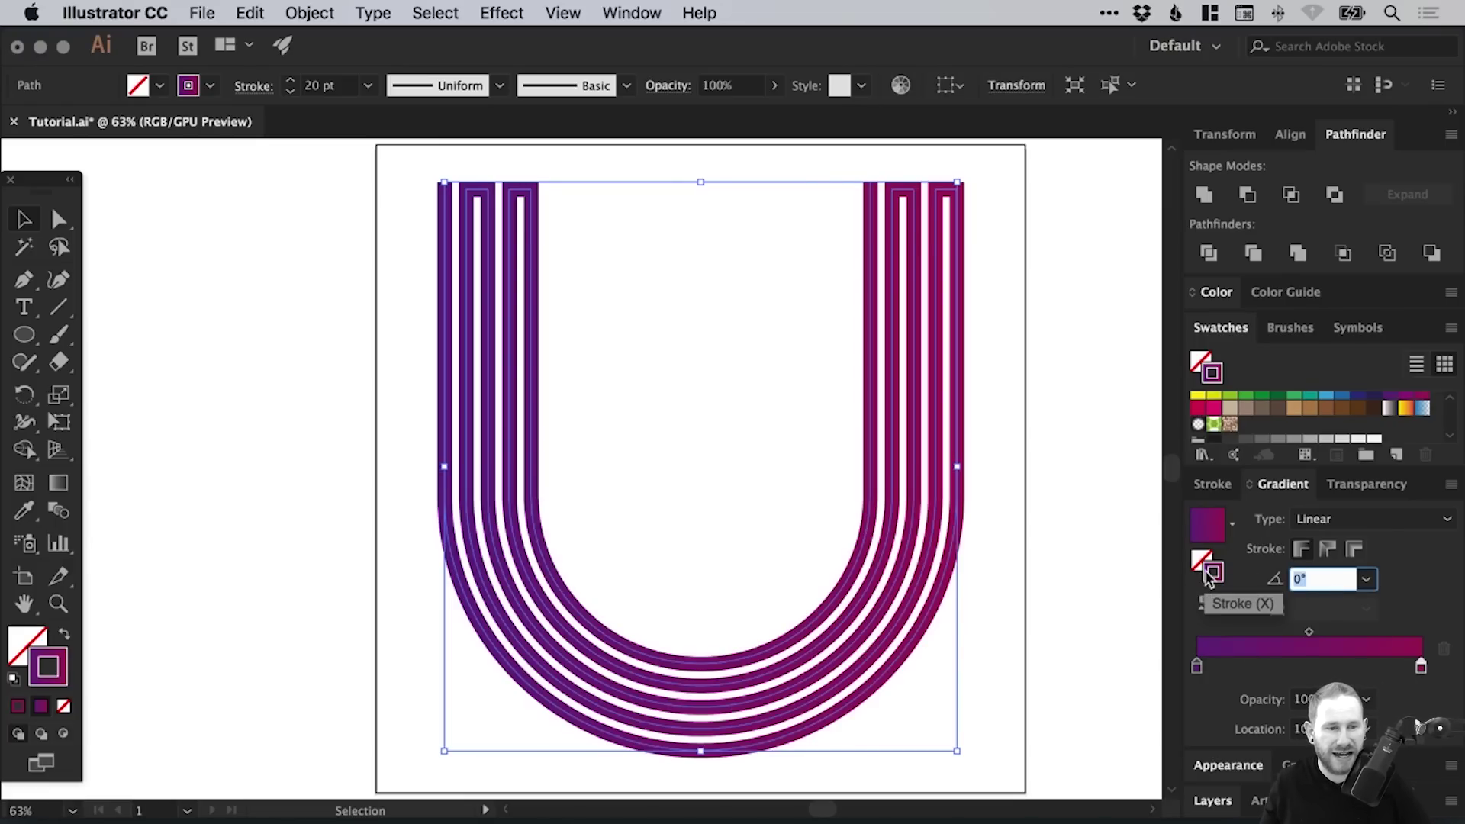
text(45)
key(Return)
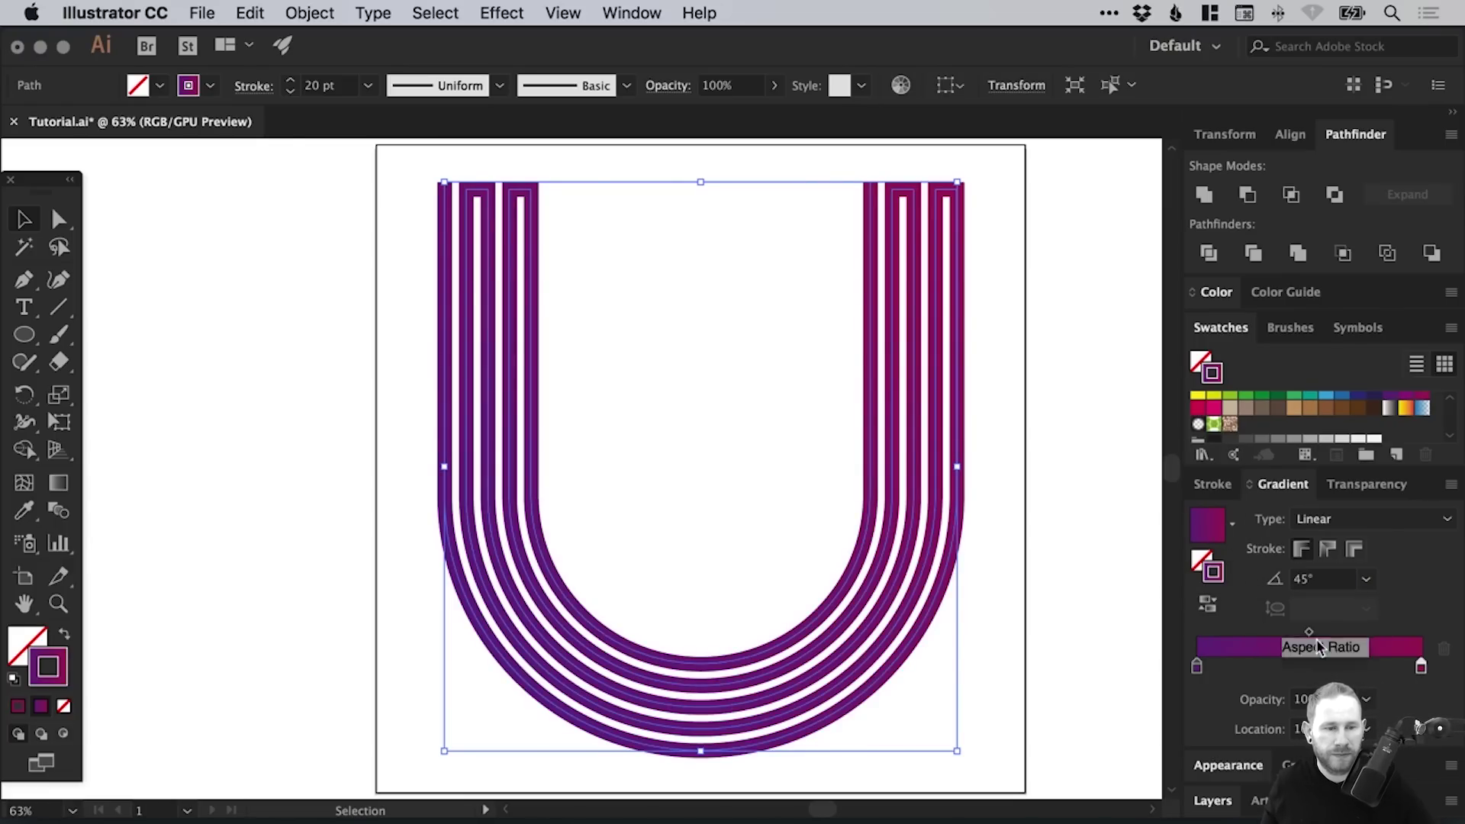
click(1207, 606)
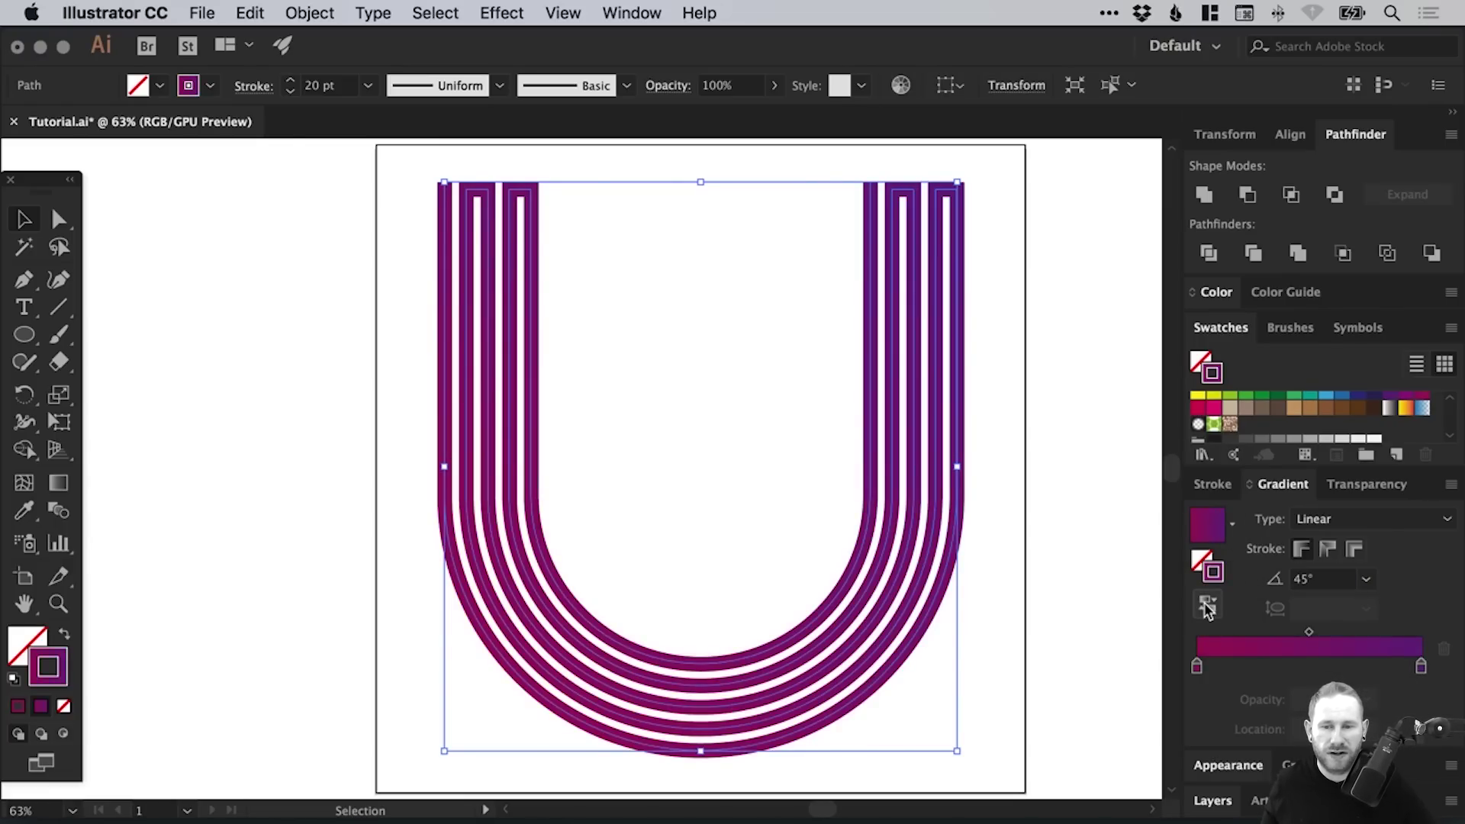
click(1050, 409)
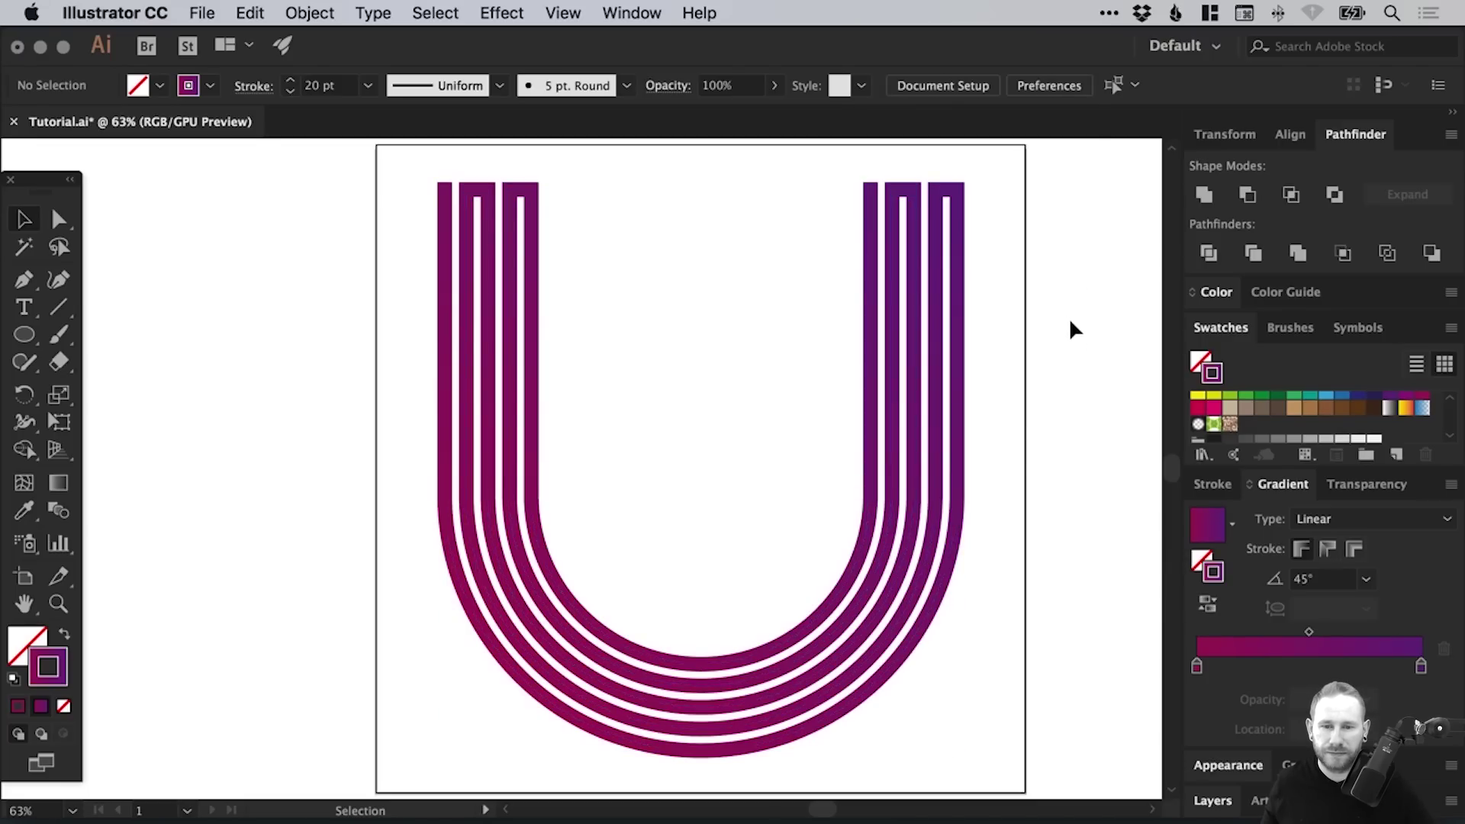
- Collapse the side panels and scale the gradient U down from its top-right corner
click(1454, 118)
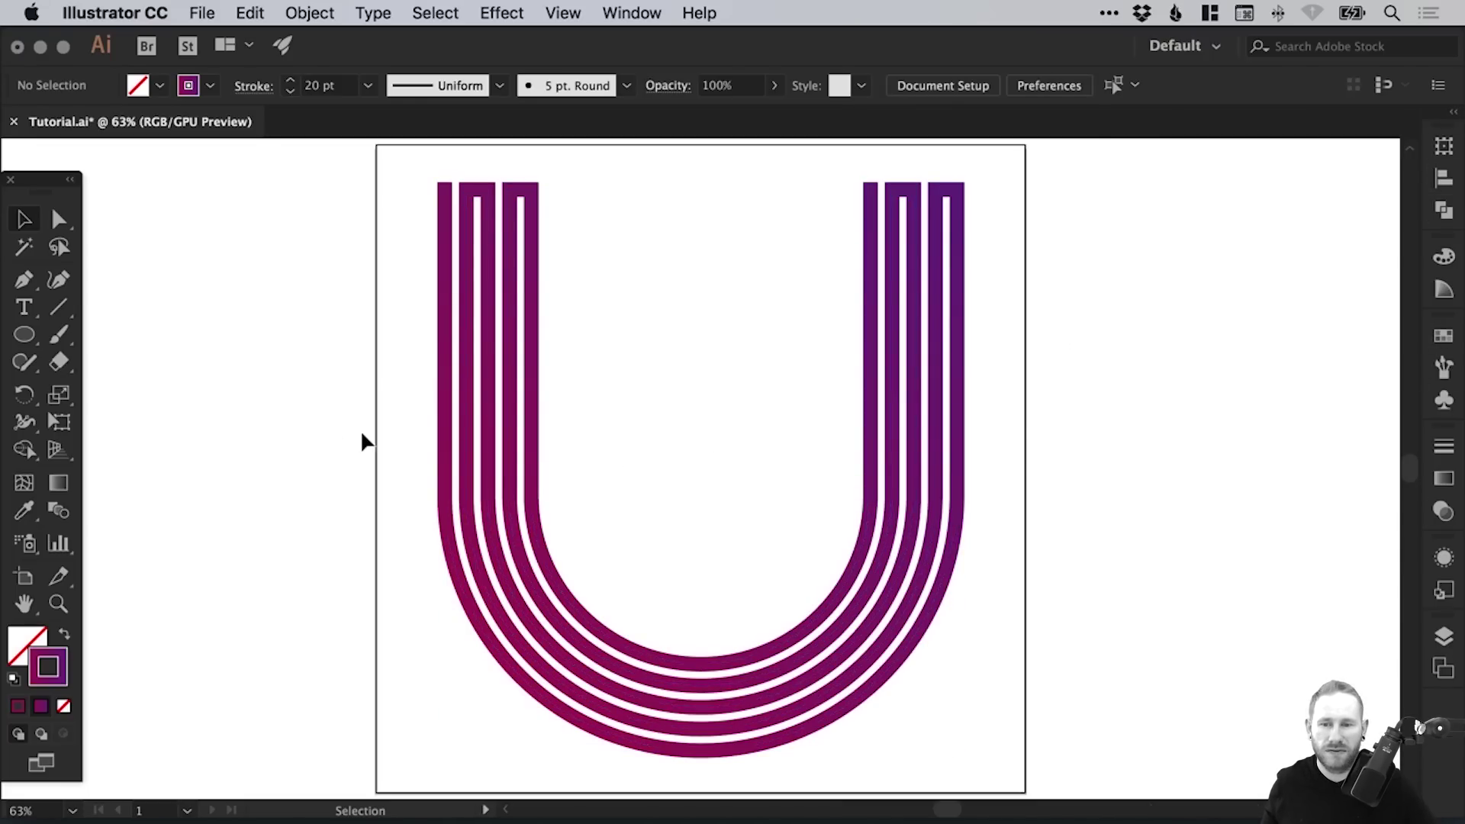
click(922, 274)
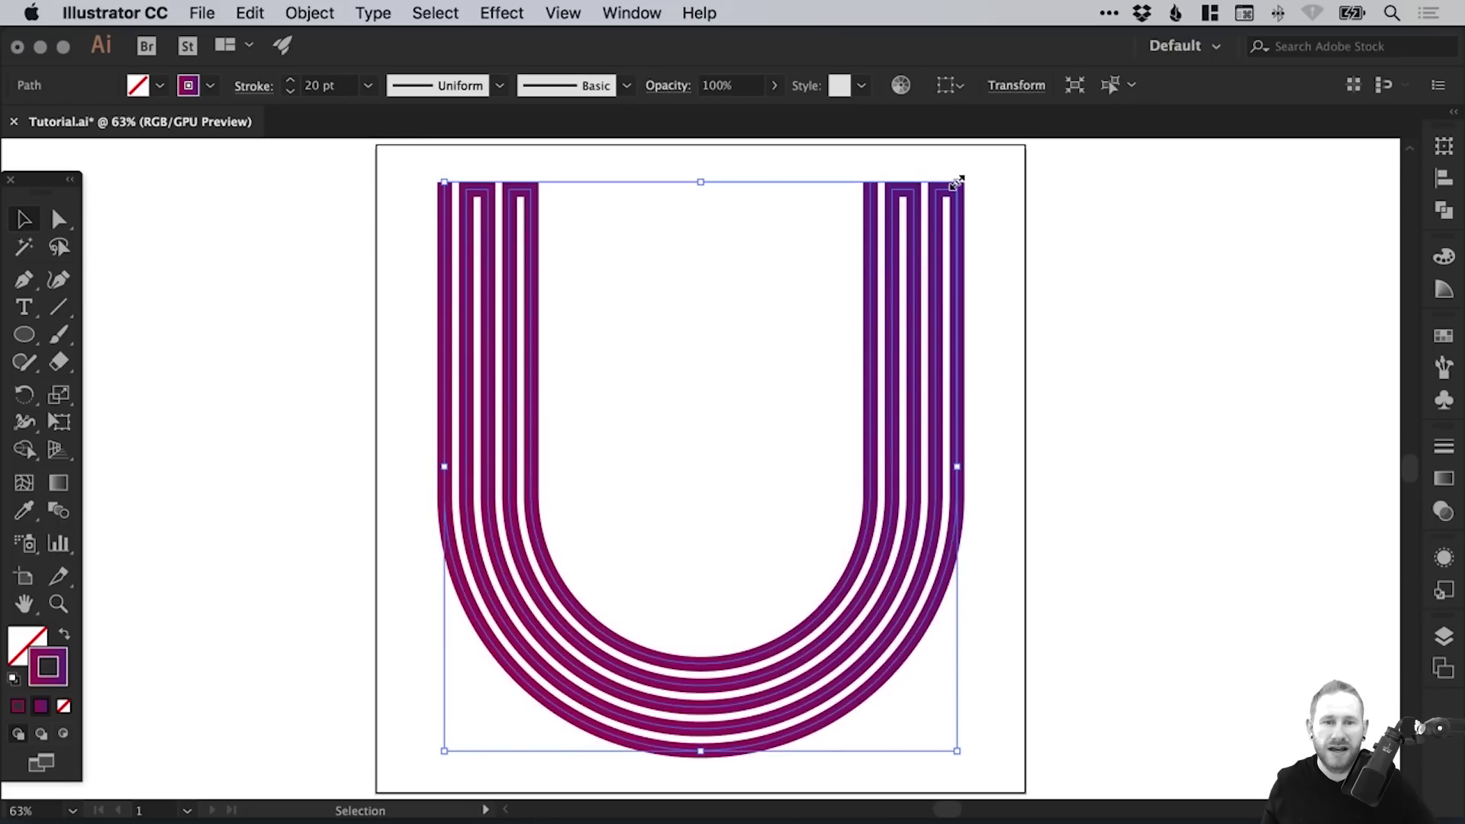
drag(957, 181, 831, 327)
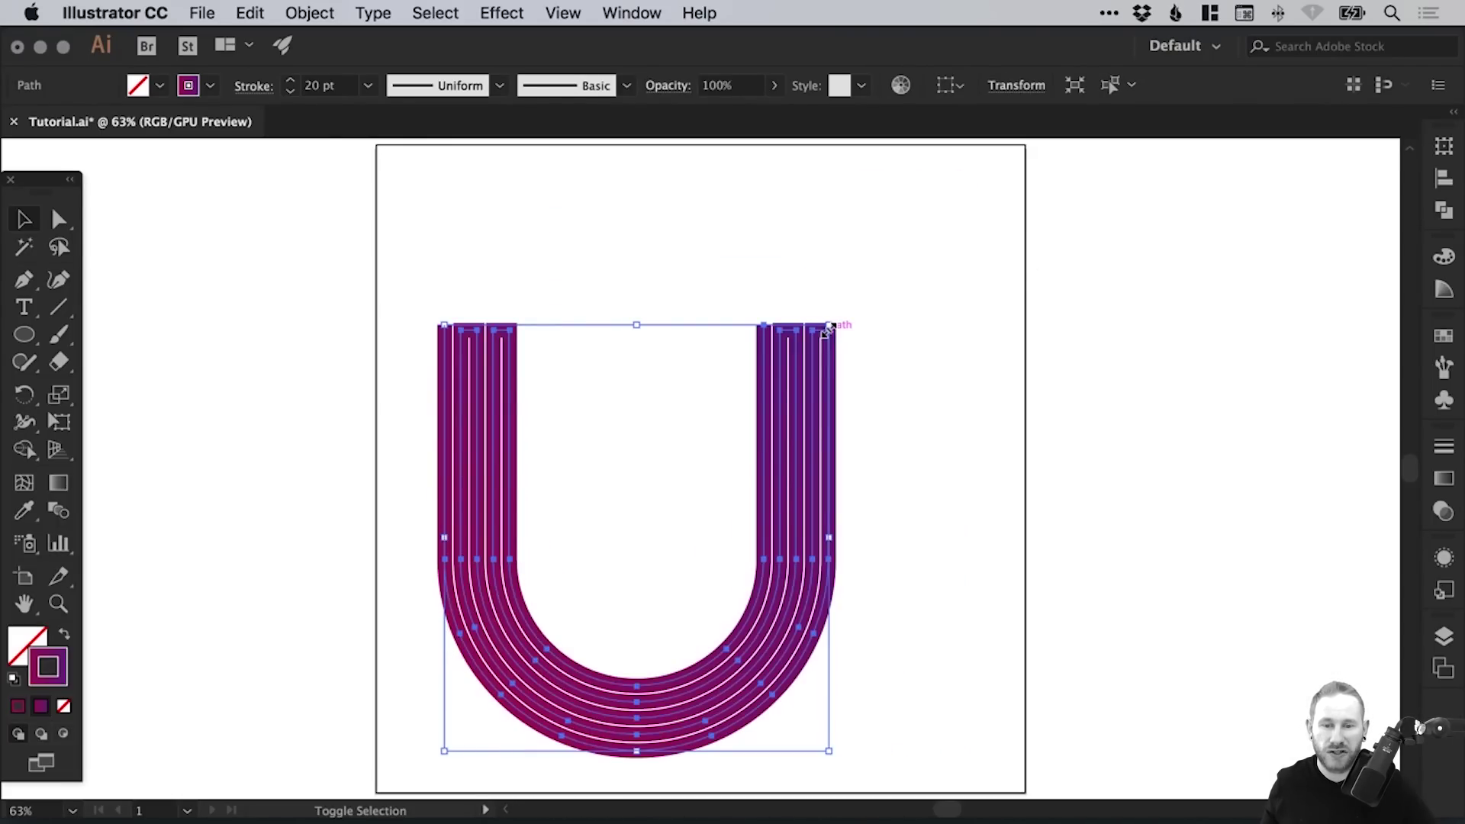
click(1022, 345)
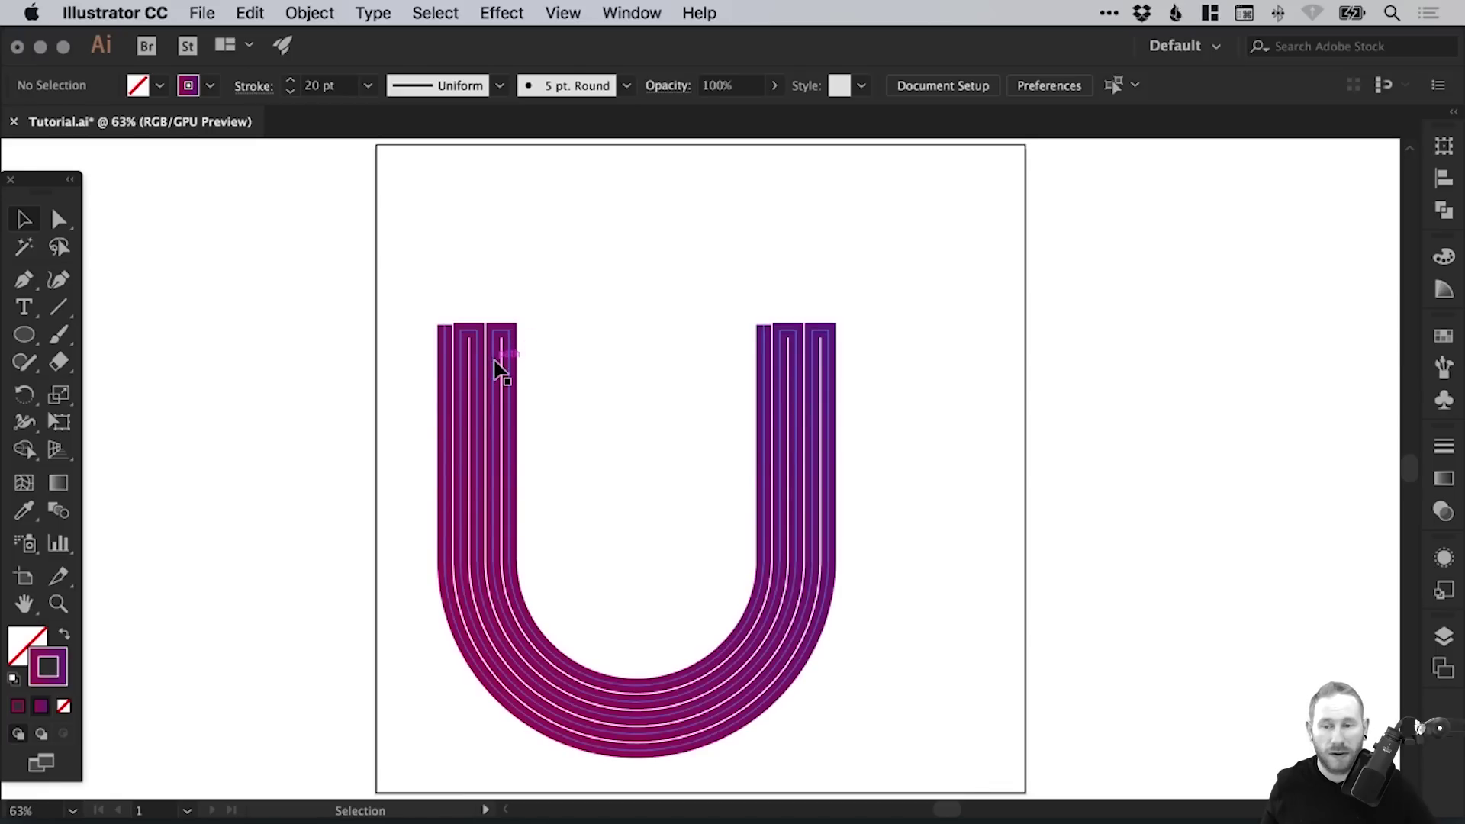
- Select the U's strips, try 15 then 17 pt stroke weight, and move the U up-right
click(1444, 448)
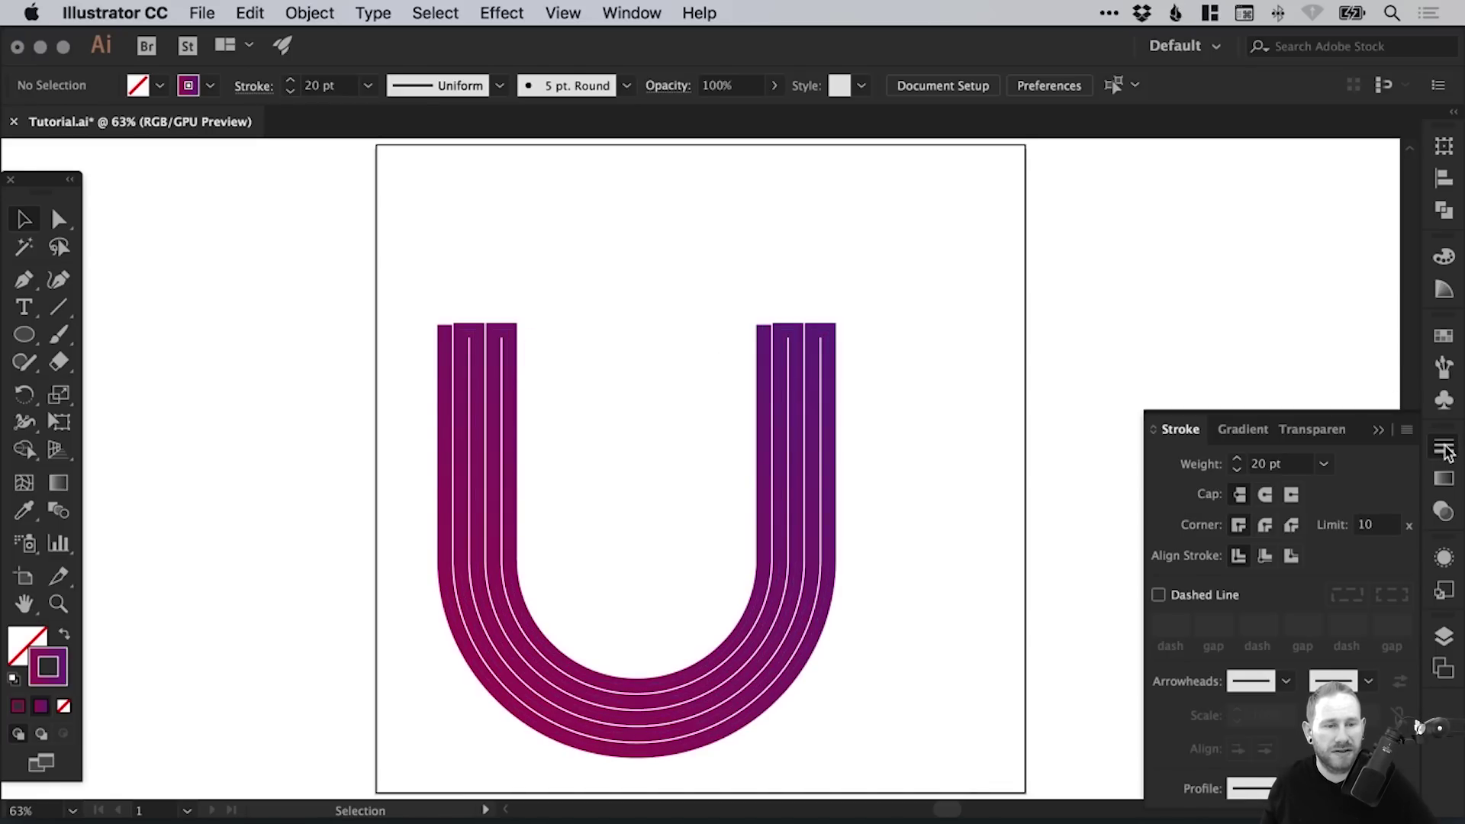
drag(931, 361, 593, 736)
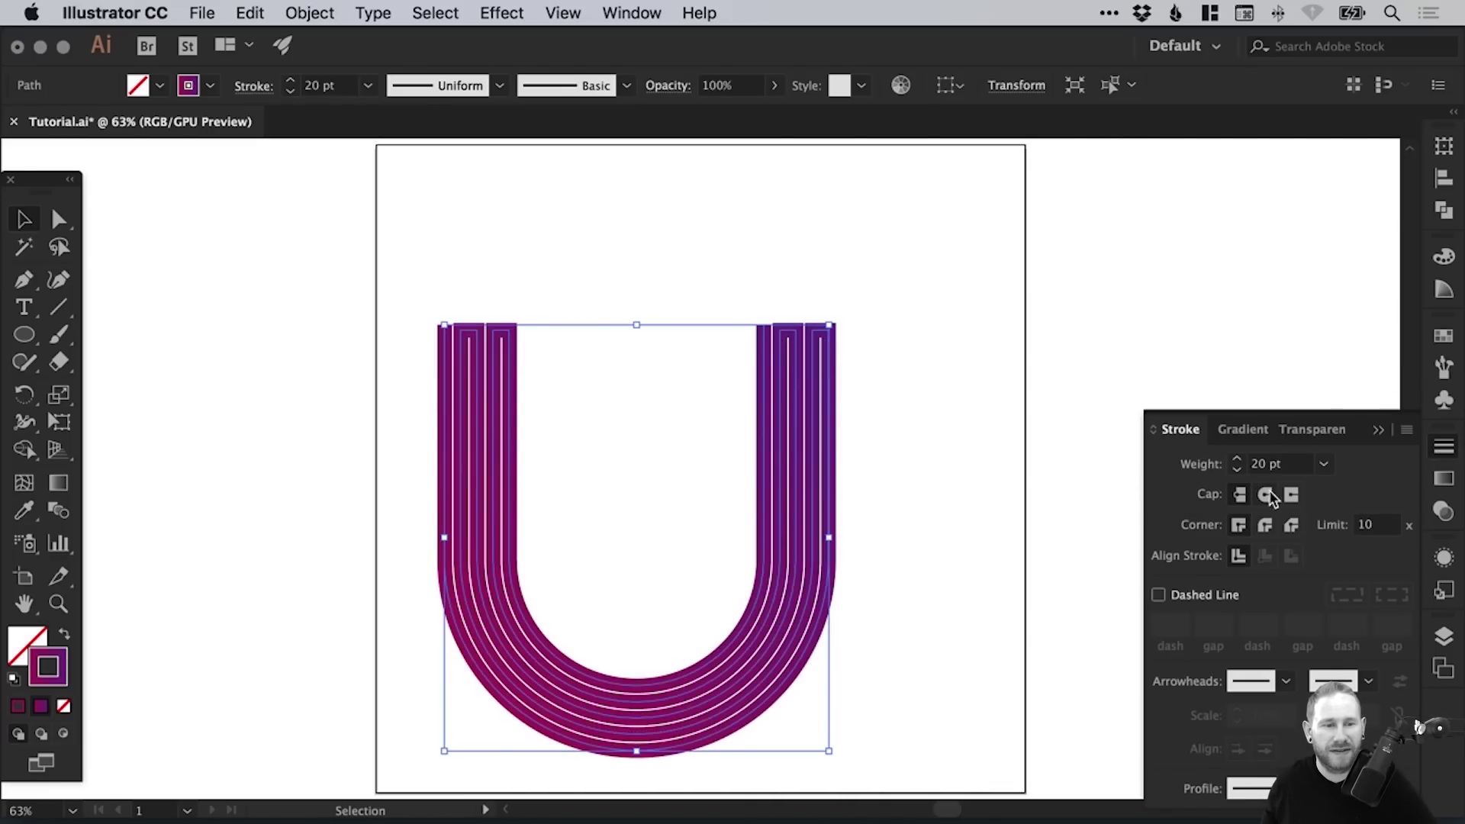
click(1237, 470)
click(1238, 470)
click(1238, 471)
click(1237, 470)
click(1237, 470)
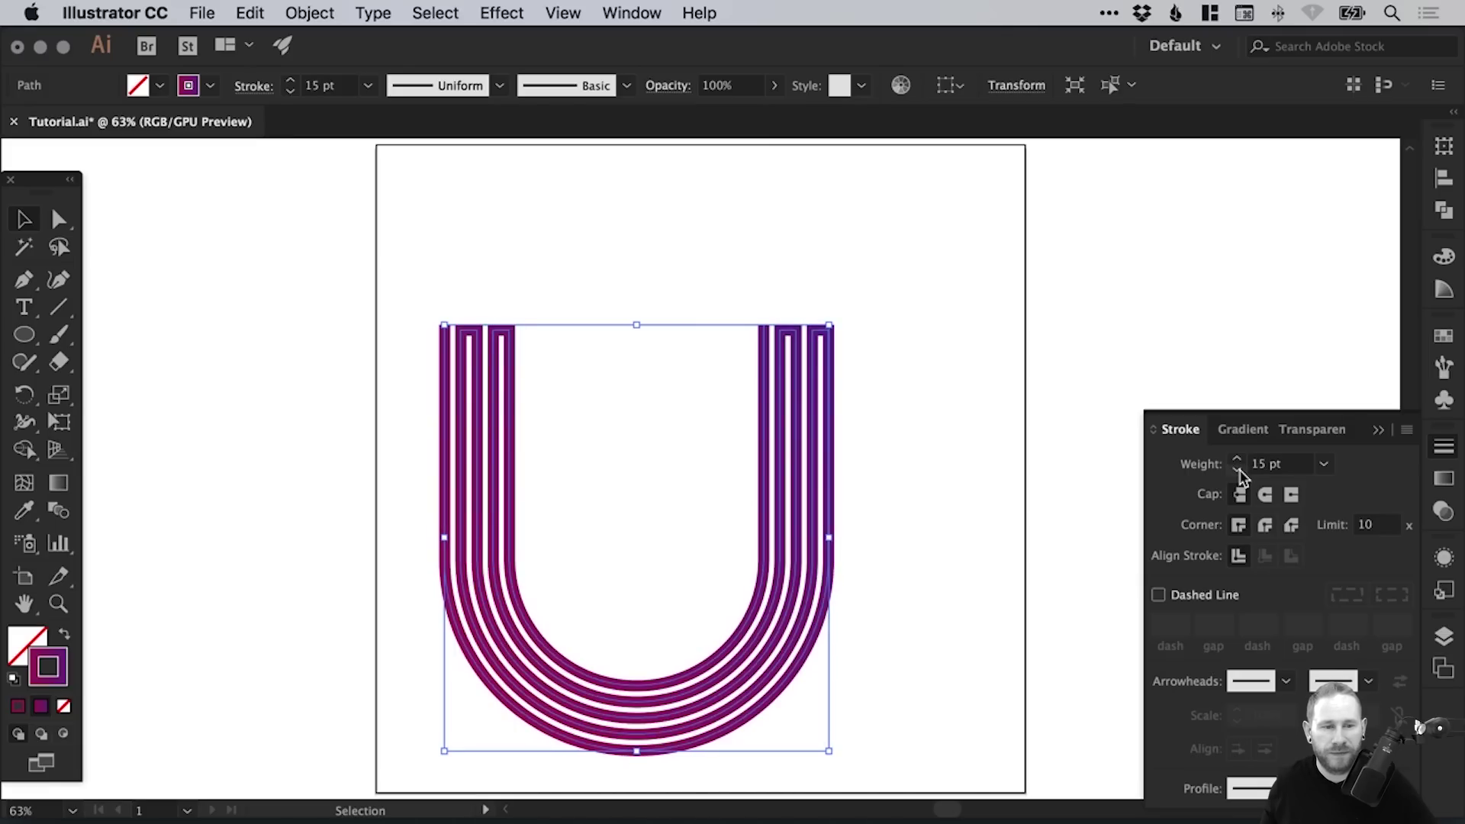
click(1238, 458)
click(1237, 458)
click(990, 368)
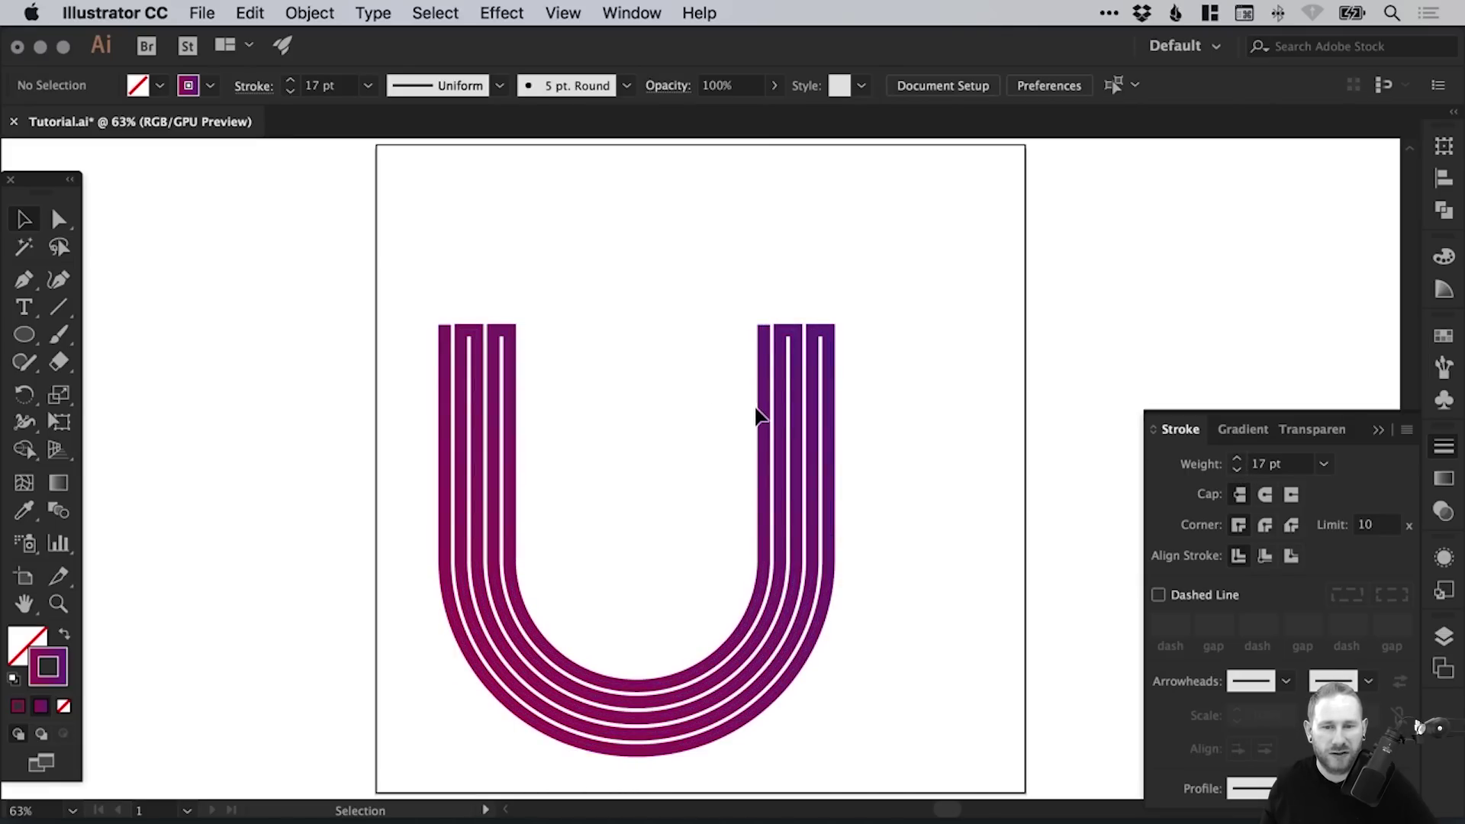
drag(767, 422, 836, 374)
drag(897, 282, 851, 329)
key(super+z)
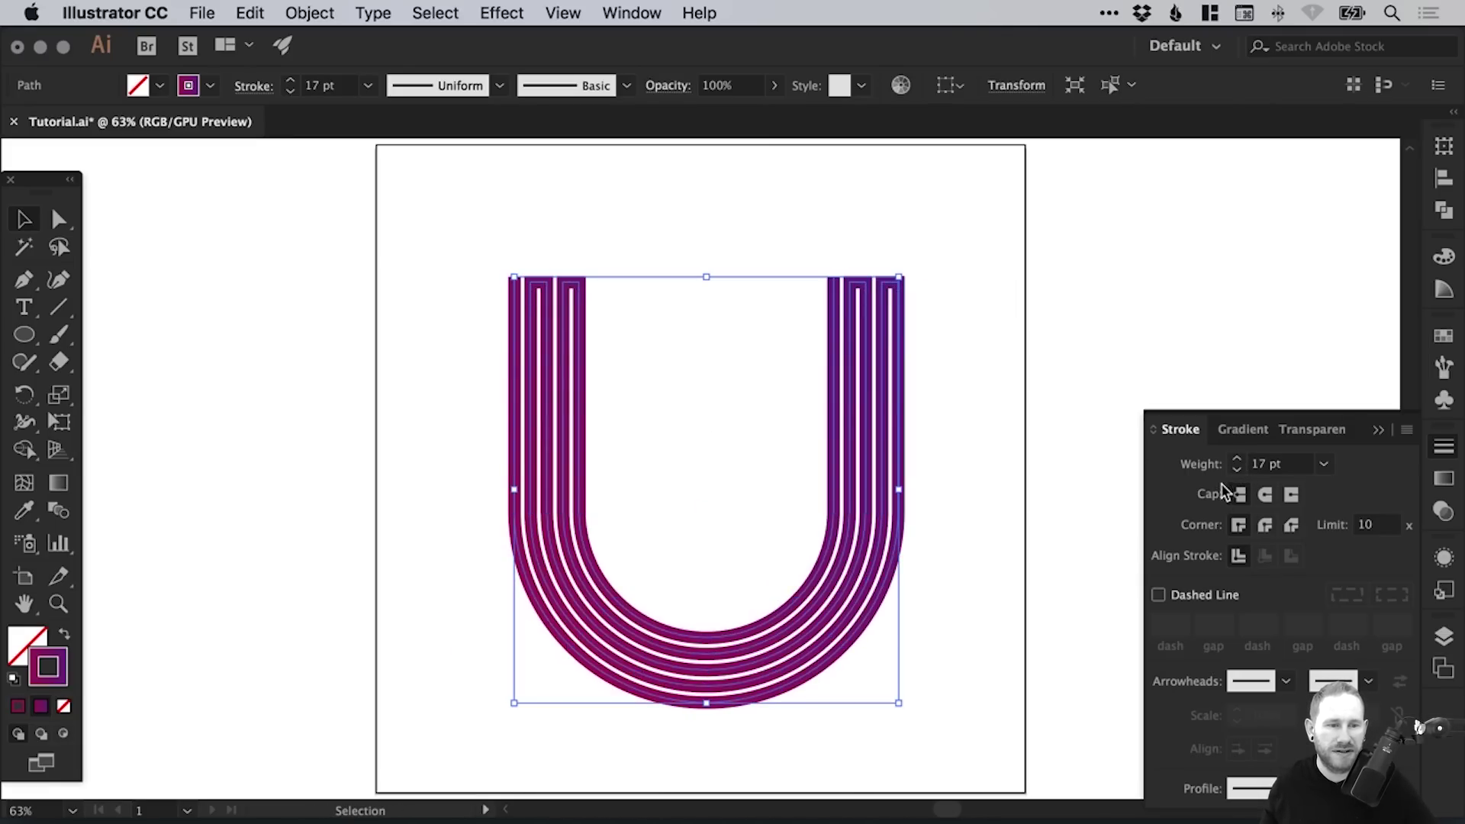
- Test stroke weights up to 21 pt, then settle the strips back on 17 pt
click(1237, 470)
click(1237, 469)
click(1237, 469)
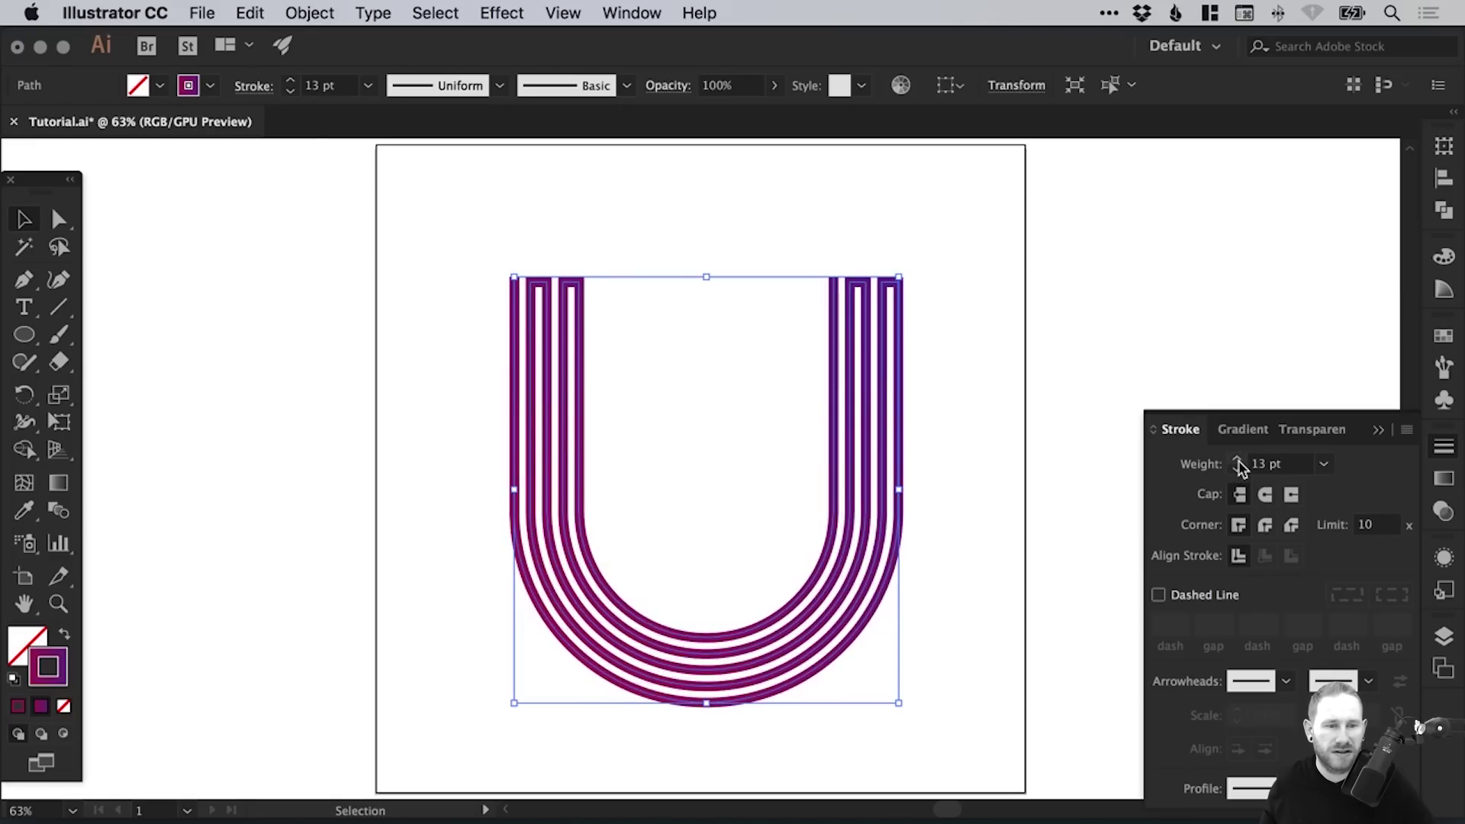
click(1236, 458)
click(1238, 459)
click(1238, 459)
click(1239, 459)
click(1238, 459)
click(1238, 459)
click(1238, 459)
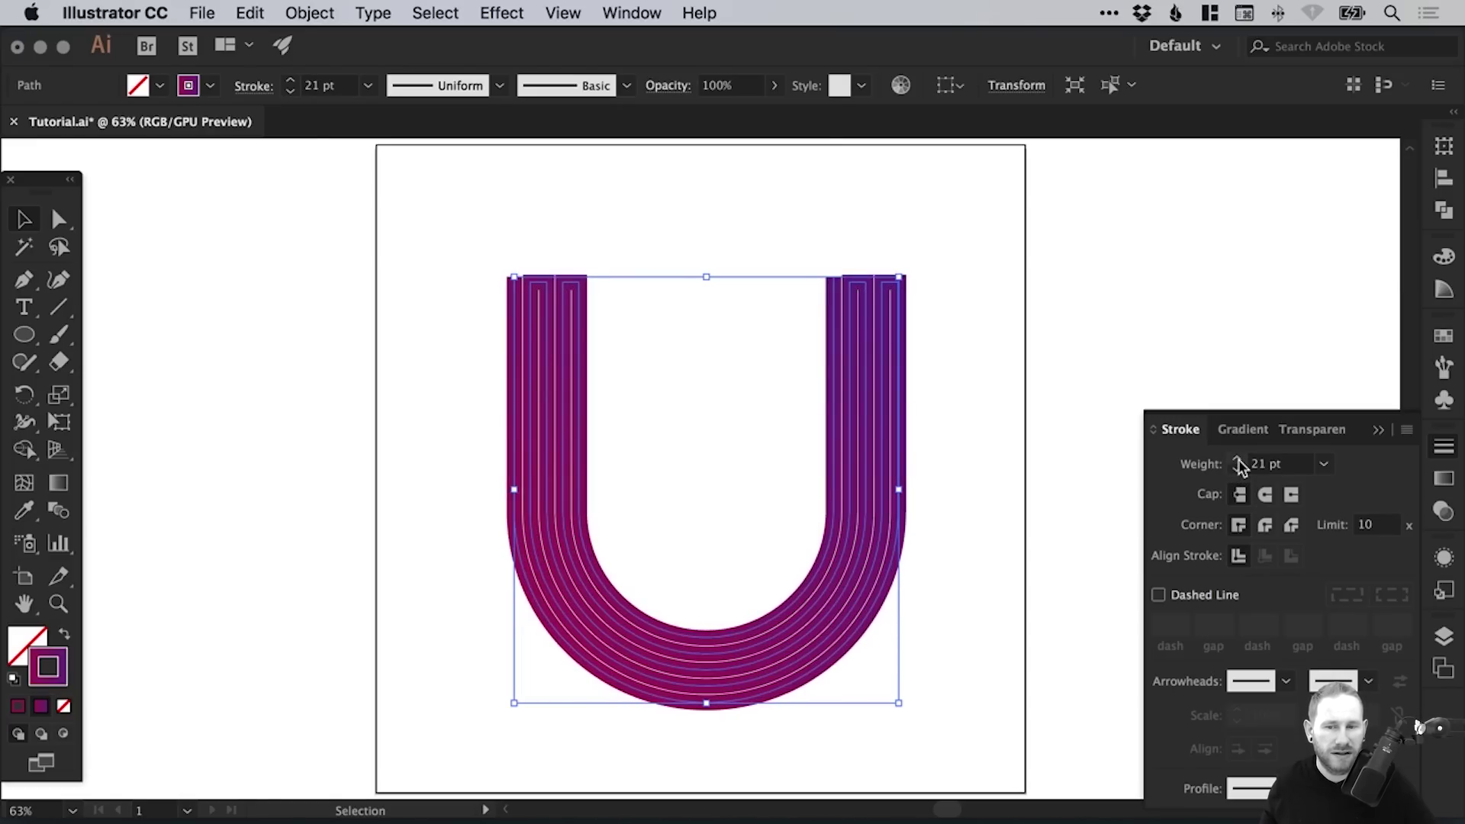
click(1057, 333)
drag(1030, 328, 821, 561)
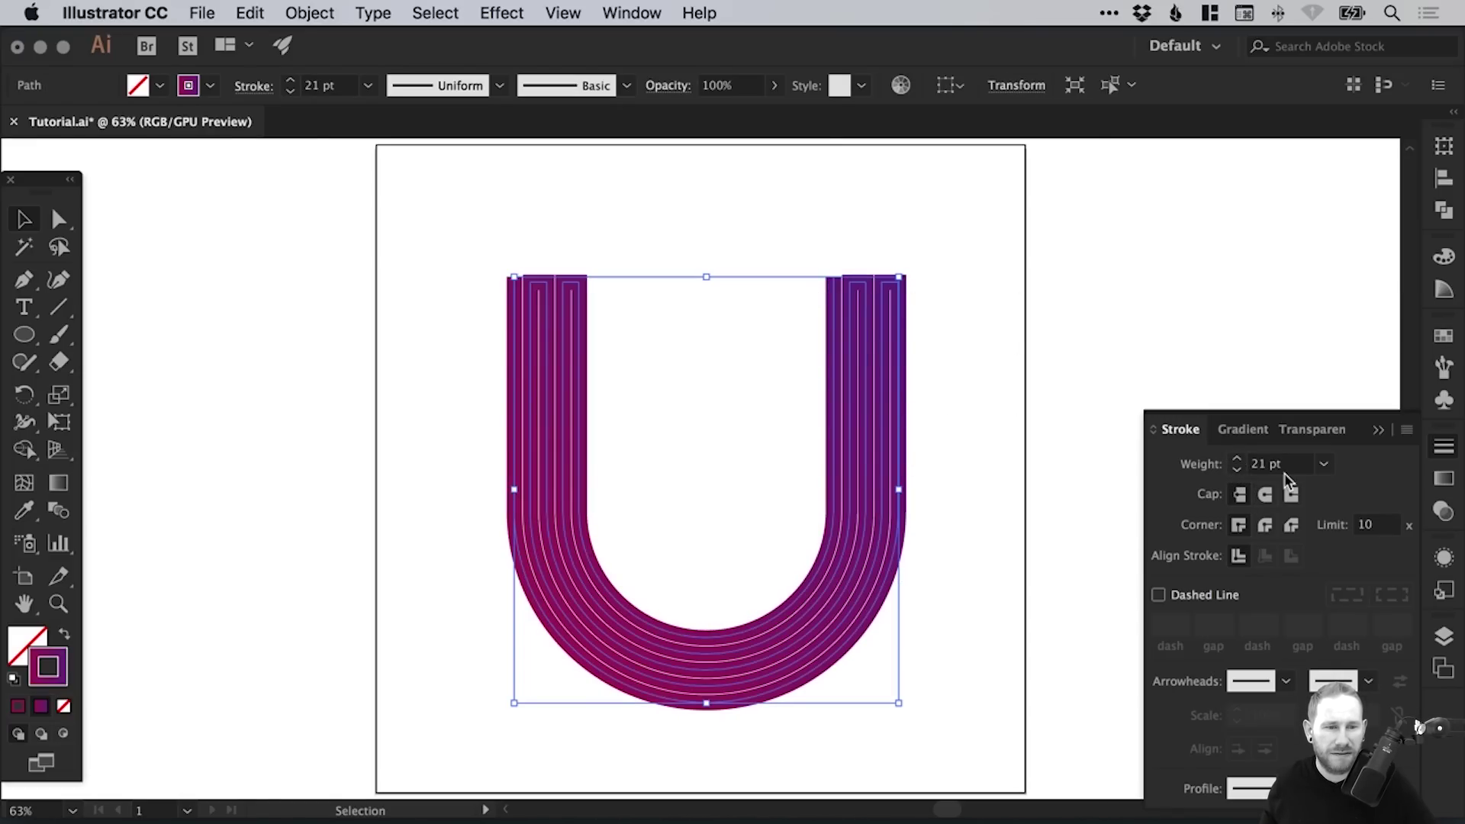
click(1237, 469)
click(1236, 470)
click(948, 339)
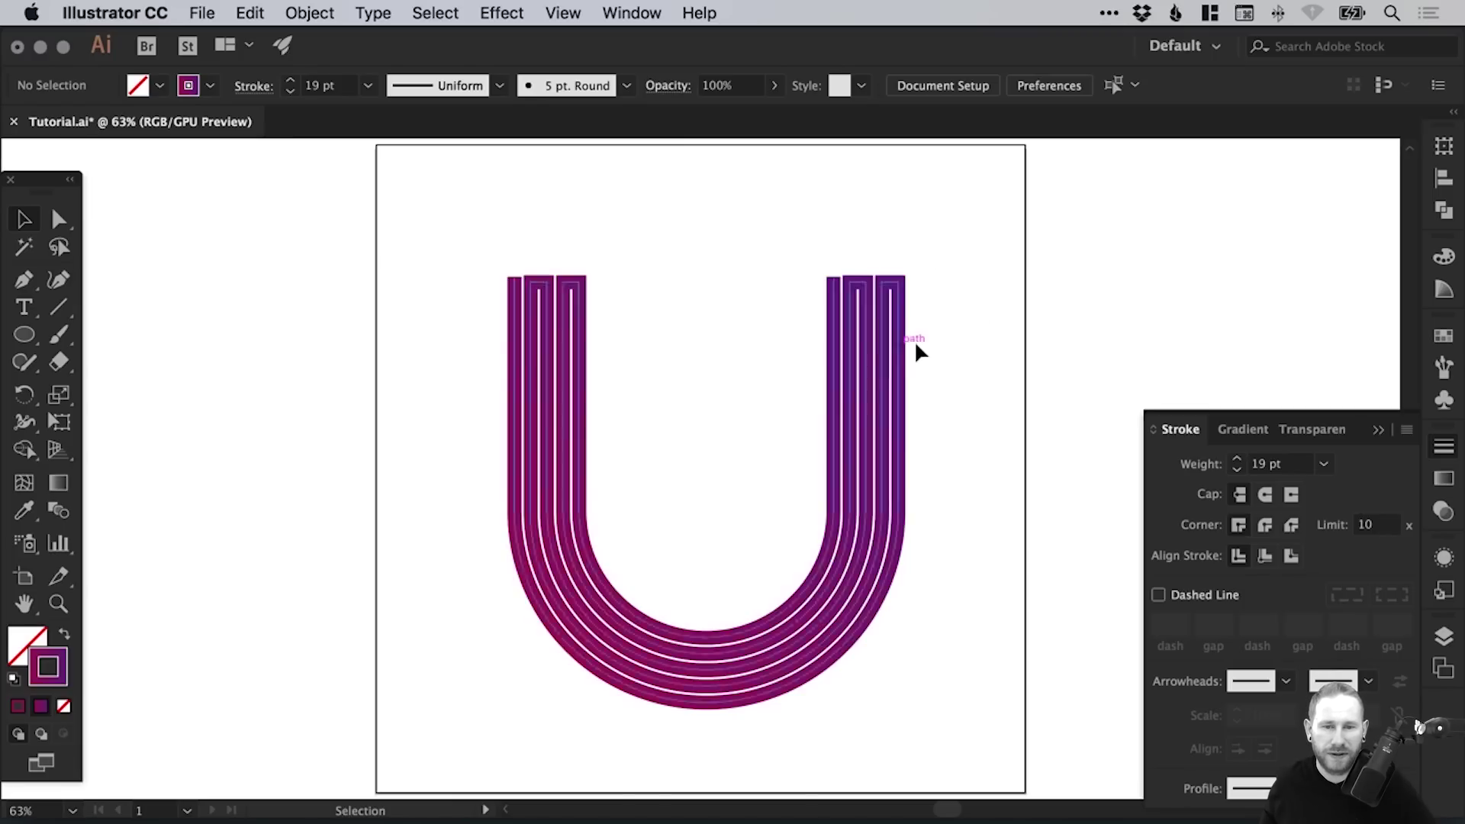
click(861, 368)
click(1237, 469)
click(1237, 469)
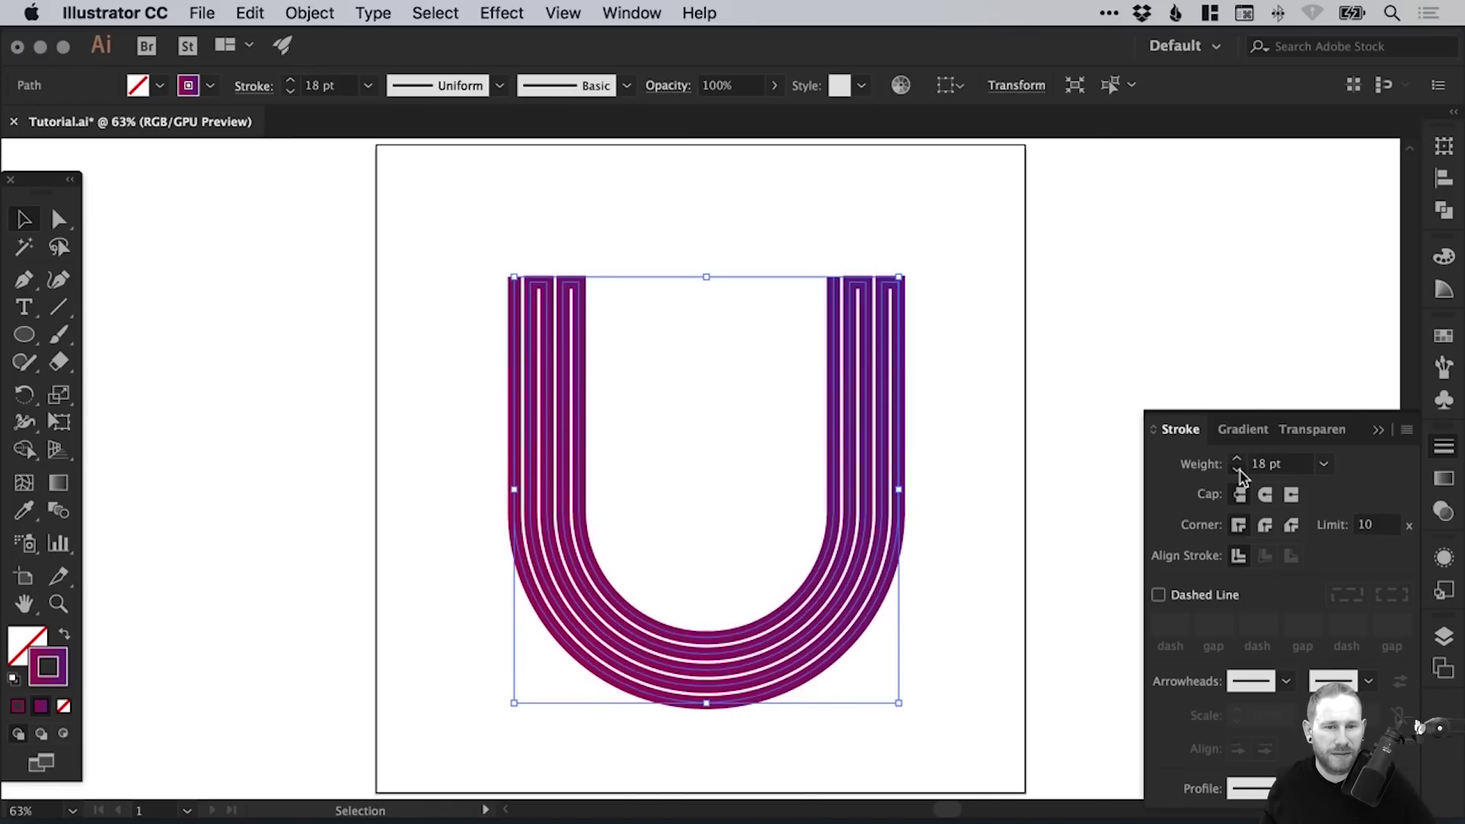
click(1002, 320)
- Drag the outer left strip's top anchor up level with its neighbouring strip top
key(z)
drag(427, 246, 1044, 252)
drag(868, 417, 923, 495)
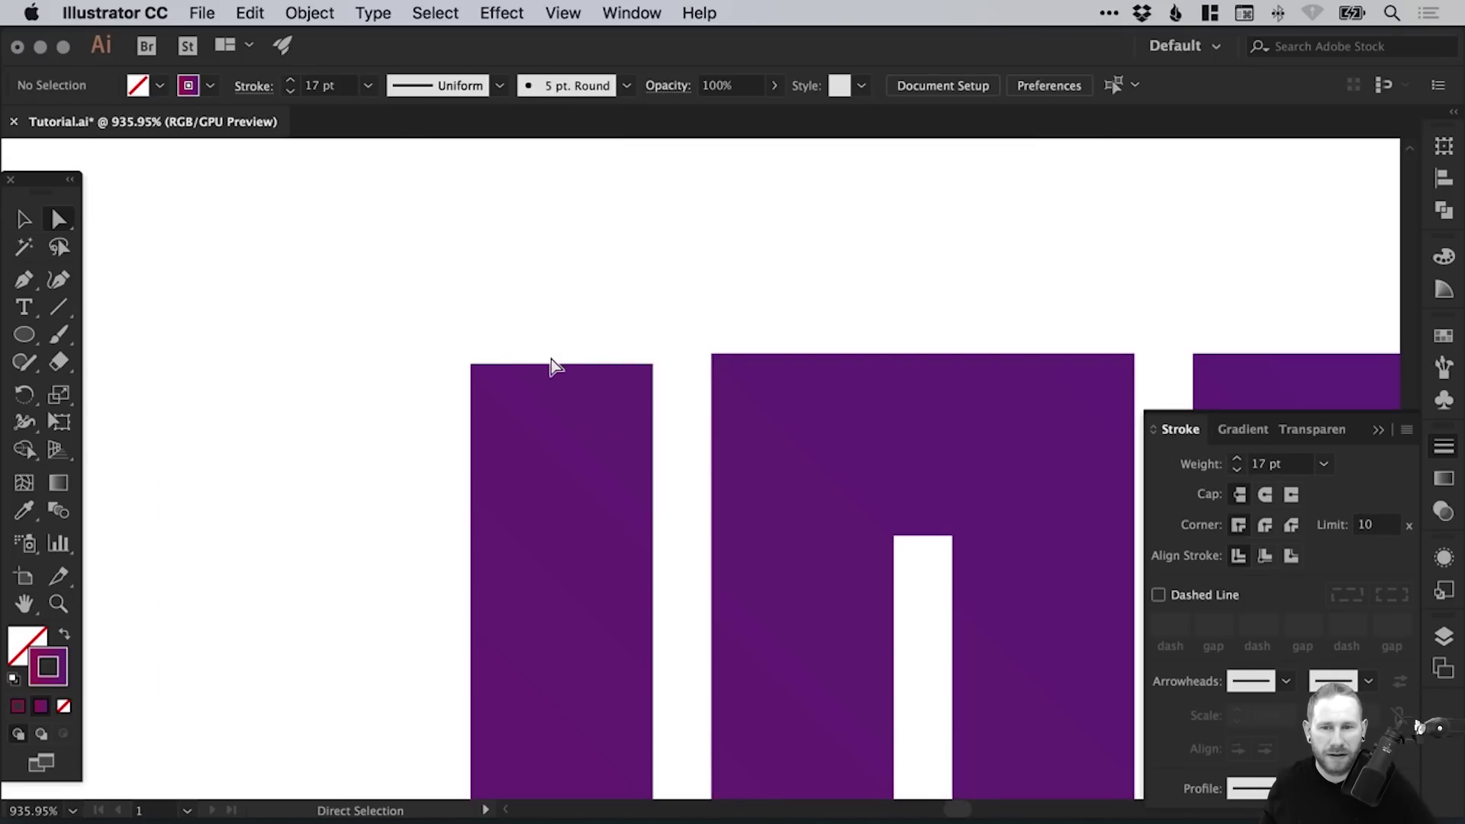
drag(556, 311, 827, 480)
scroll(568, 368, left, 5)
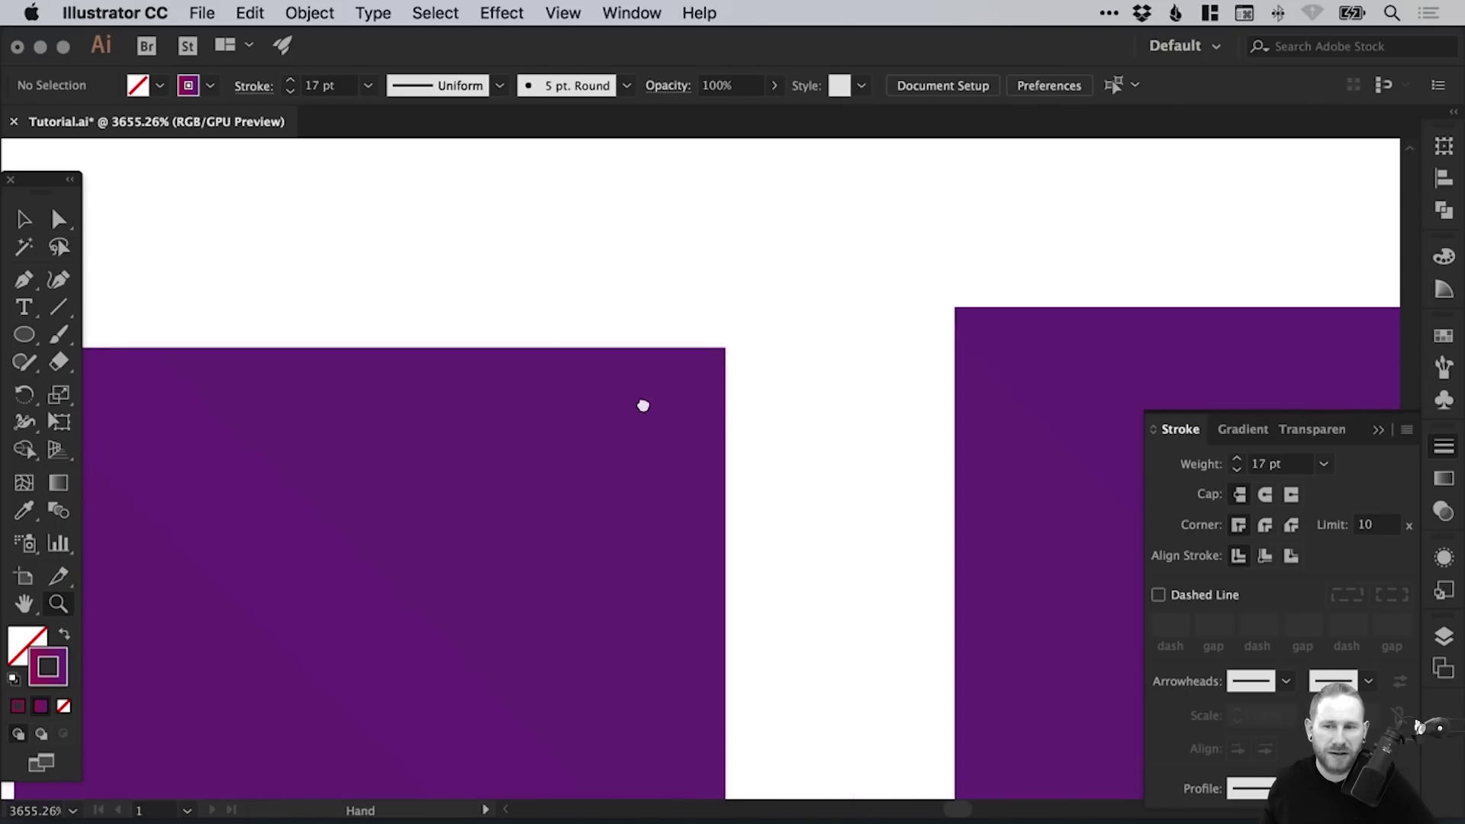
key(a)
drag(163, 345, 284, 363)
click(468, 347)
drag(468, 348, 461, 303)
click(555, 281)
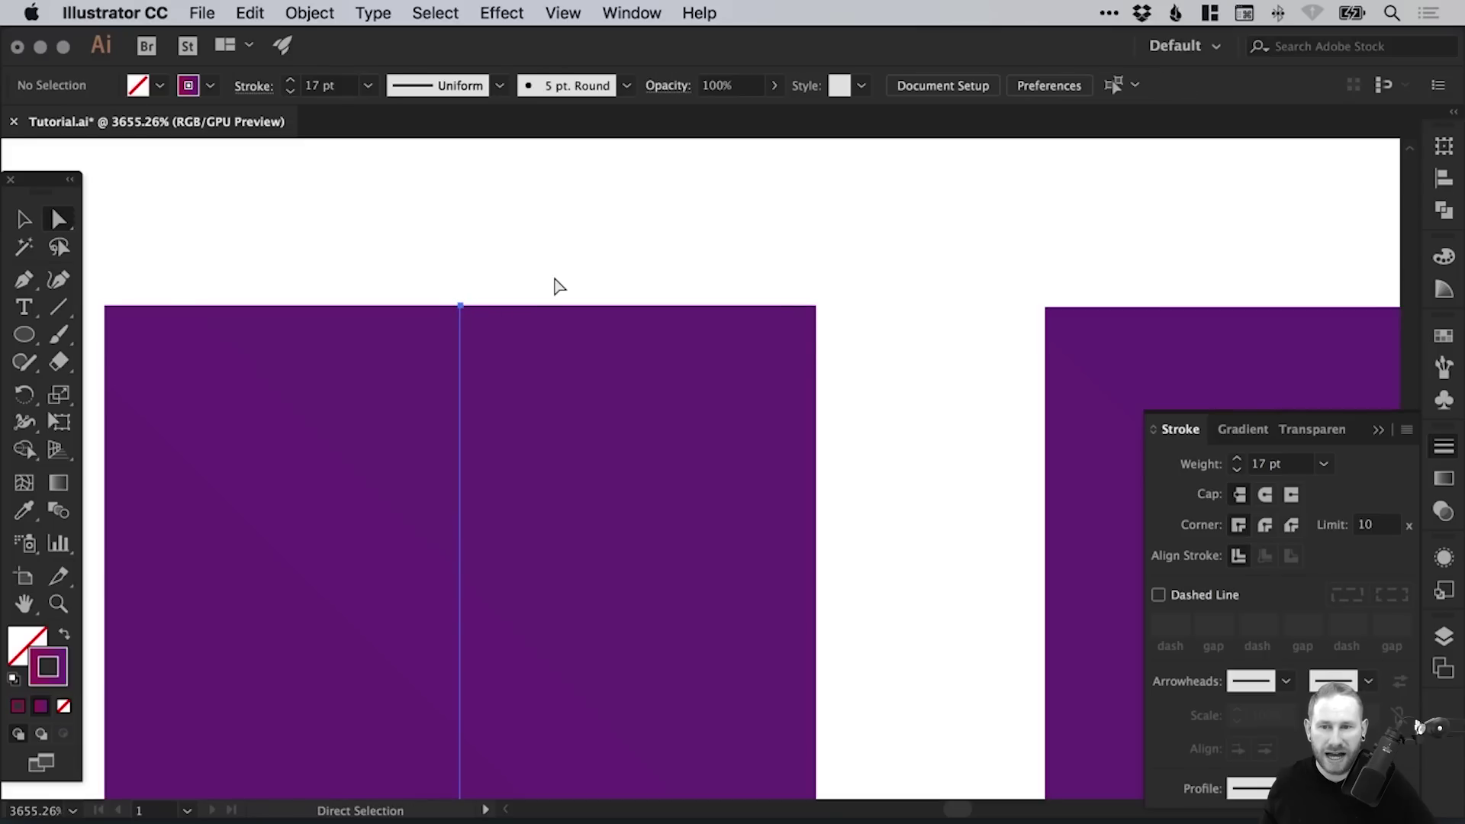
key(super+minus)
key(super+minus)
key(super+minus)
key(super+minus)
key(super+minus)
key(super+minus)
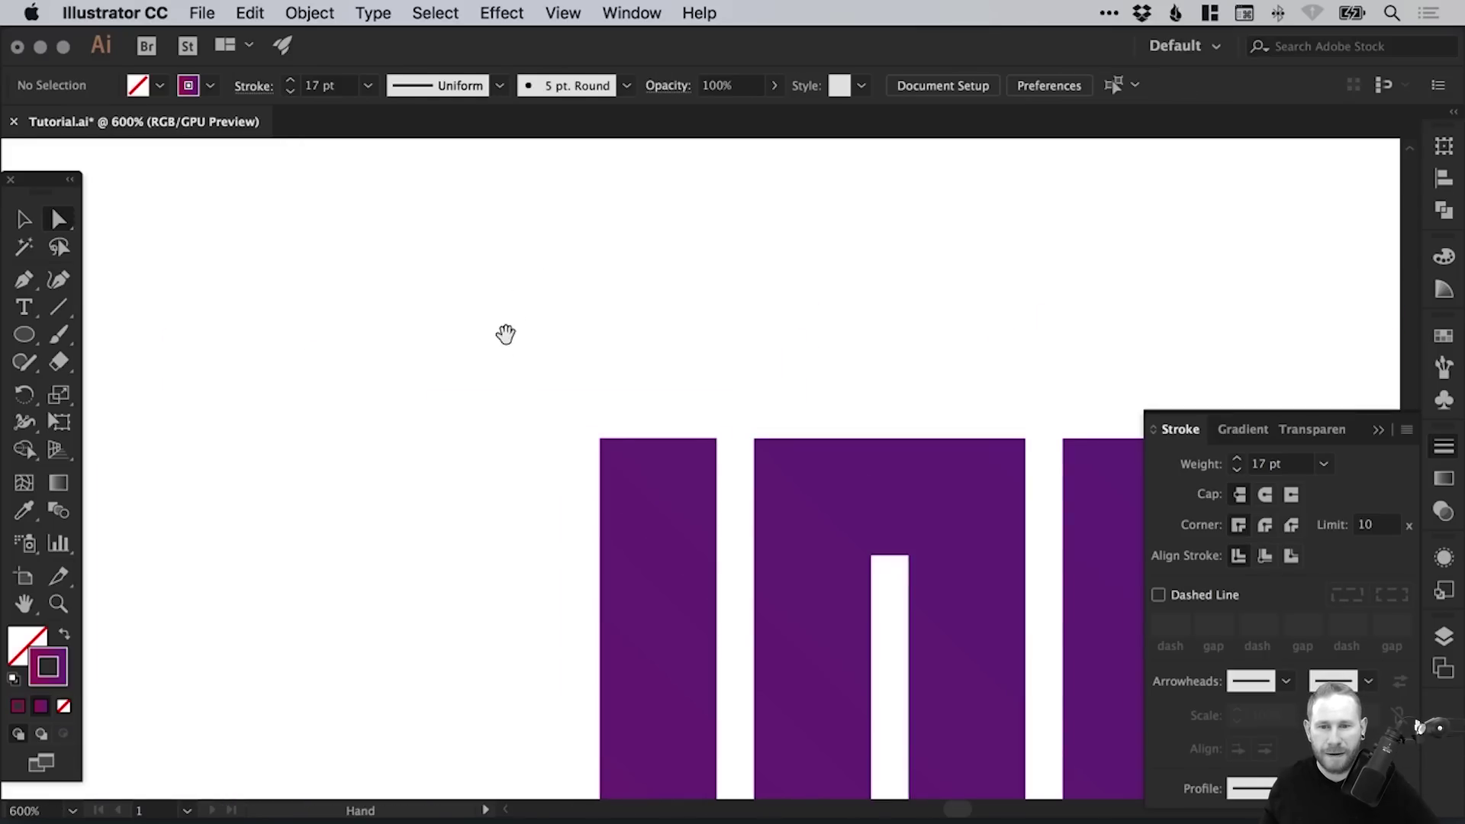
drag(507, 331, 297, 476)
key(super+minus)
key(super+minus)
key(super+minus)
key(super+minus)
key(super+minus)
key(super+minus)
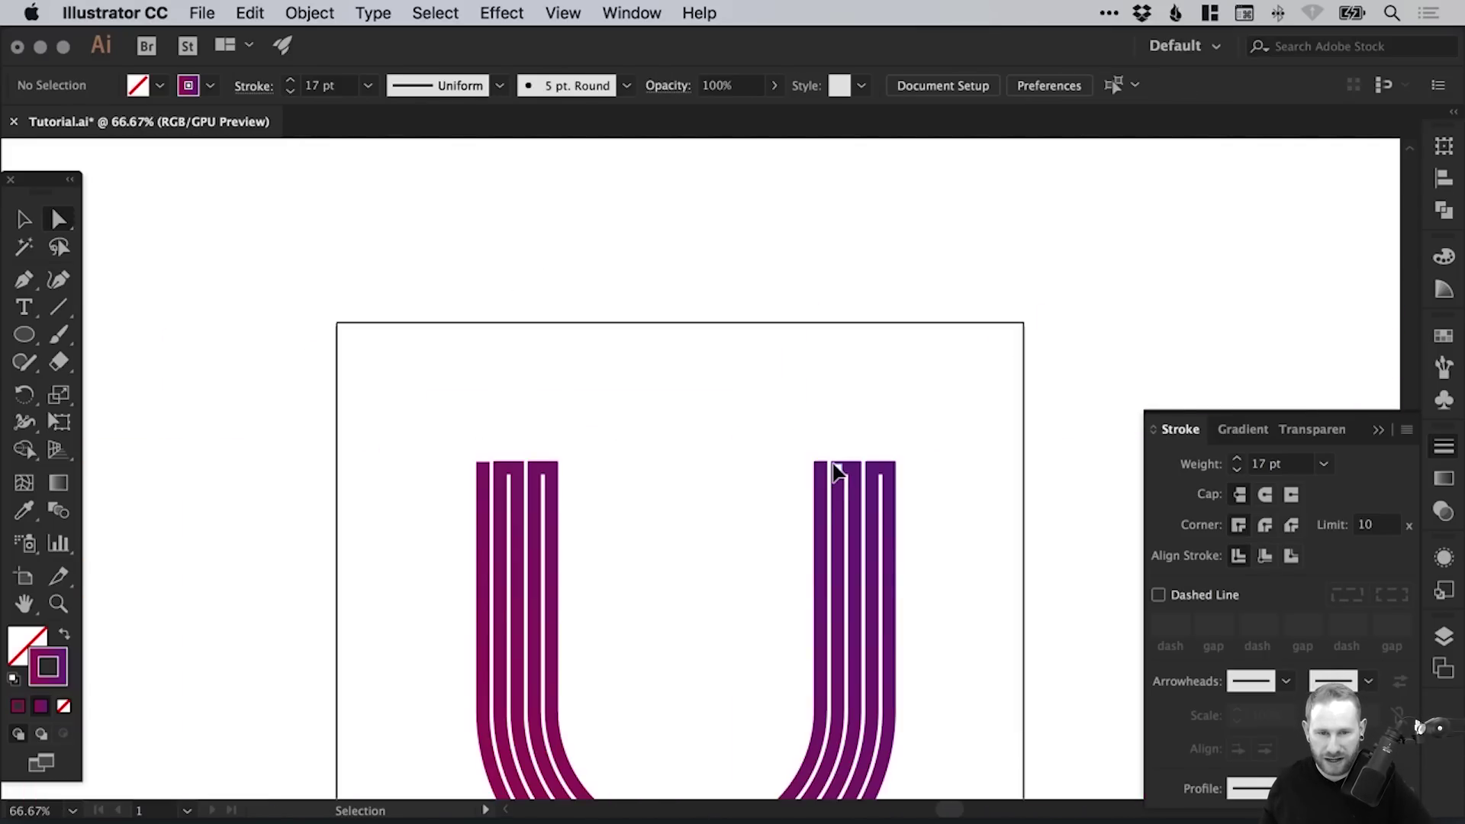
key(z)
drag(450, 446, 562, 516)
- Close the Stroke panel and place a duplicate of the U to the right of the artboard
key(v)
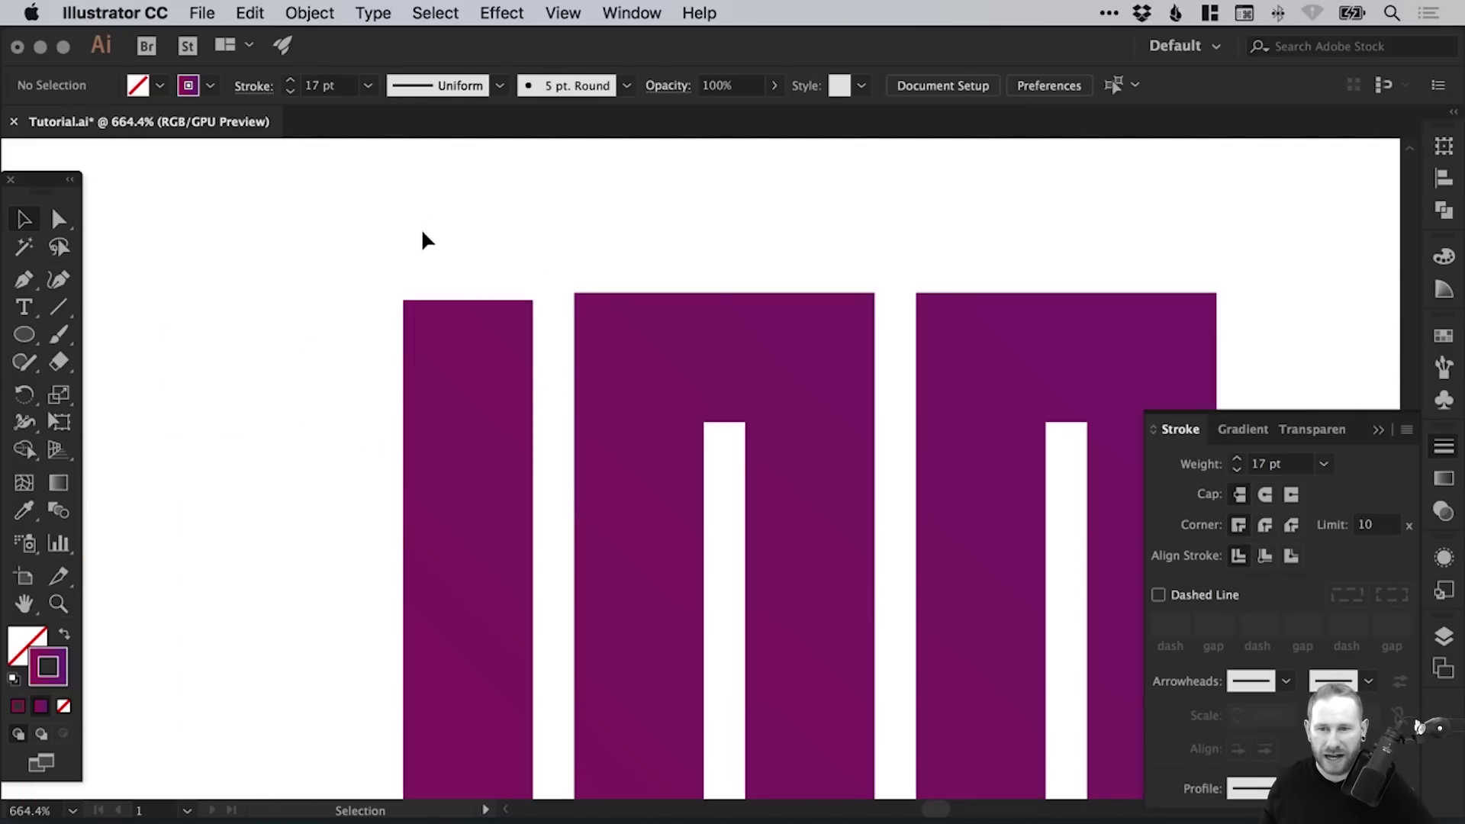
key(super+0)
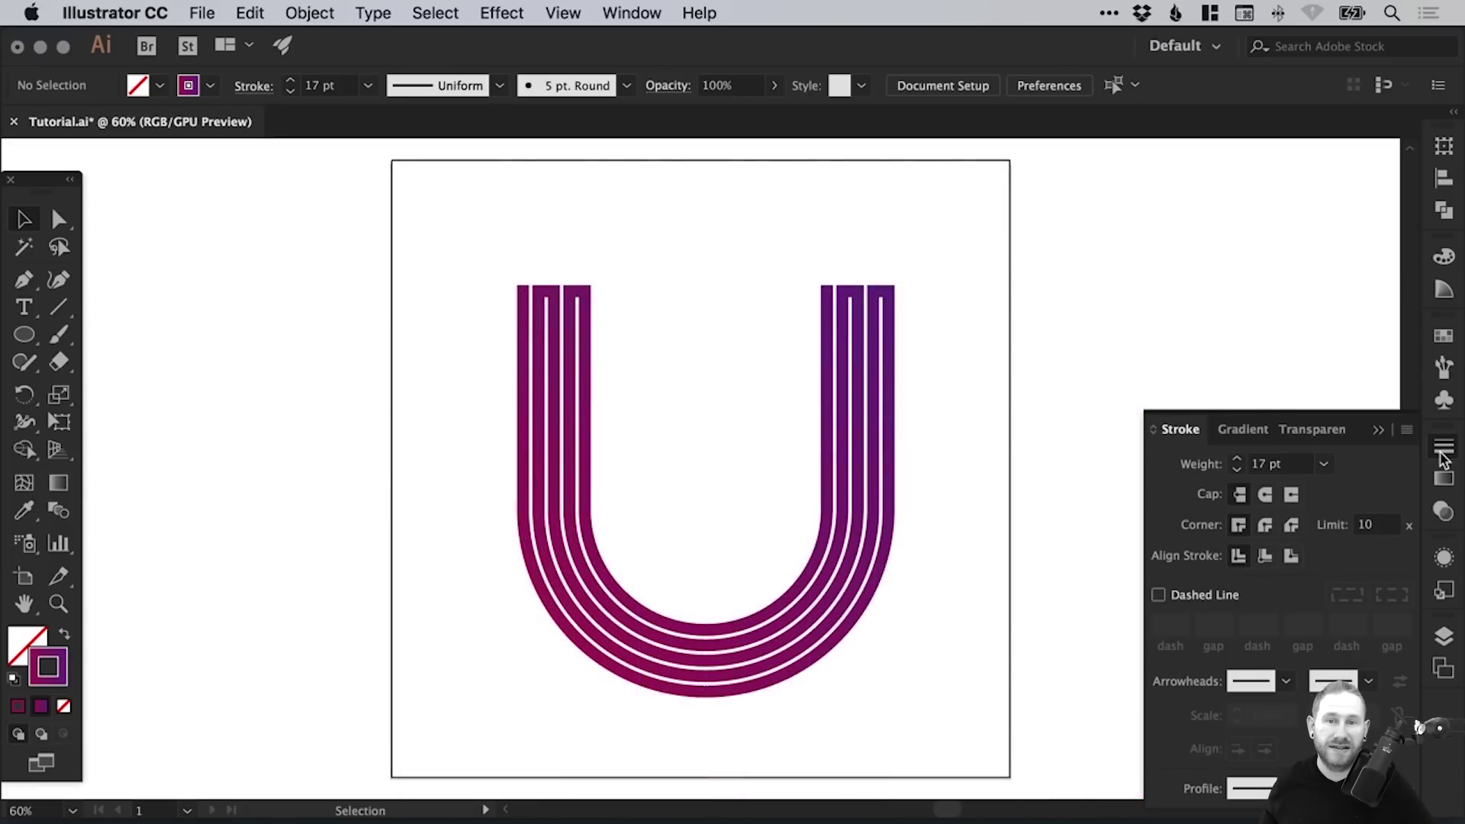
click(1442, 454)
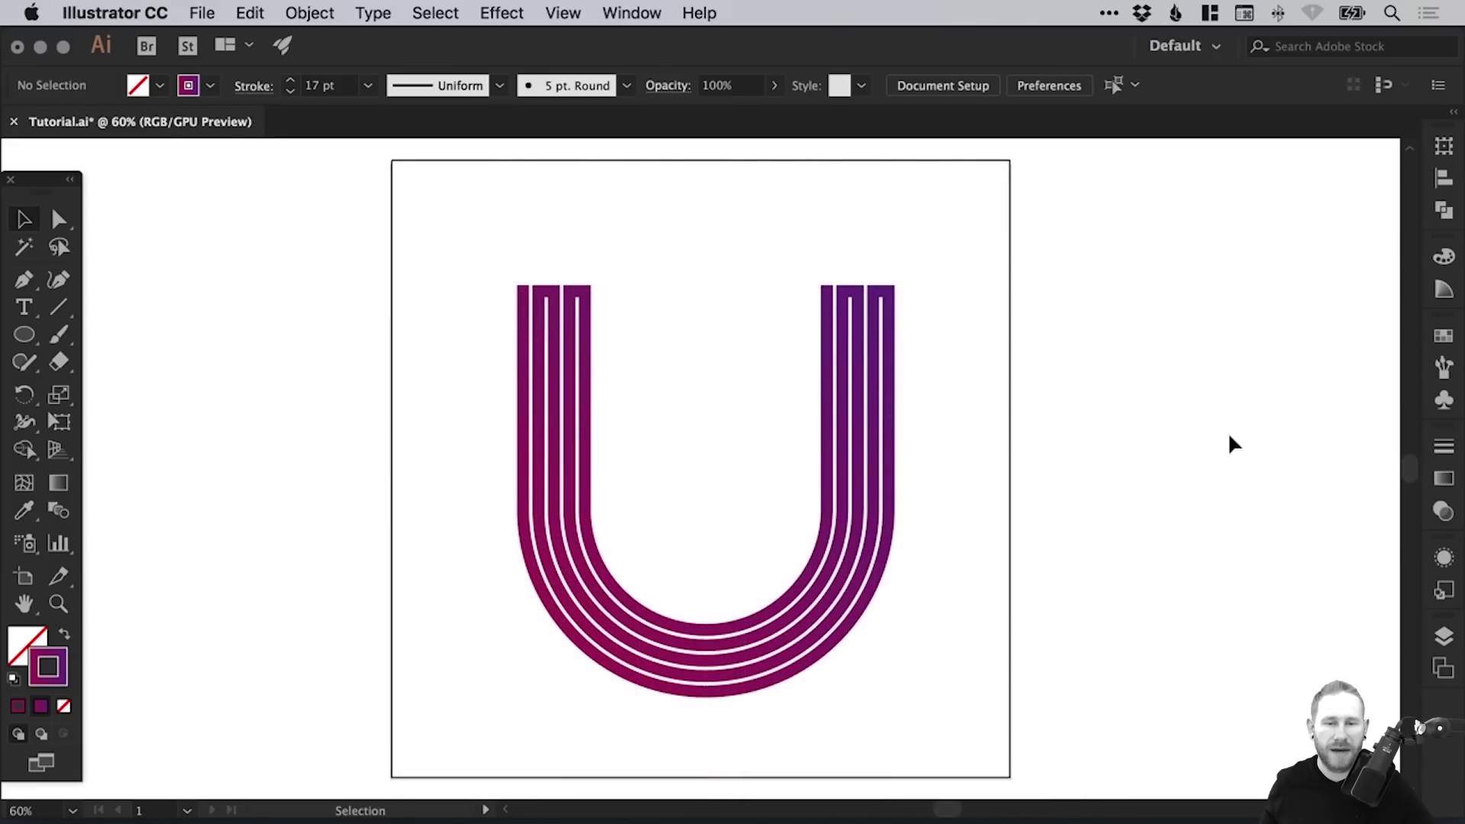
click(556, 309)
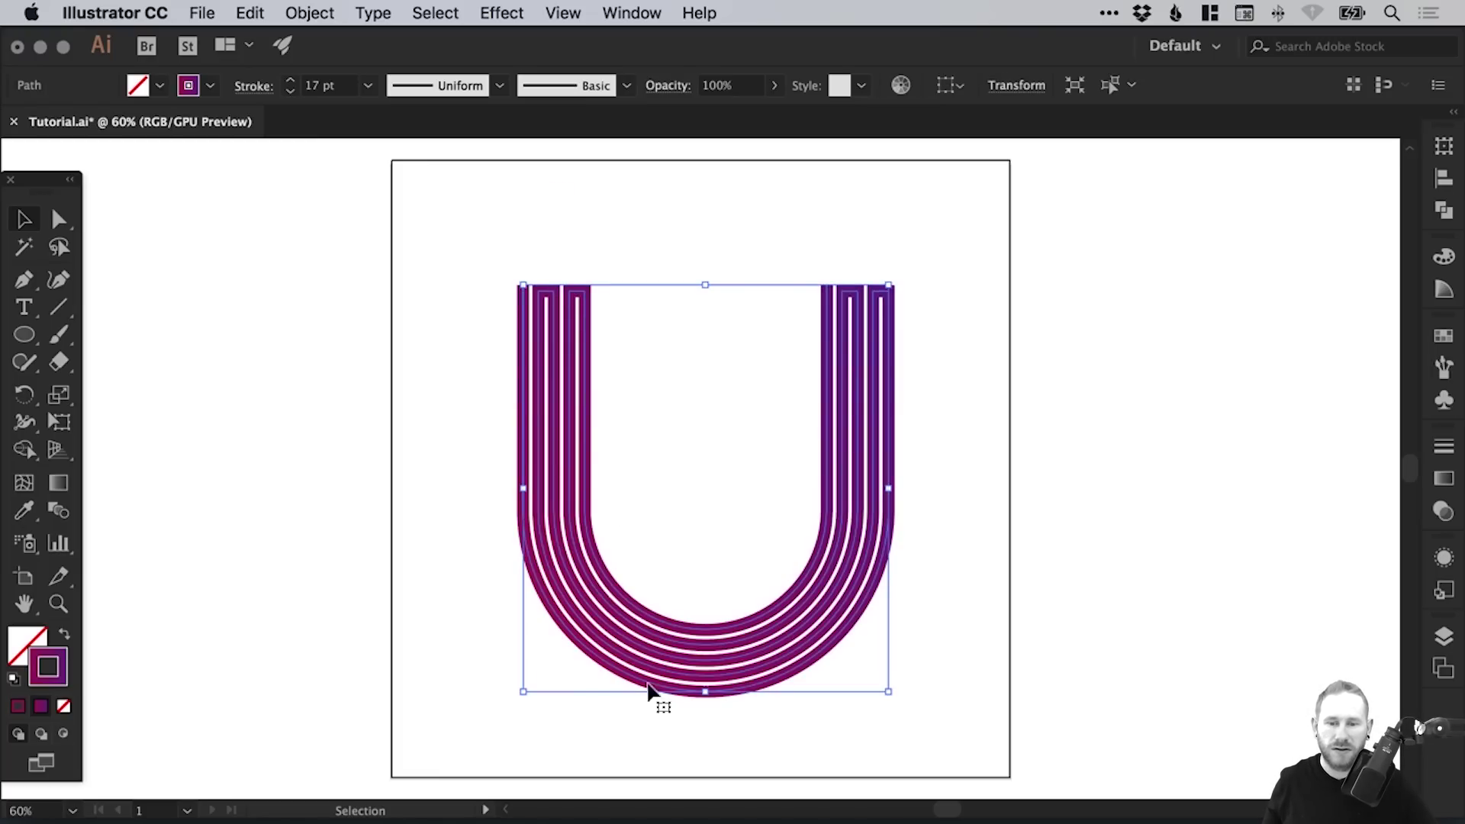
key(space)
drag(872, 360, 1304, 384)
click(952, 346)
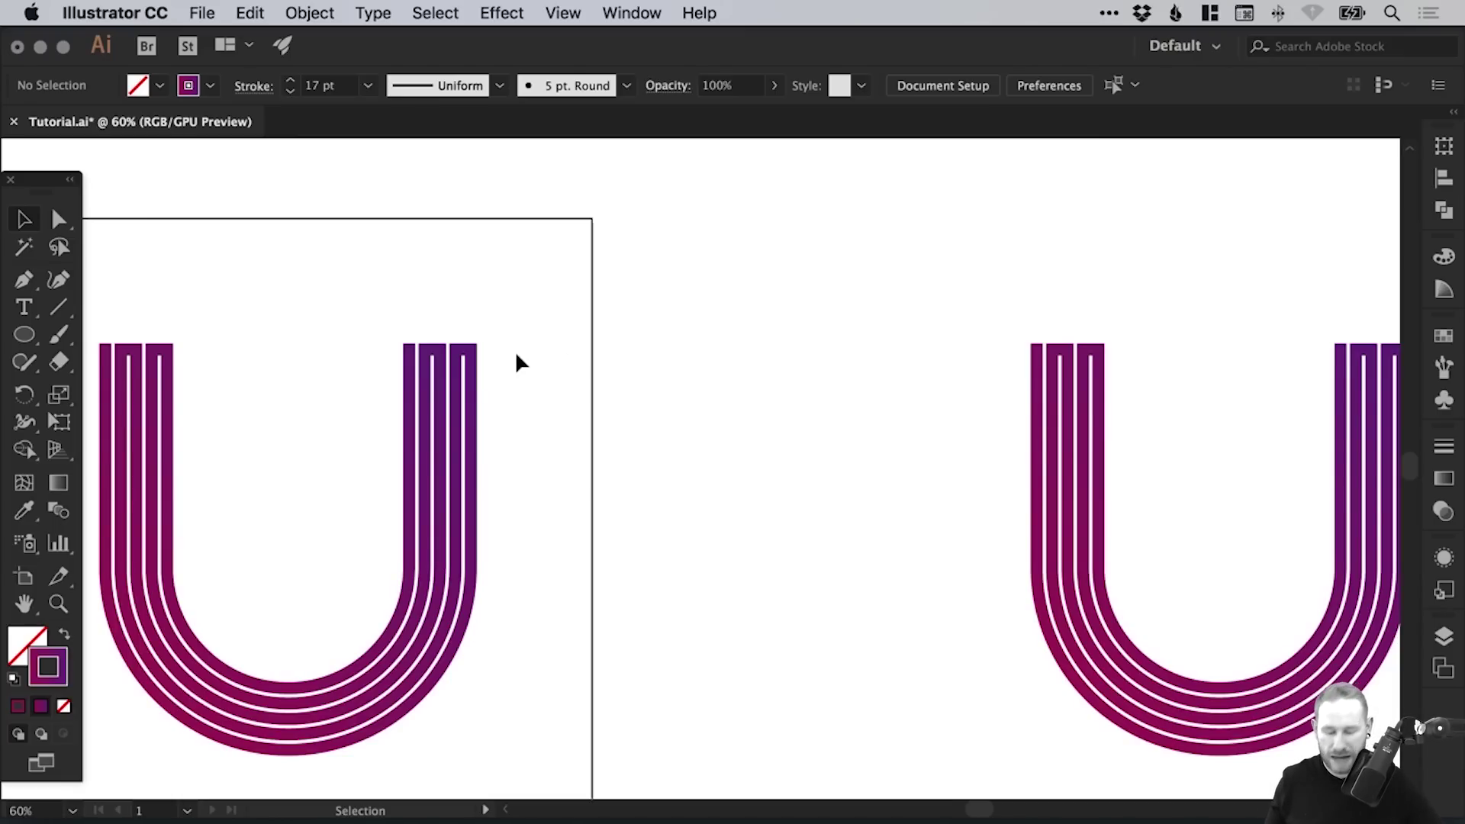
key(super+0)
drag(463, 242, 997, 731)
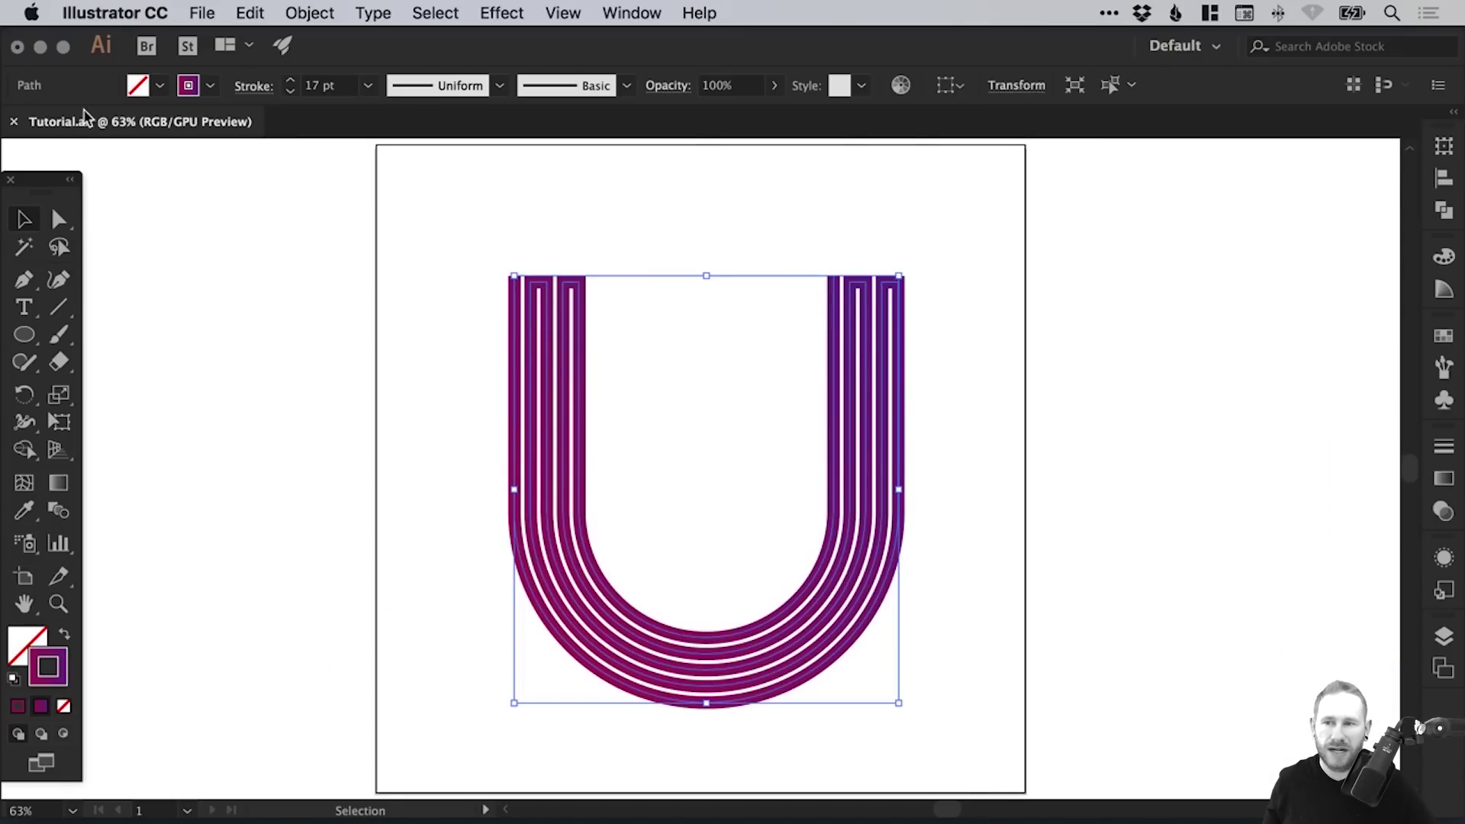
- Expand the U's fill and stroke into shapes with Object > Expand
click(313, 10)
click(336, 241)
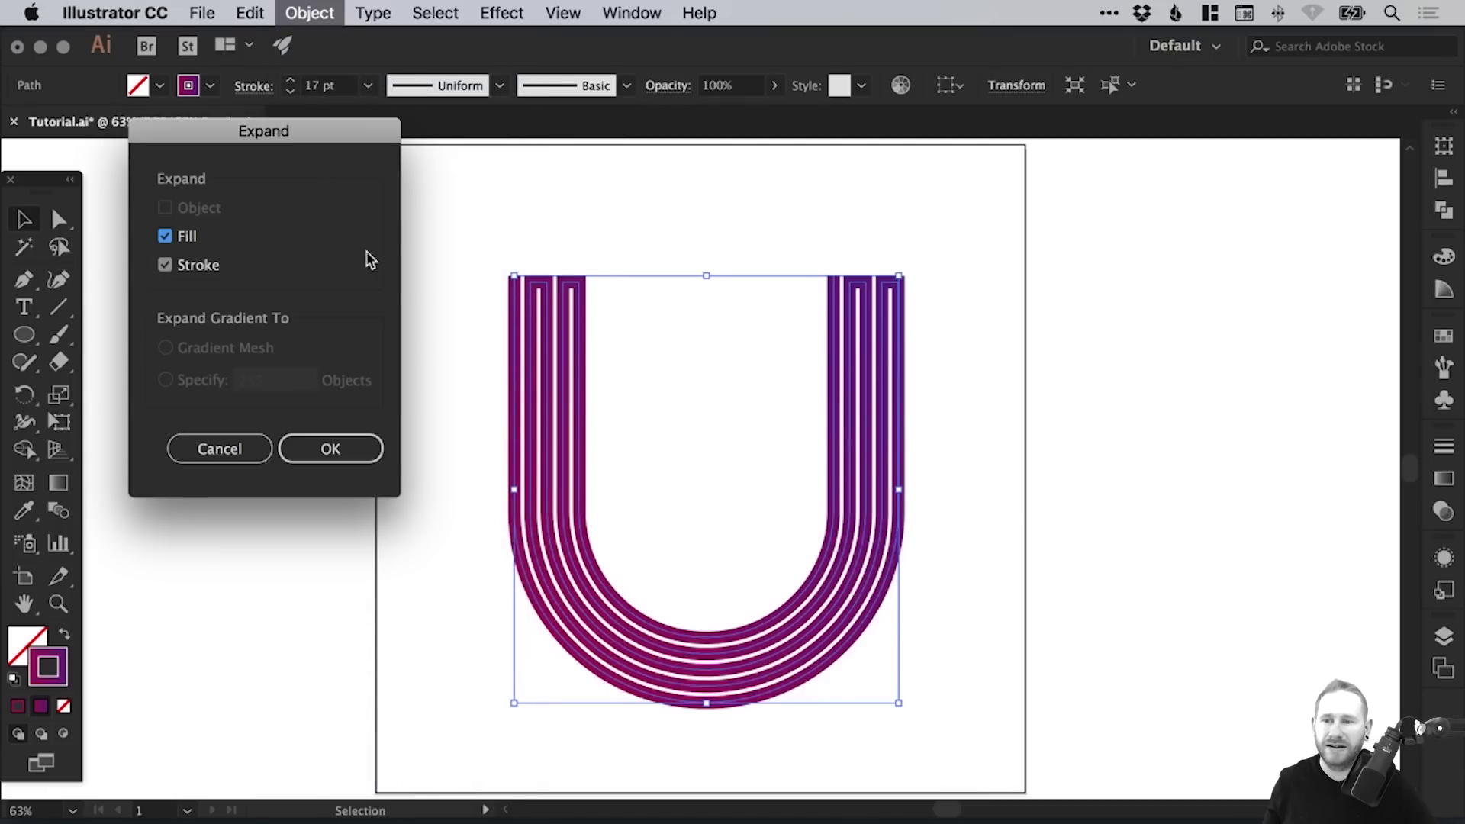
click(338, 458)
click(293, 371)
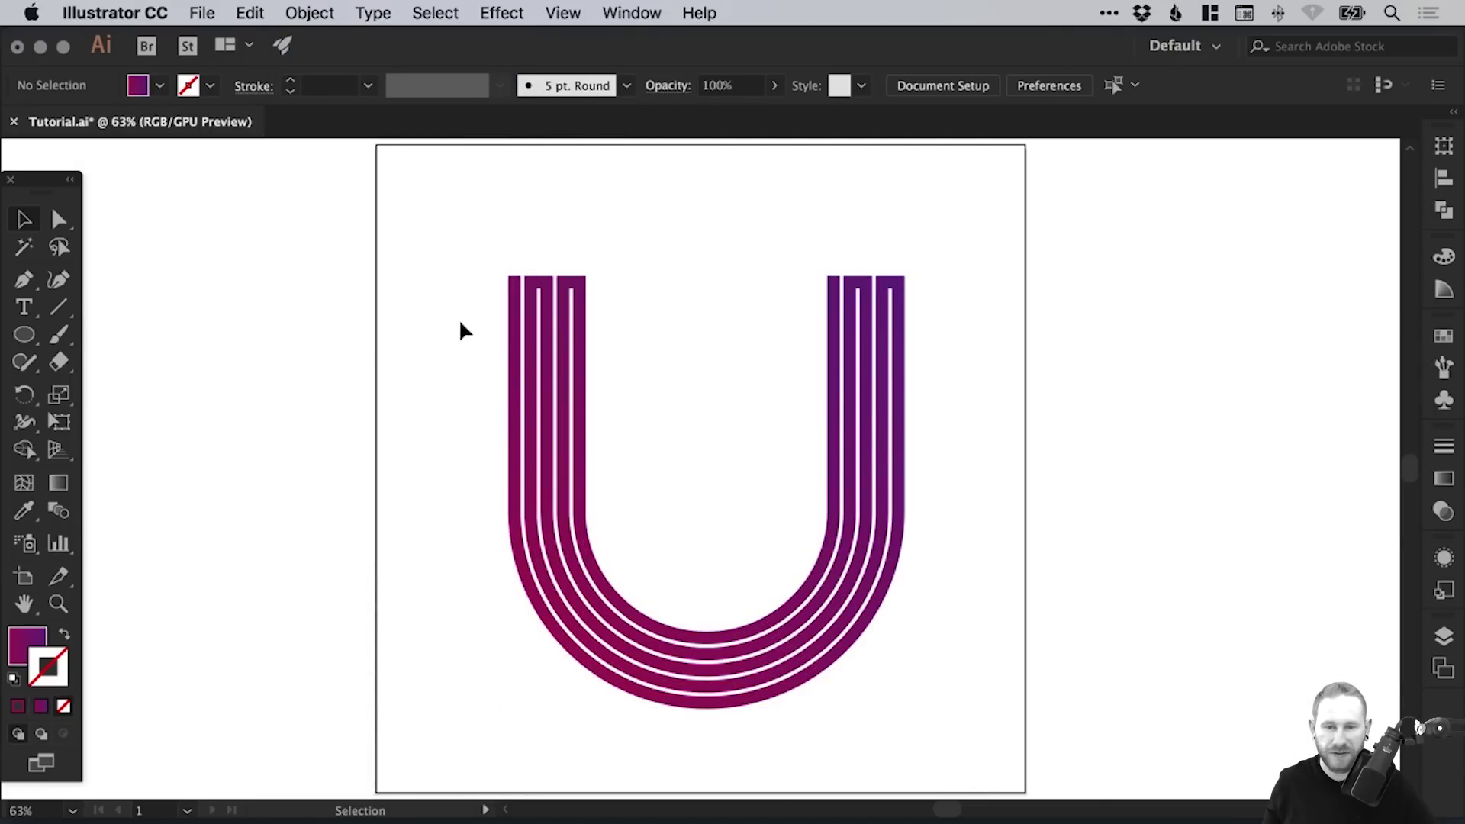
- Try resizing the expanded U, then undo back to its original size
click(570, 317)
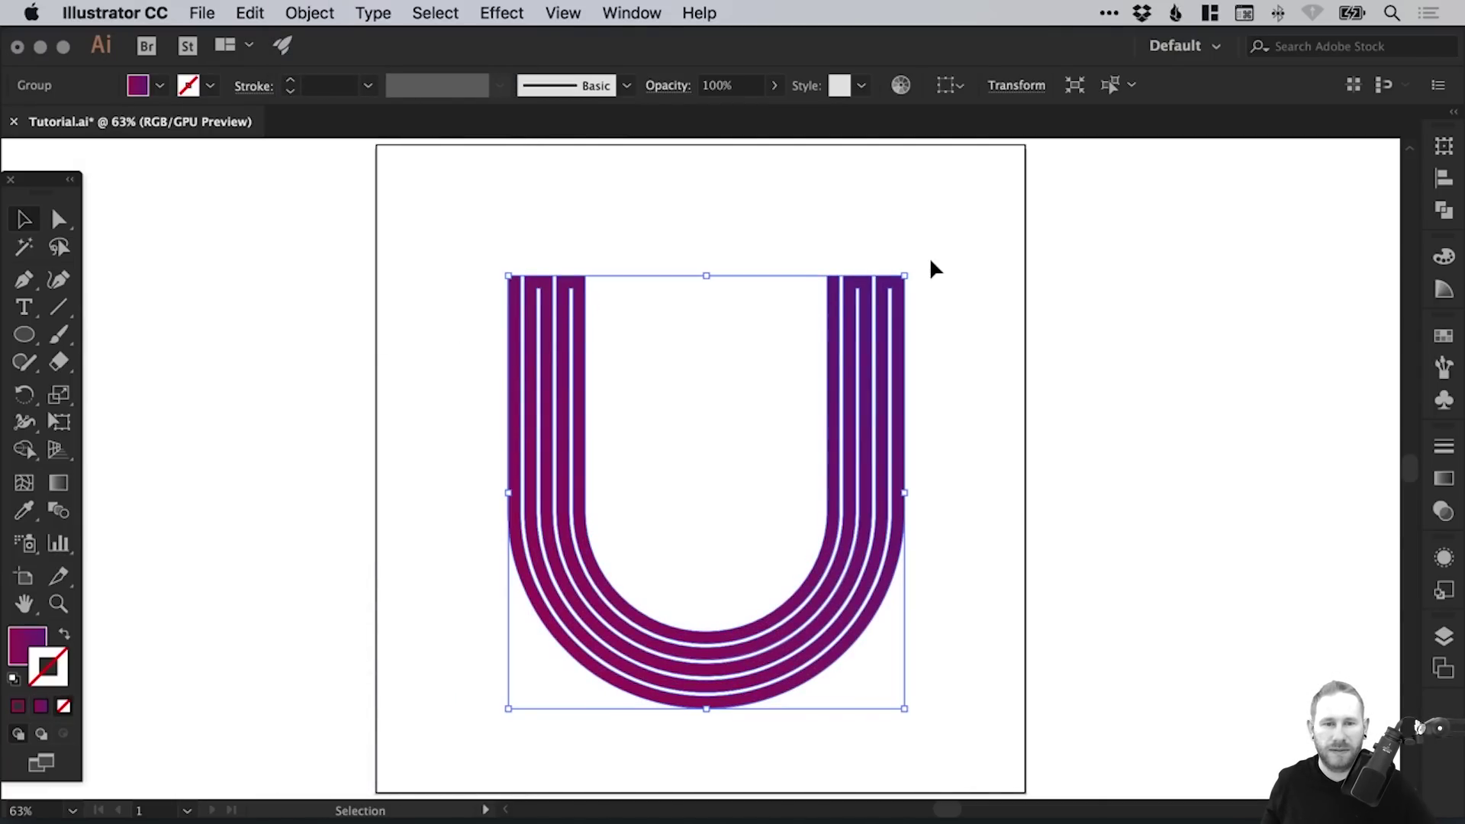
drag(904, 276, 1056, 144)
click(547, 467)
click(664, 534)
click(973, 608)
scroll(824, 402, down, 5)
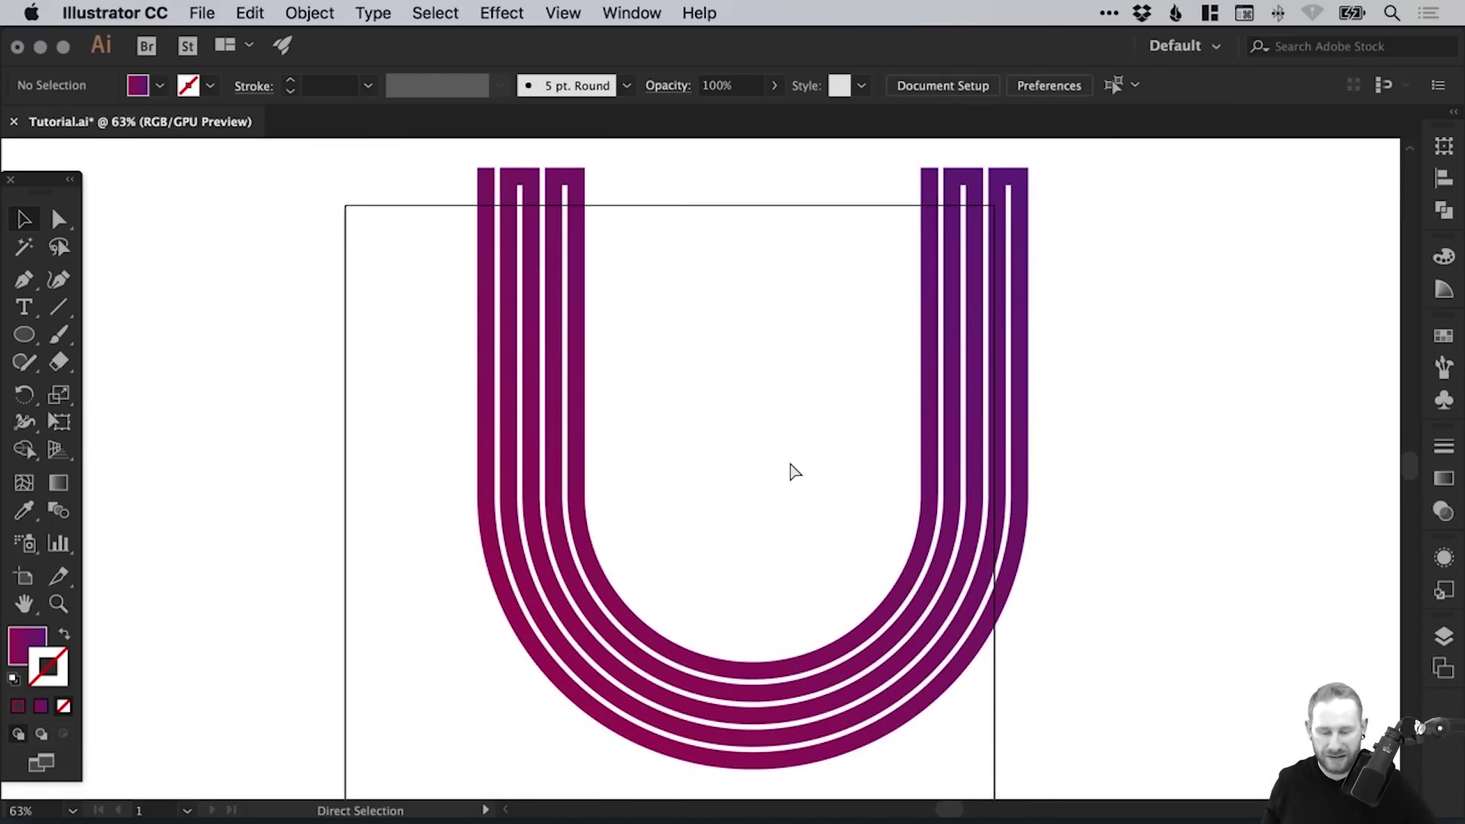
key(super+z)
key(super+shift+z)
key(v)
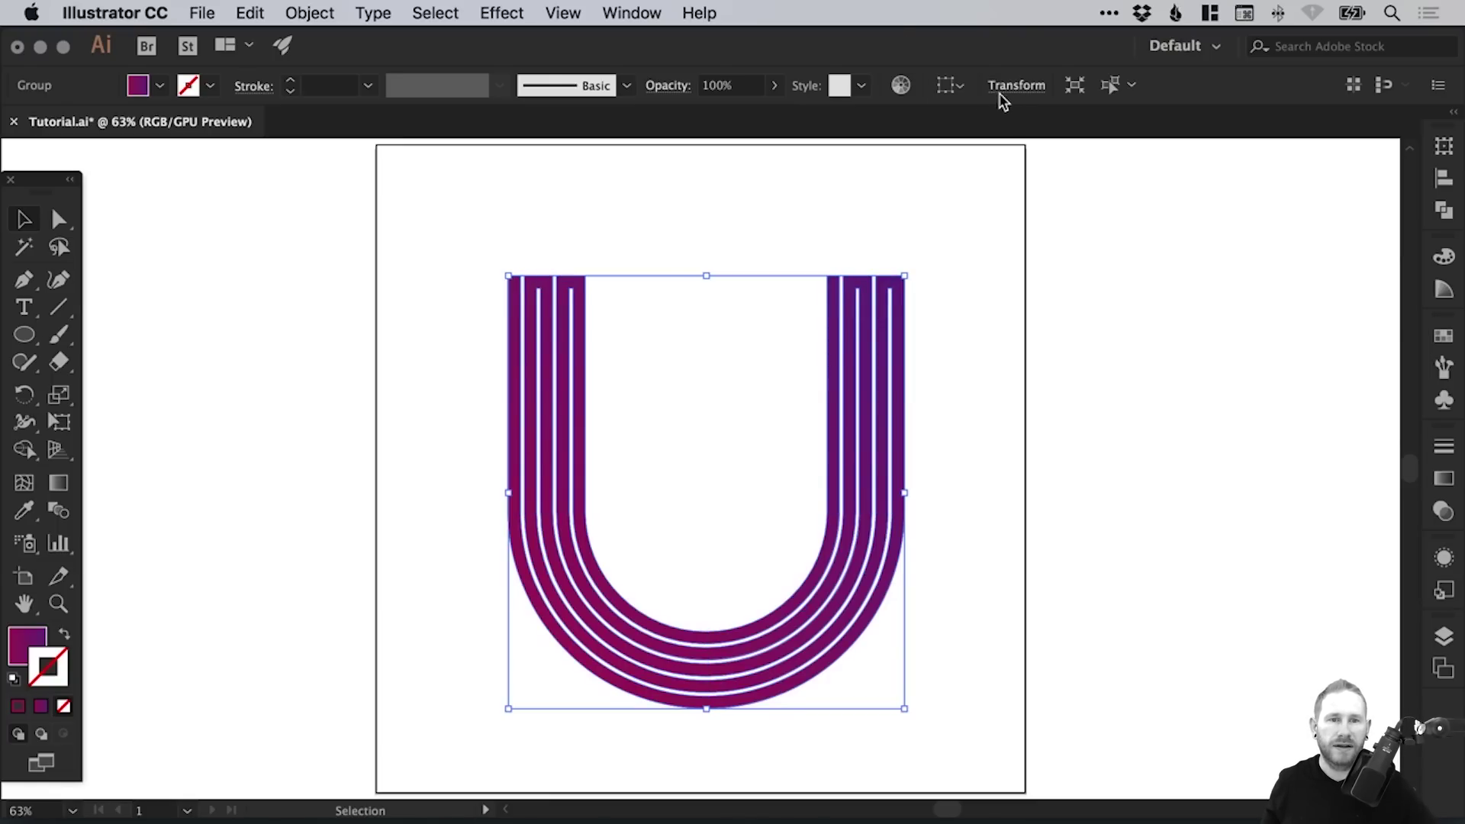
- Align the U to the artboard, centring it horizontally and vertically
click(952, 85)
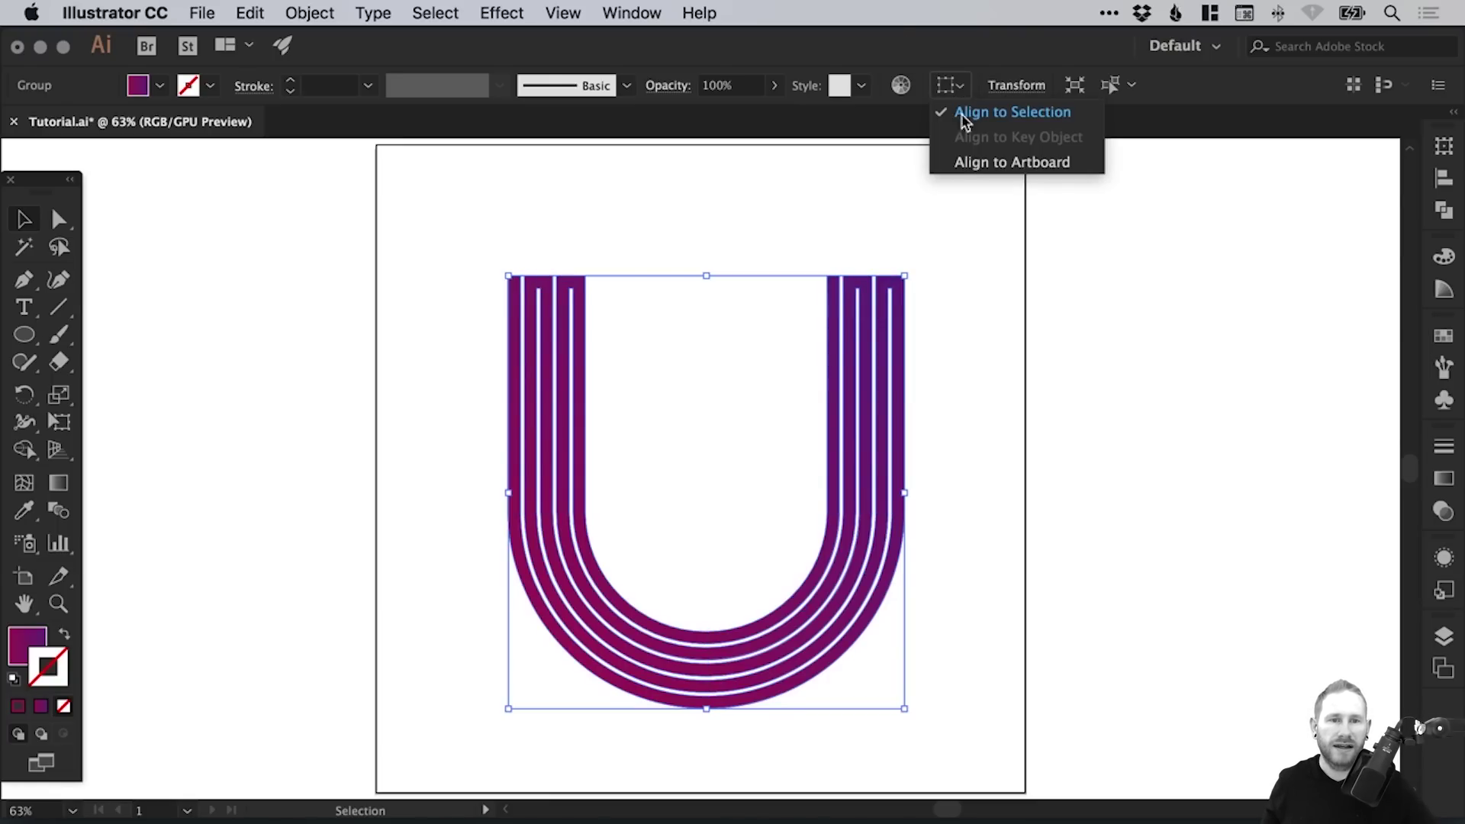
click(1010, 161)
click(1022, 86)
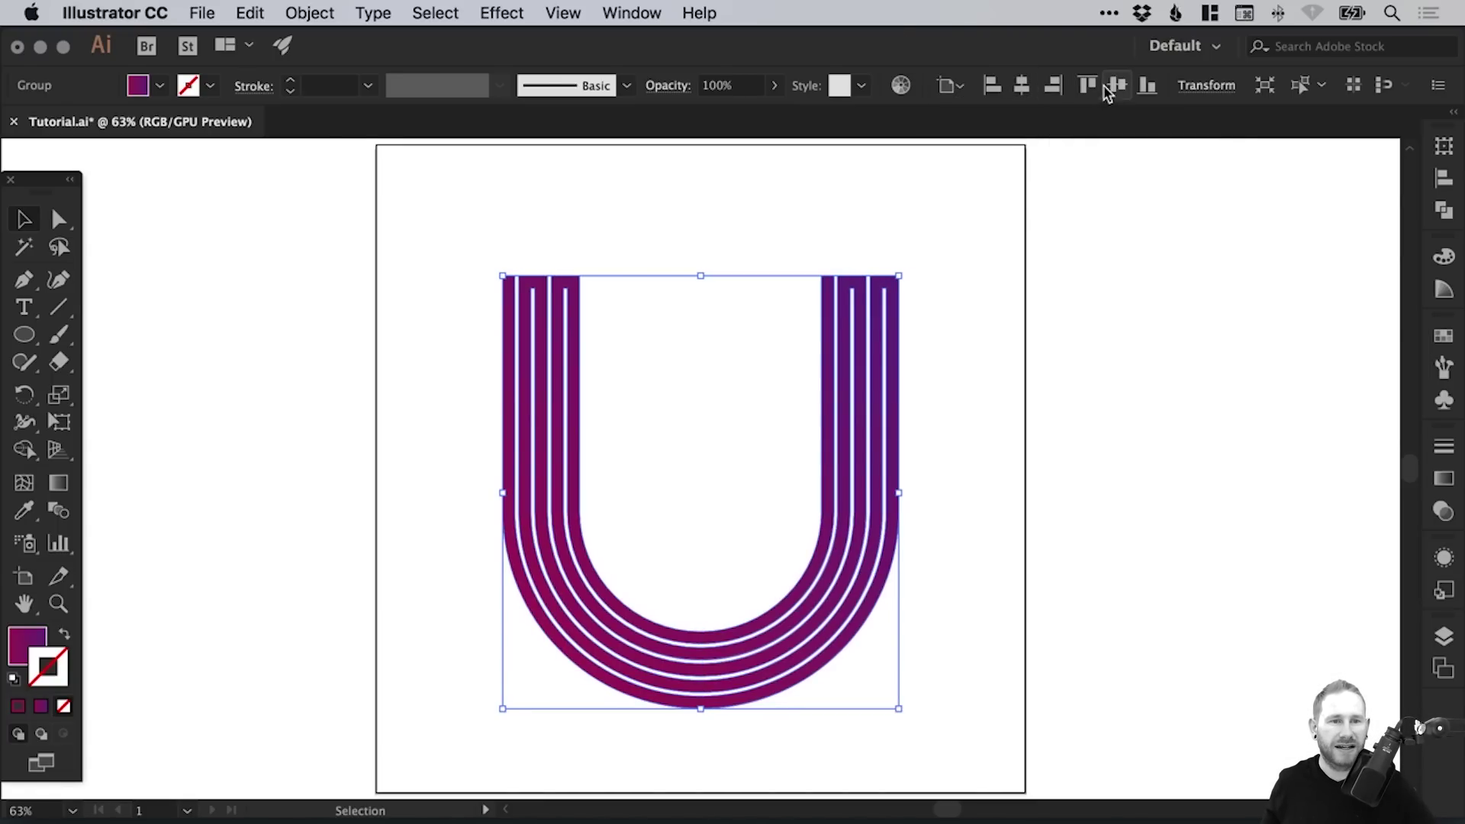
click(1117, 85)
click(1069, 390)
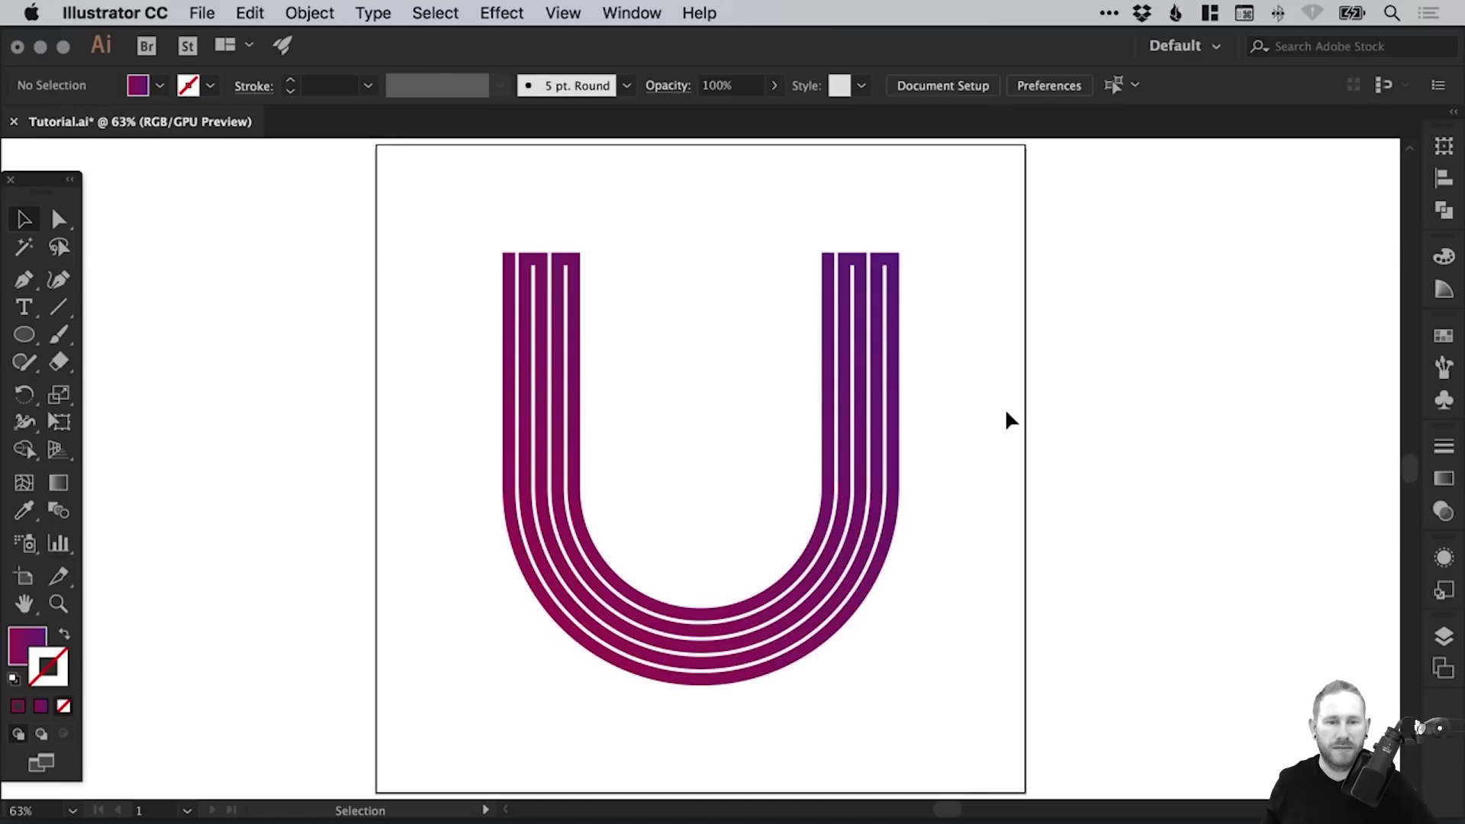